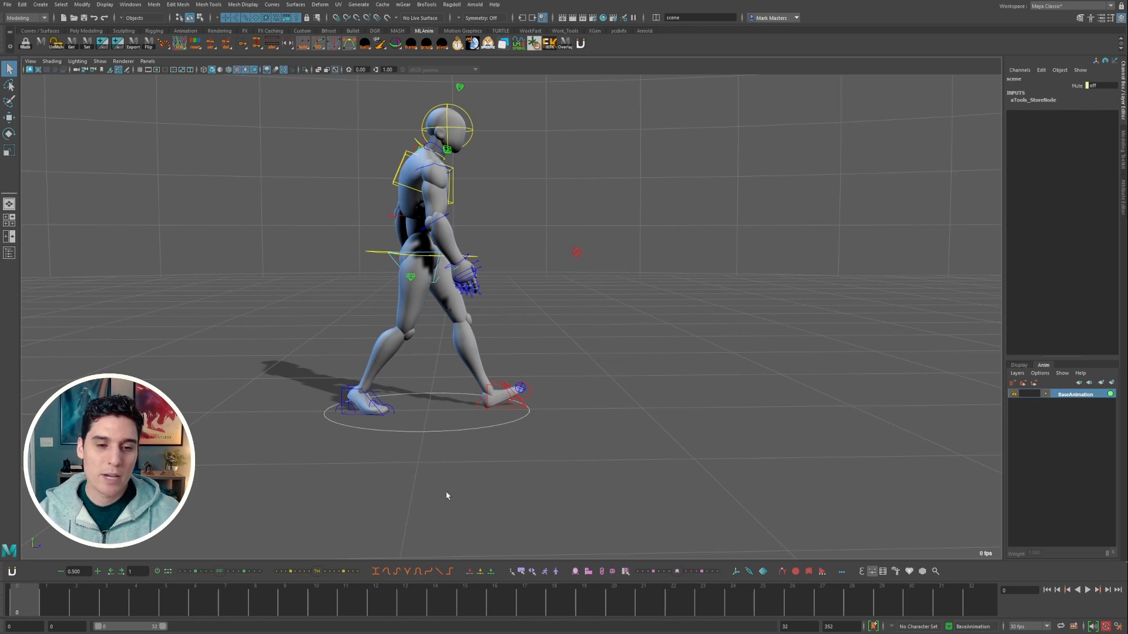
Step: Play the character's walk cycle while viewing it from the side and front, and stop it
{"action": "left_click_drag", "start_coordinate": [575, 383], "coordinate": [650, 403], "text": "alt"}
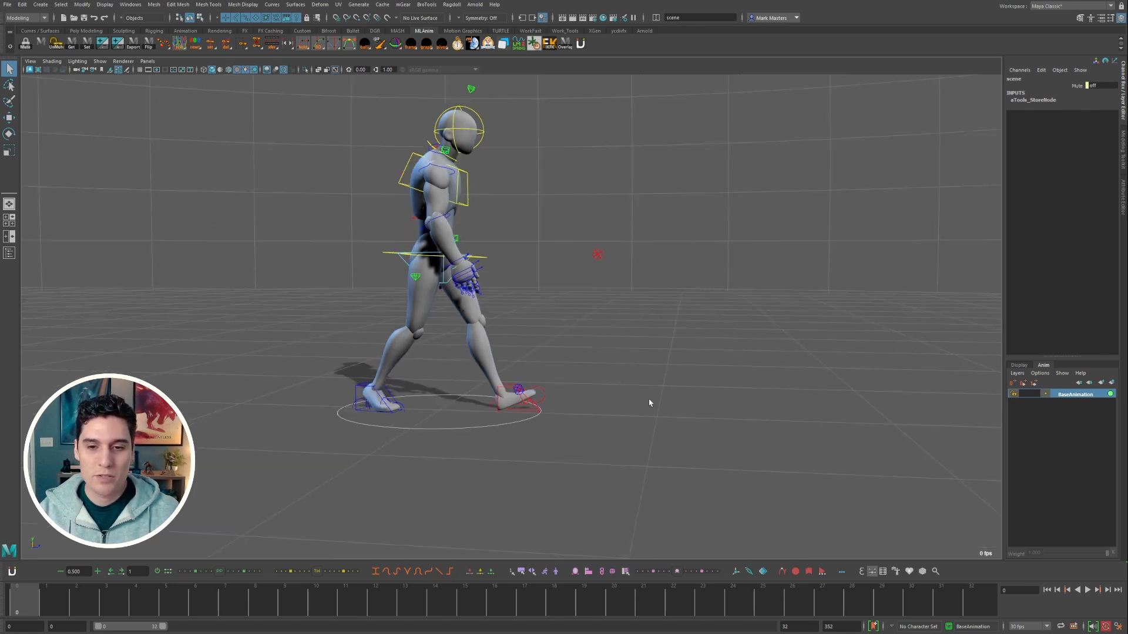
{"action": "left_click", "coordinate": [1087, 590]}
{"action": "left_click_drag", "start_coordinate": [861, 488], "coordinate": [649, 328], "text": "alt"}
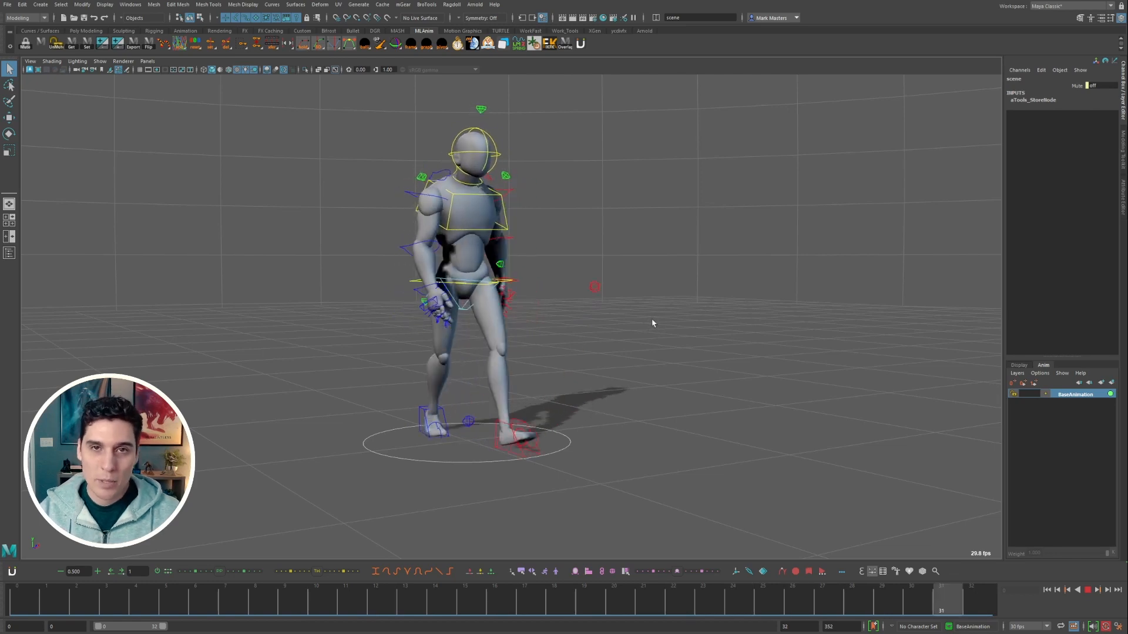
{"action": "left_click_drag", "start_coordinate": [654, 323], "coordinate": [569, 347], "text": "alt"}
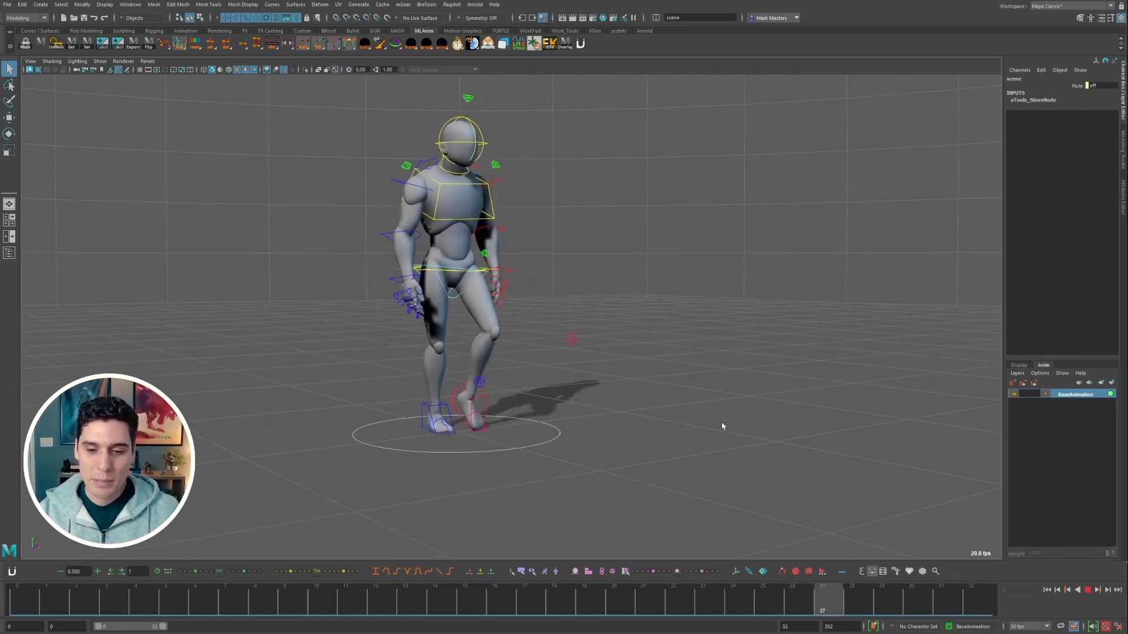
{"action": "left_click", "coordinate": [1088, 590]}
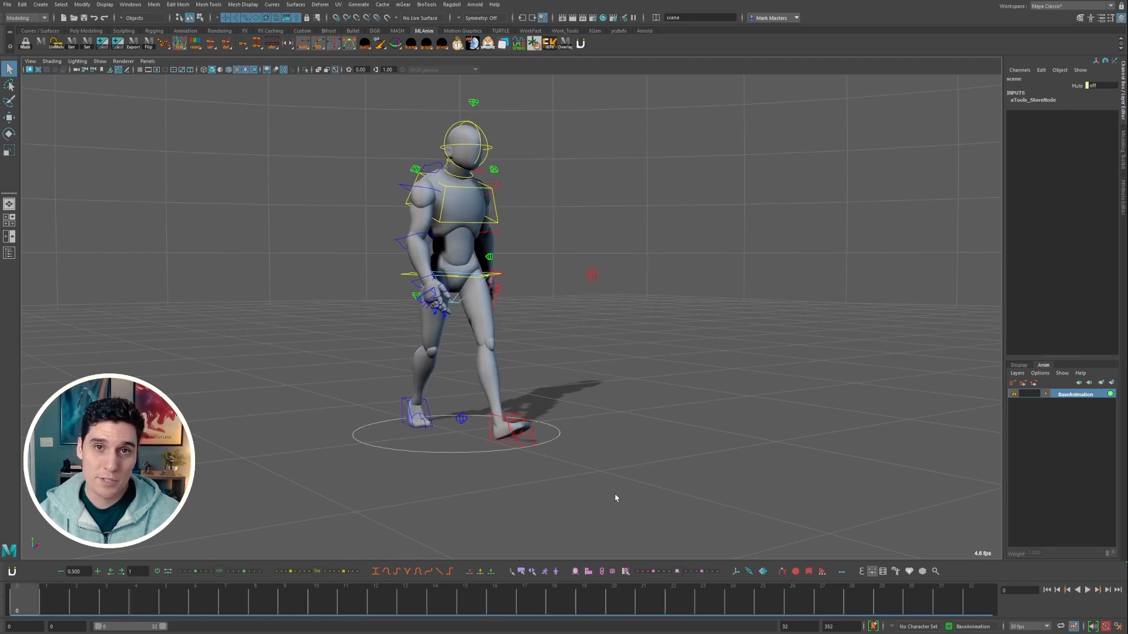
Step: Show the floating selection sets bar, place it just above the timeline and enlarge it slightly
{"action": "left_click", "coordinate": [521, 572]}
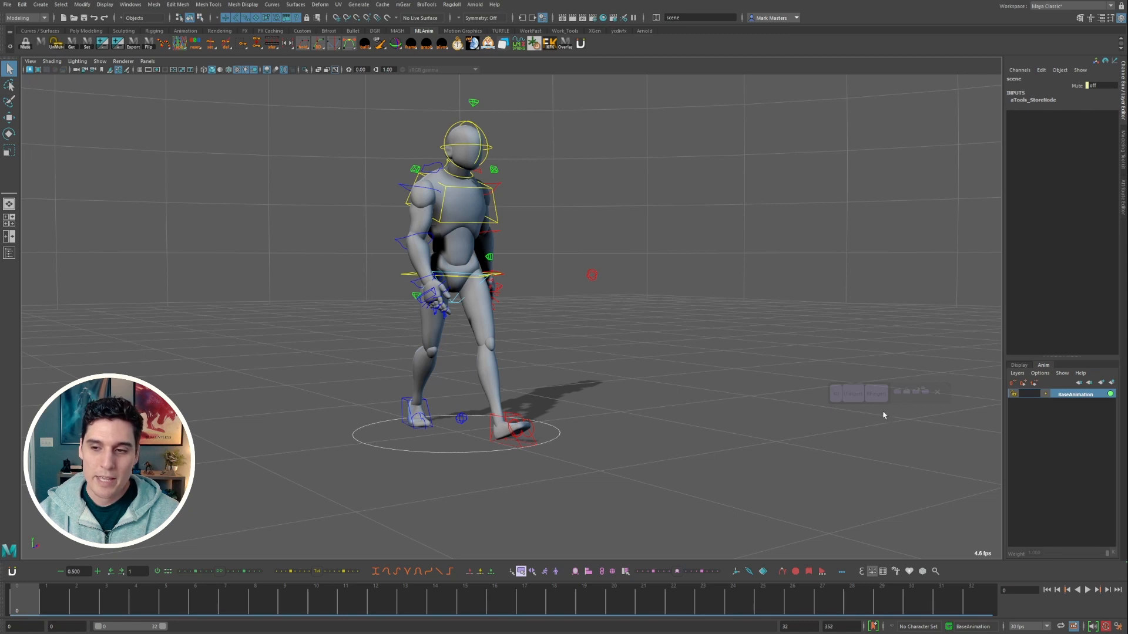
{"action": "left_click_drag", "start_coordinate": [907, 404], "coordinate": [904, 552]}
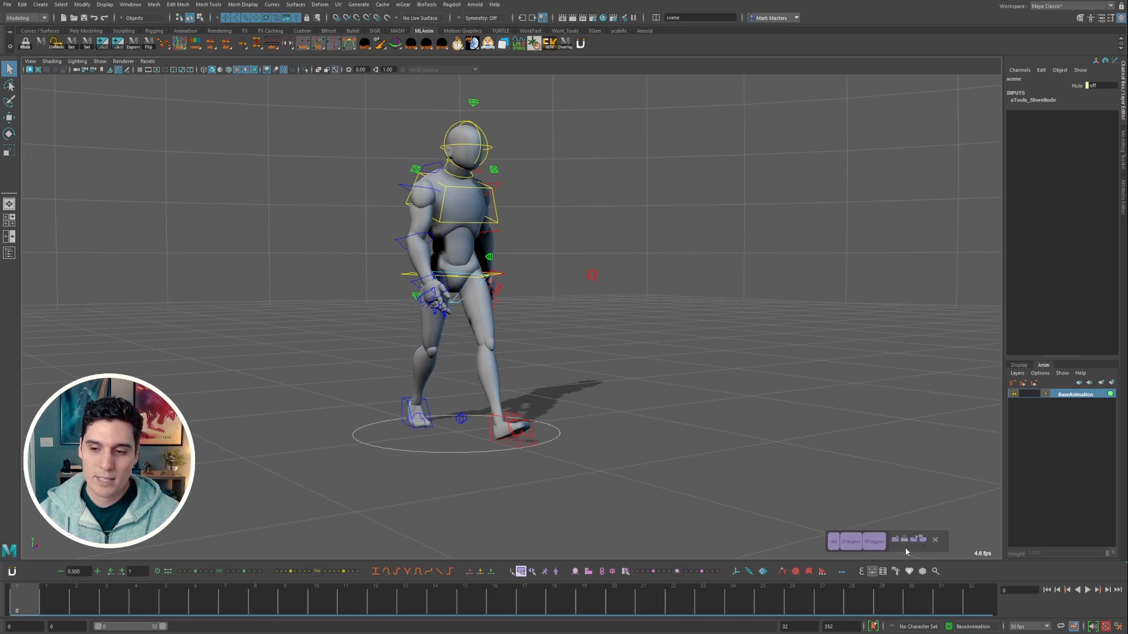
{"action": "left_click", "coordinate": [521, 572]}
{"action": "left_click", "coordinate": [521, 572]}
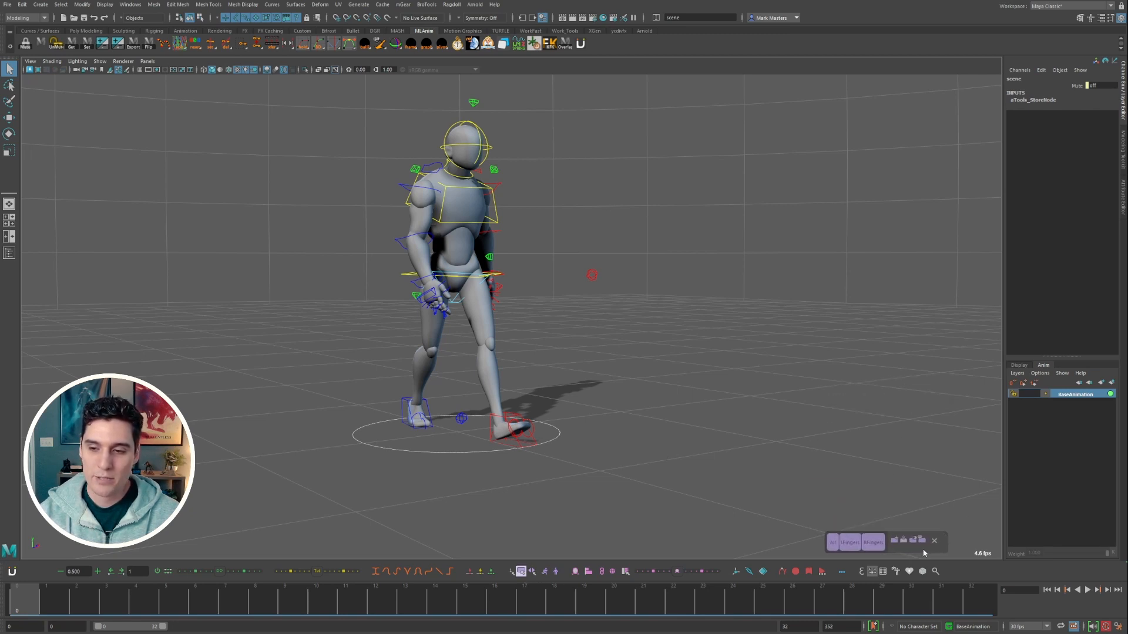
{"action": "mouse_move", "coordinate": [946, 534]}
{"action": "left_mouse_down"}
{"action": "mouse_move", "coordinate": [998, 489]}
{"action": "mouse_move", "coordinate": [995, 511]}
{"action": "mouse_move", "coordinate": [934, 541]}
{"action": "left_mouse_up"}
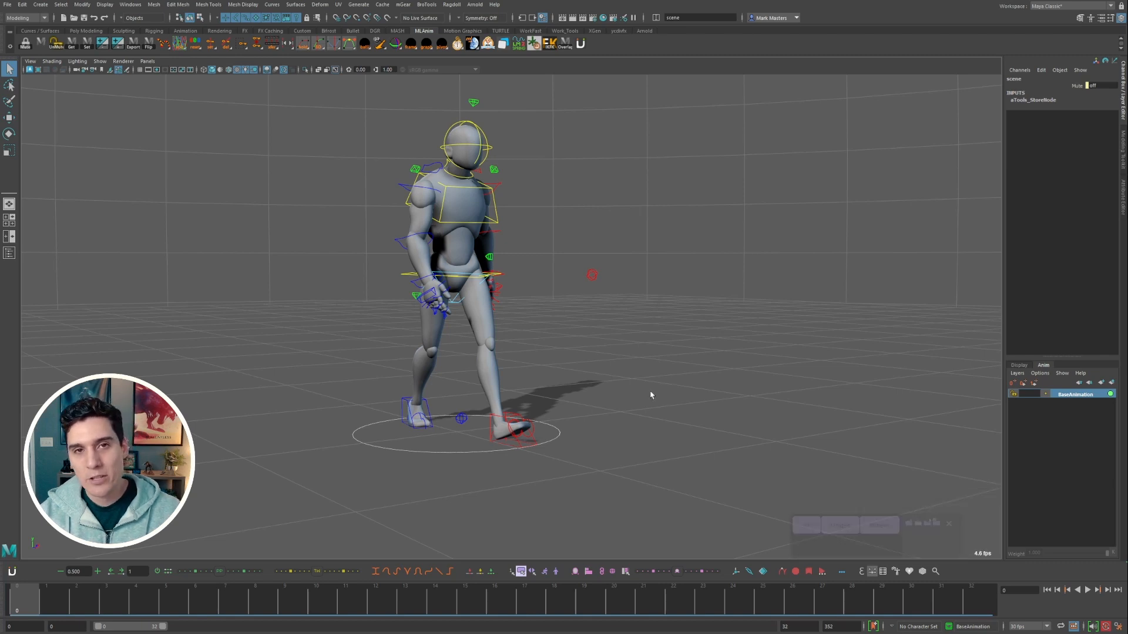
Step: Select all rig controls with their saved selection set, and switch to the right-hand finger controls with theirs
{"action": "left_click_drag", "start_coordinate": [589, 378], "coordinate": [658, 395], "text": "alt"}
{"action": "left_click", "coordinate": [806, 525]}
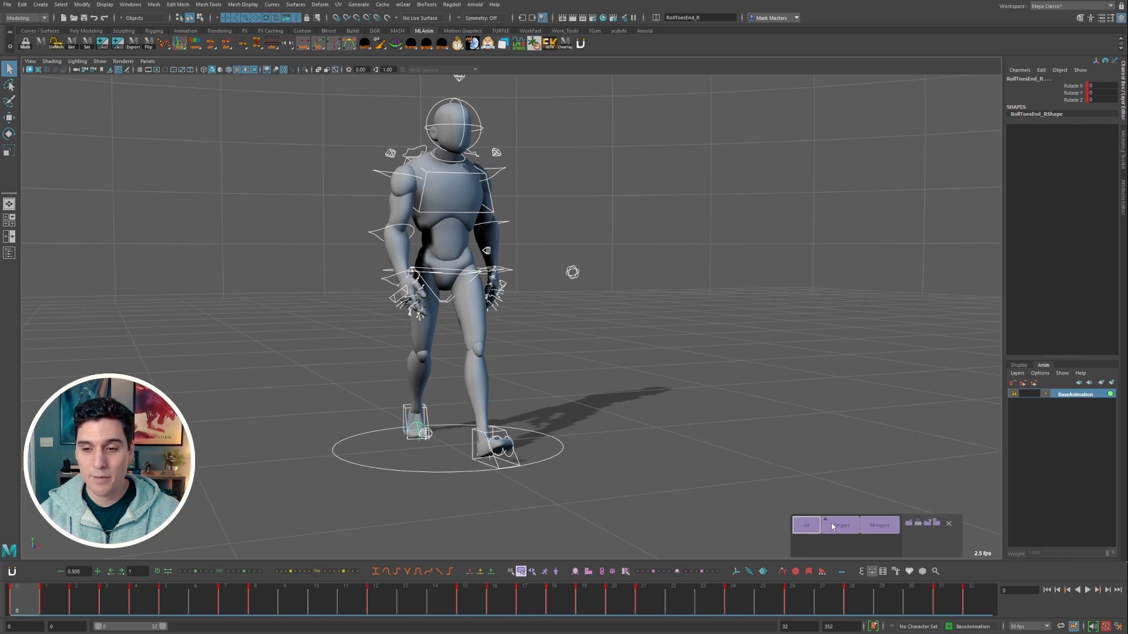
{"action": "left_click", "coordinate": [879, 525]}
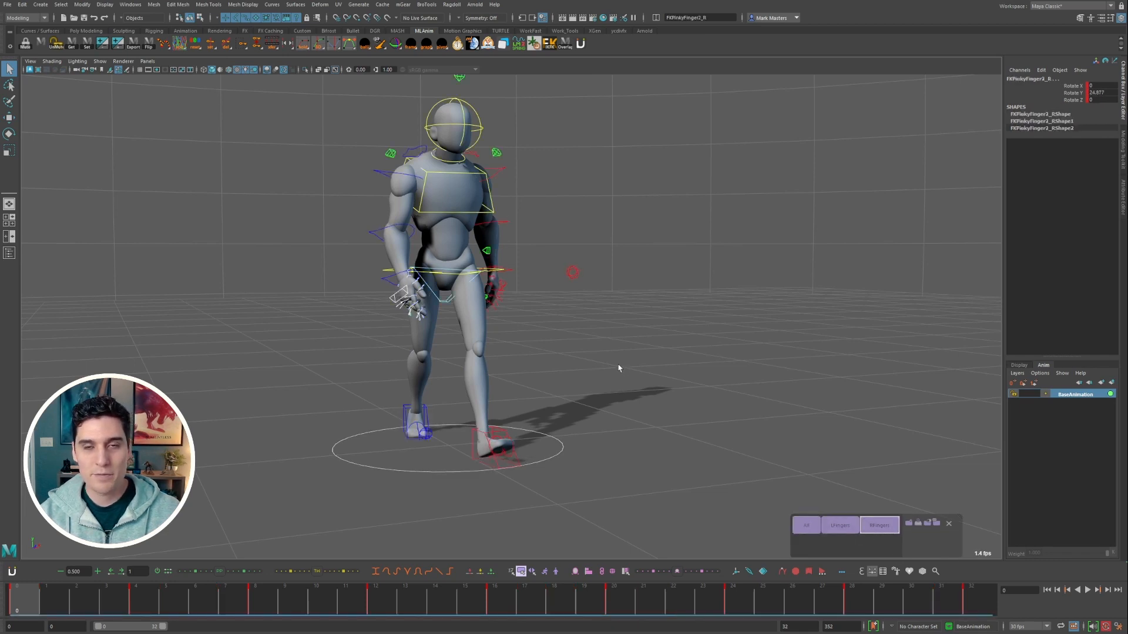
{"action": "left_click_drag", "start_coordinate": [617, 370], "coordinate": [552, 367], "text": "alt"}
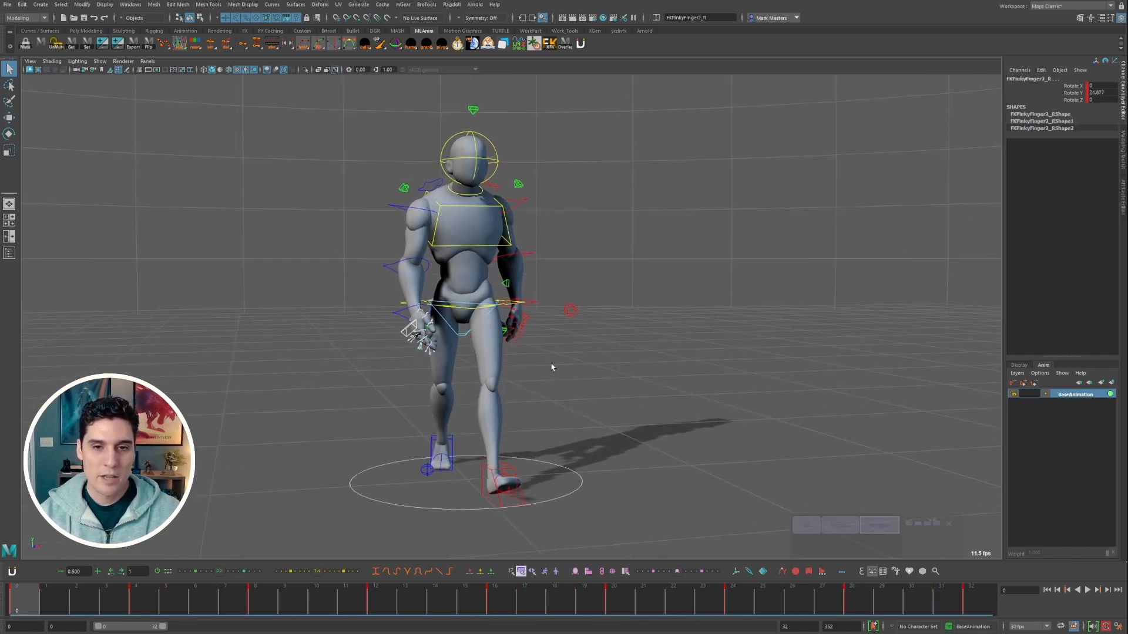
Step: Select the character's right arm FK controls together, from the clavicle and shoulder through the elbow to the wrist
{"action": "left_click", "coordinate": [413, 205]}
{"action": "scroll", "coordinate": [440, 206], "scroll_direction": "up", "scroll_amount": 3}
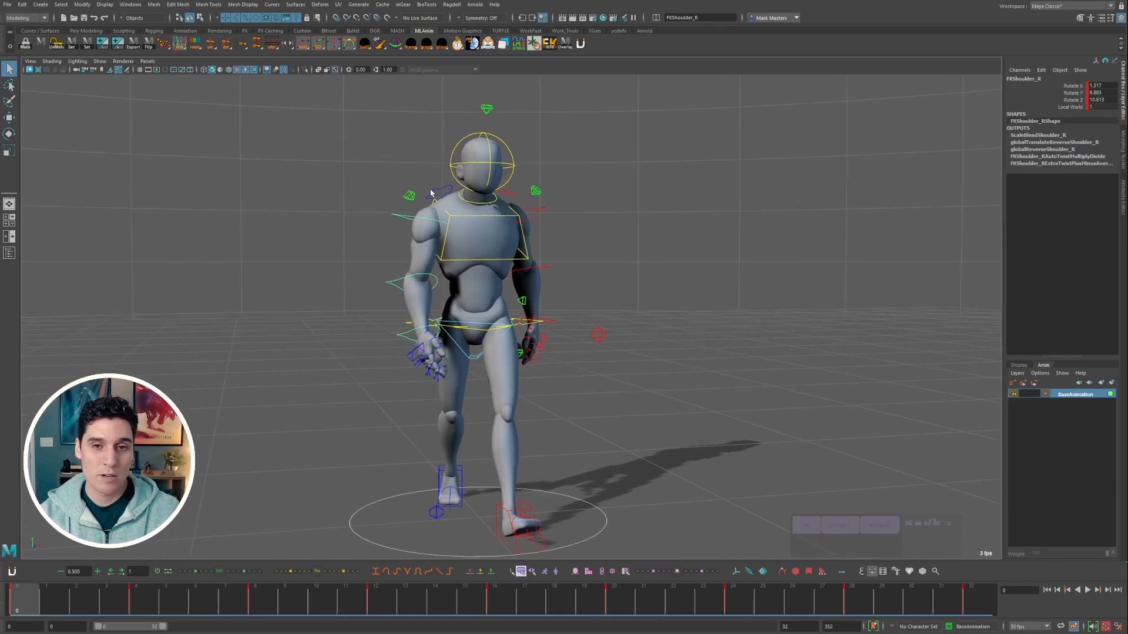
{"action": "left_click", "coordinate": [432, 192]}
{"action": "key", "text": "w"}
{"action": "key", "text": "q"}
{"action": "left_click", "coordinate": [398, 217], "text": "shift"}
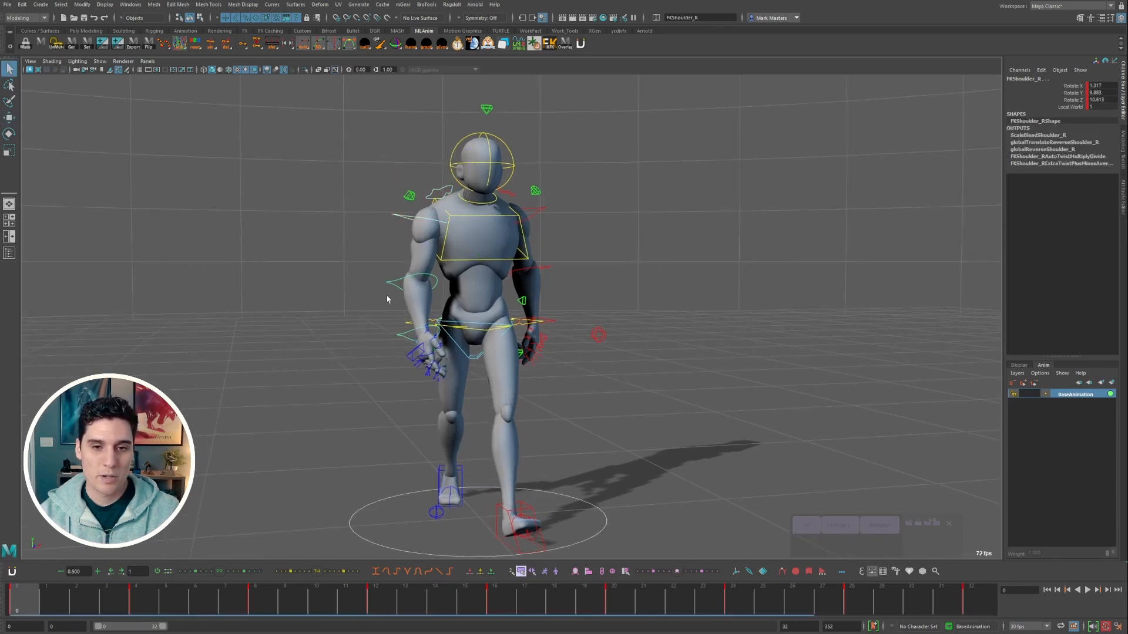
{"action": "left_click", "coordinate": [405, 329]}
{"action": "key", "text": "w"}
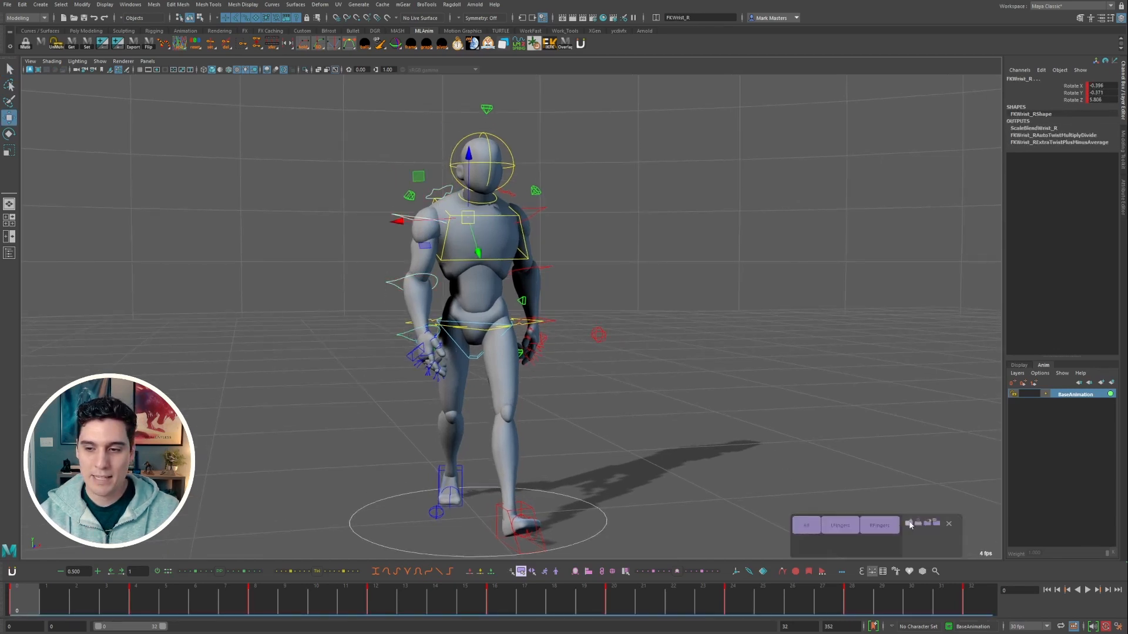
Step: Create a selection set named RArm from the selected right arm controls
{"action": "left_click", "coordinate": [909, 524]}
{"action": "type", "text": "RArm"}
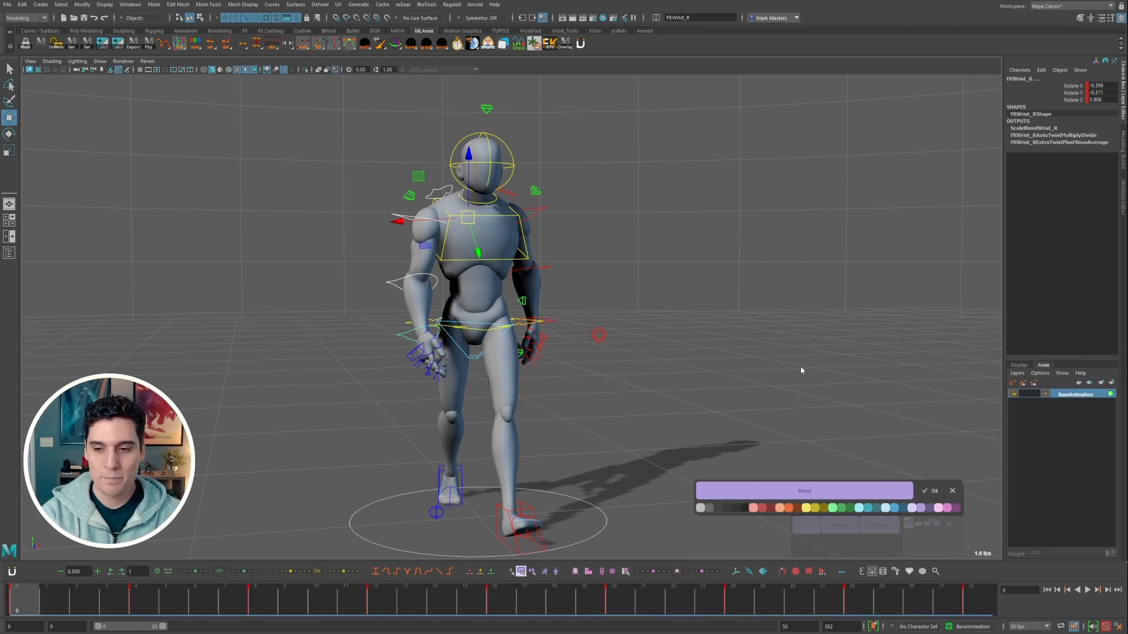
{"action": "key", "text": "Return"}
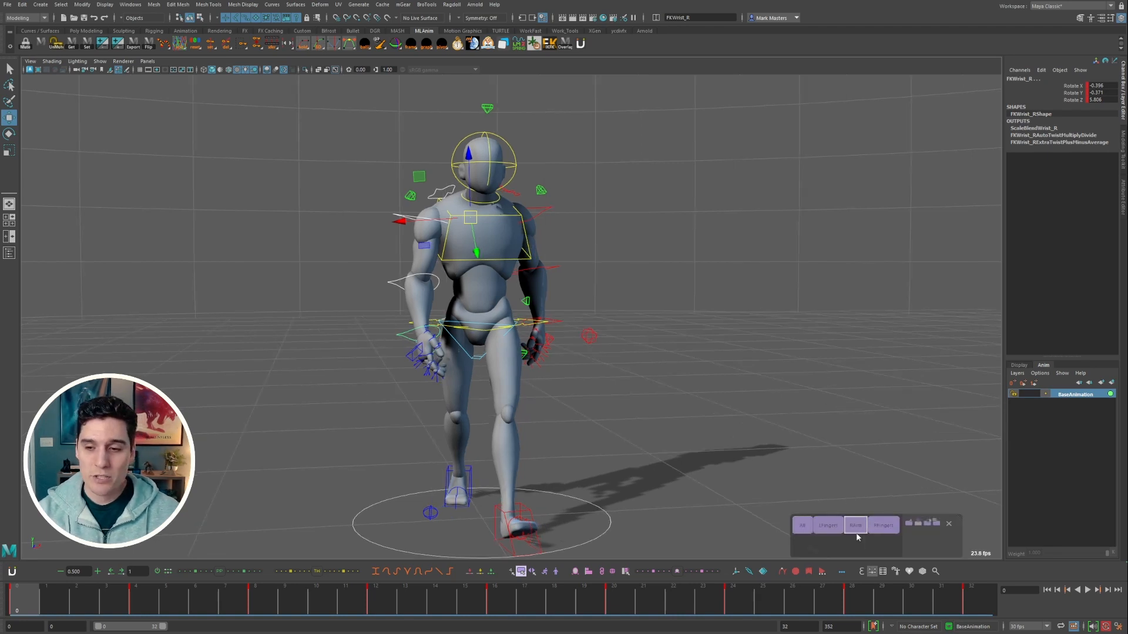
Step: Change the colour of the RArm selection set to red and clear the control selection
{"action": "right_click", "coordinate": [857, 529]}
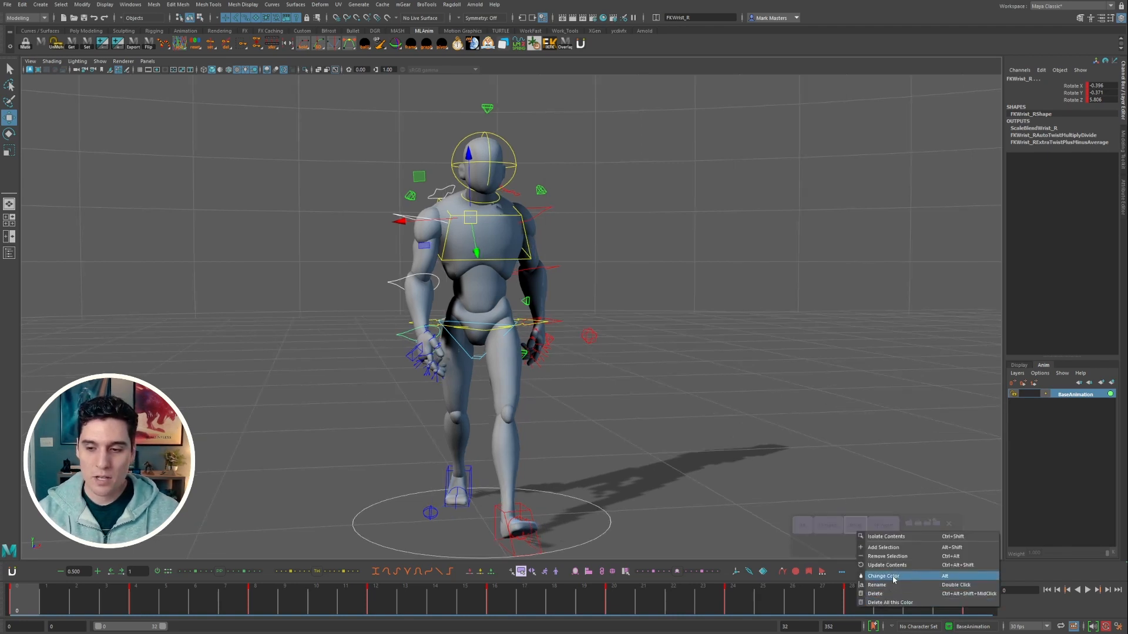
{"action": "left_click", "coordinate": [884, 576]}
{"action": "left_click", "coordinate": [799, 510]}
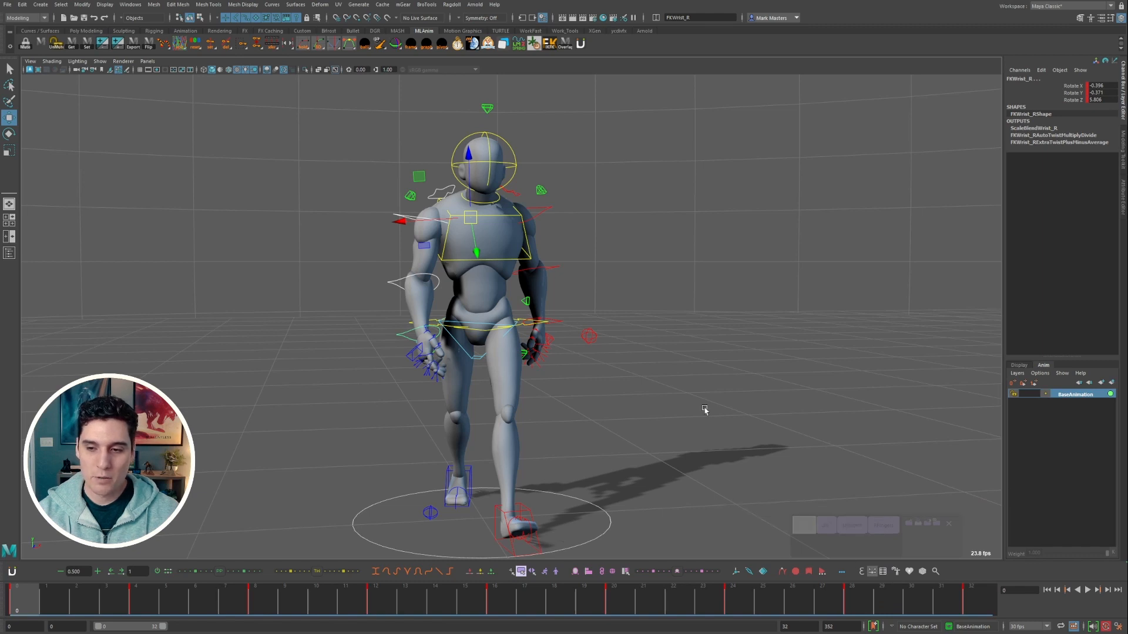
{"action": "left_click", "coordinate": [840, 543]}
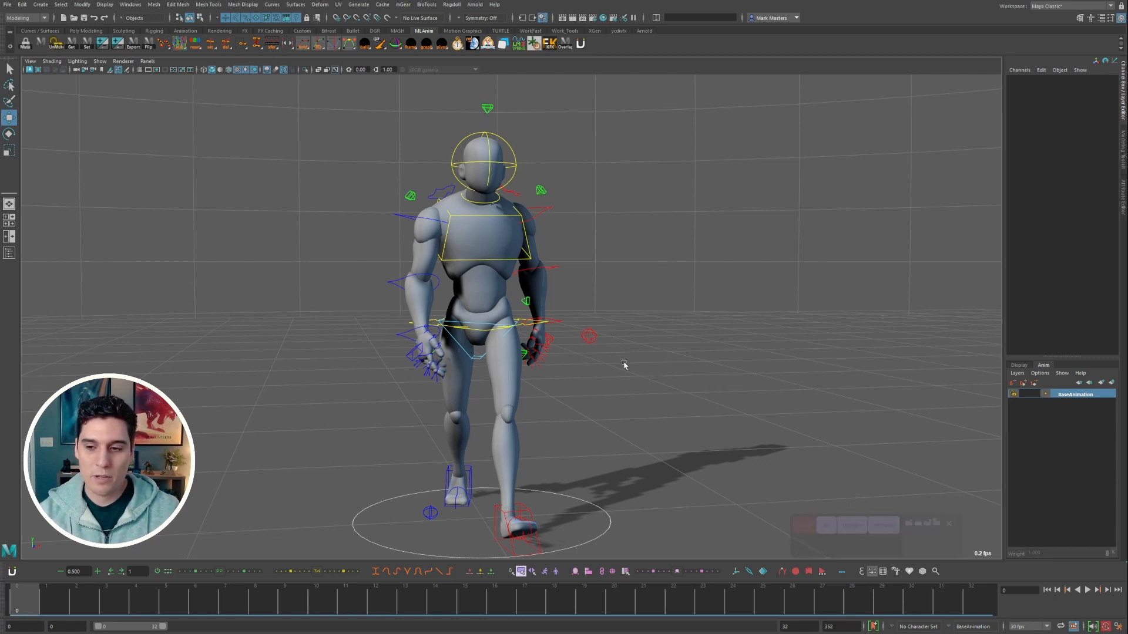
Step: Select every rig control on the character with the All selection set
{"action": "mouse_move", "coordinate": [662, 374]}
{"action": "left_mouse_down", "text": "alt"}
{"action": "mouse_move", "coordinate": [674, 368]}
{"action": "mouse_move", "coordinate": [652, 374]}
{"action": "left_mouse_up", "text": "alt"}
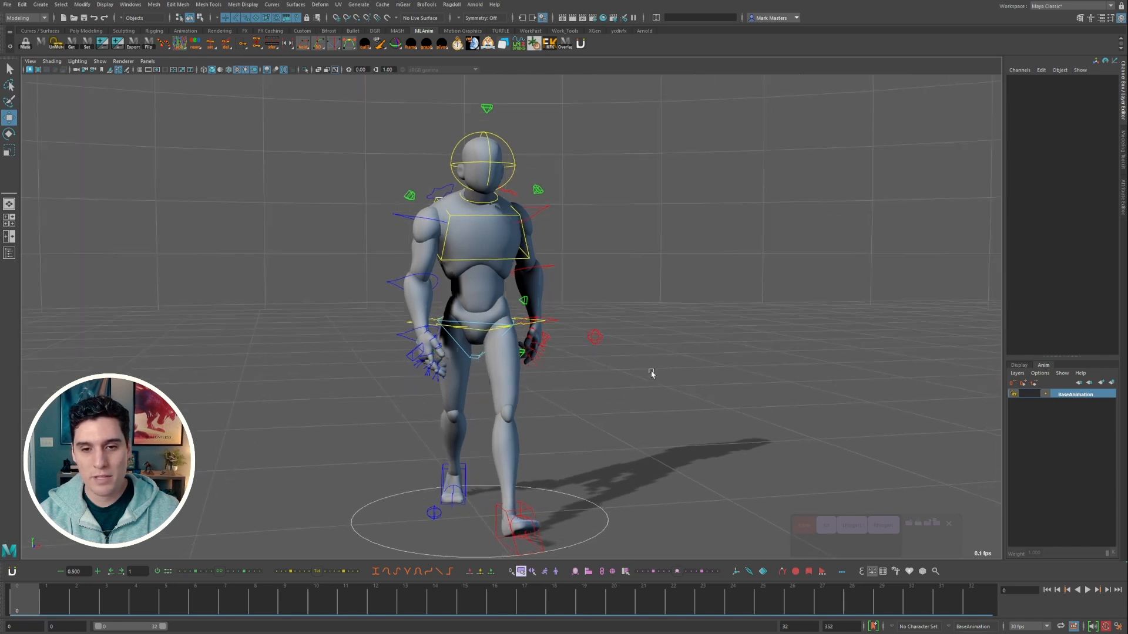
{"action": "middle_click_drag", "start_coordinate": [652, 374], "coordinate": [650, 361], "text": "alt"}
{"action": "left_click_drag", "start_coordinate": [650, 361], "coordinate": [626, 371], "text": "alt"}
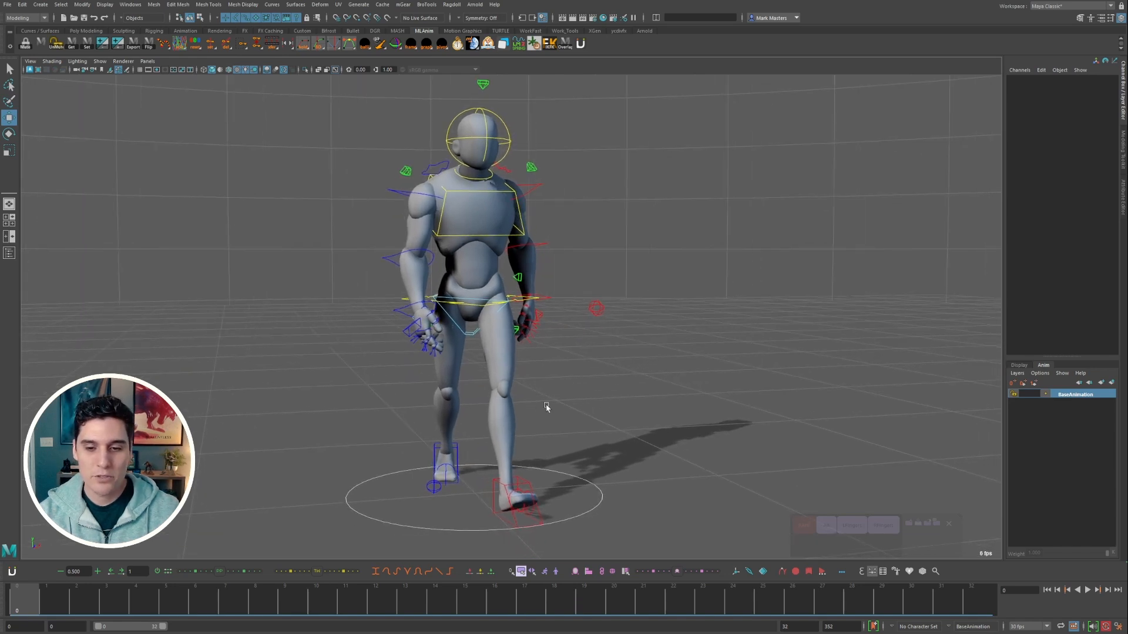
{"action": "left_click_drag", "start_coordinate": [522, 386], "coordinate": [586, 417], "text": "alt"}
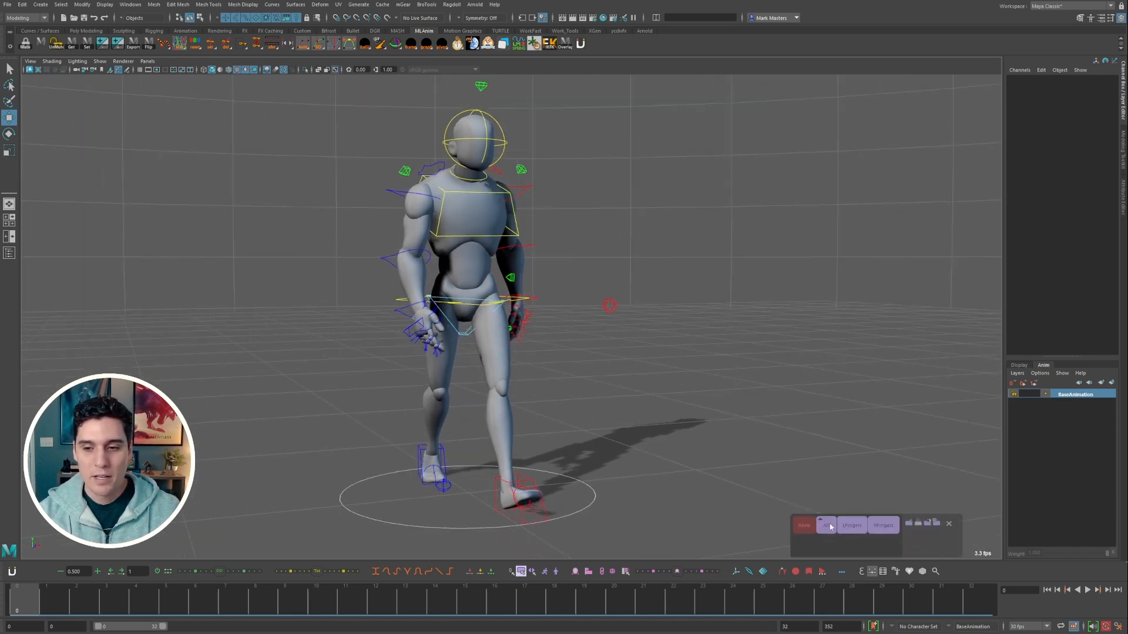
{"action": "left_click", "coordinate": [609, 305]}
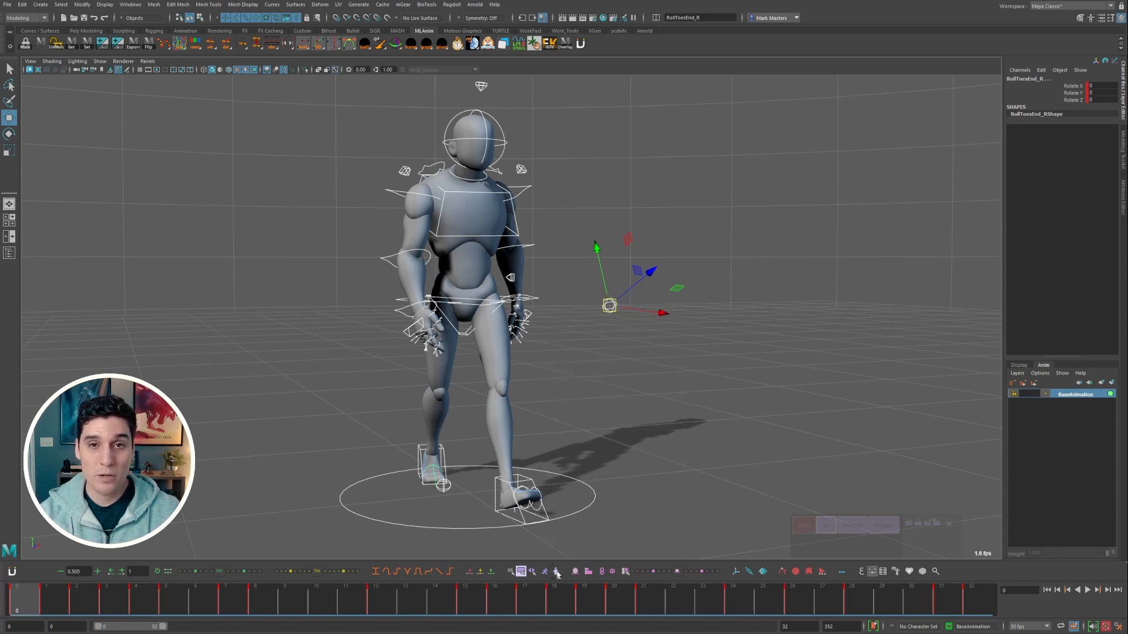
Step: Try to paste the frame 0 pose onto all selected controls at frame 8, and undo it
{"action": "left_click", "coordinate": [262, 605]}
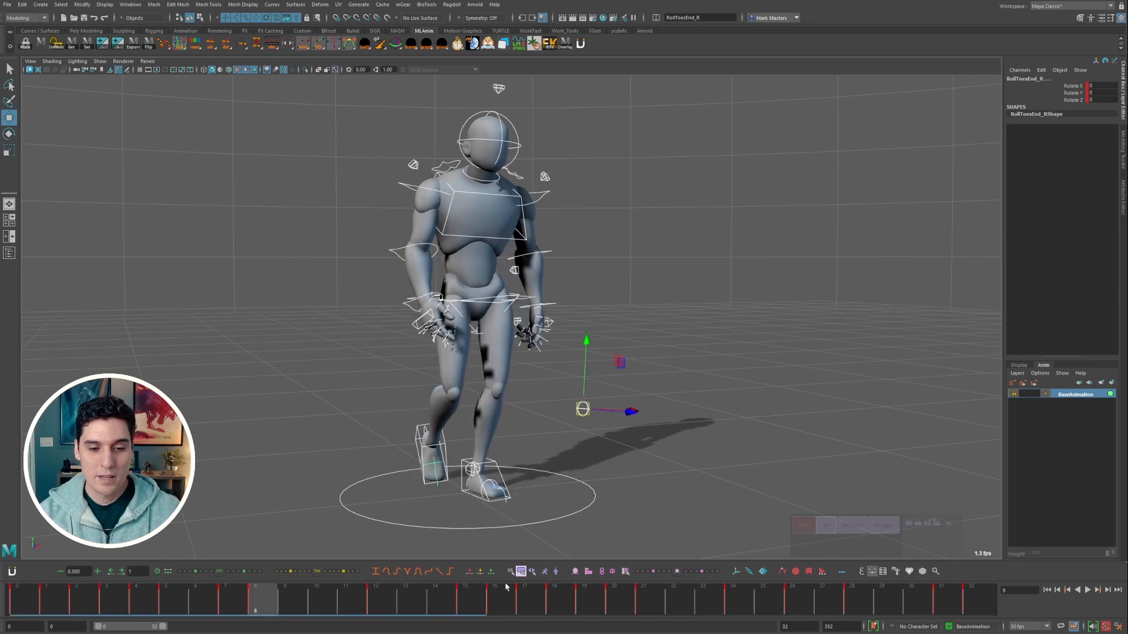
{"action": "right_click", "coordinate": [552, 569]}
{"action": "left_click", "coordinate": [574, 579]}
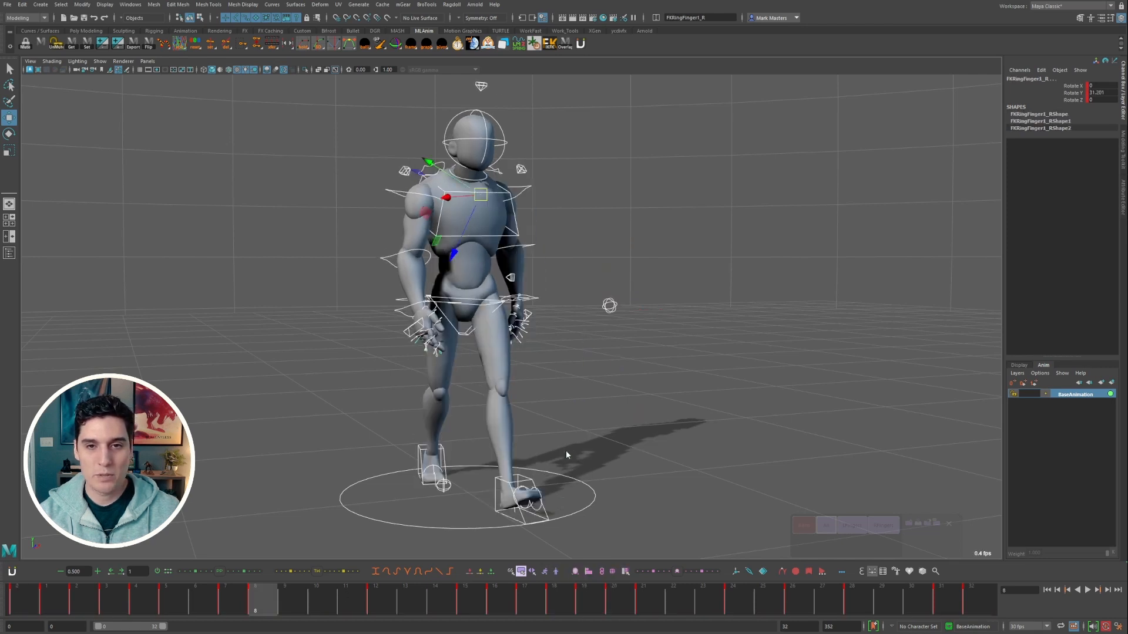
{"action": "key", "text": "ctrl+z"}
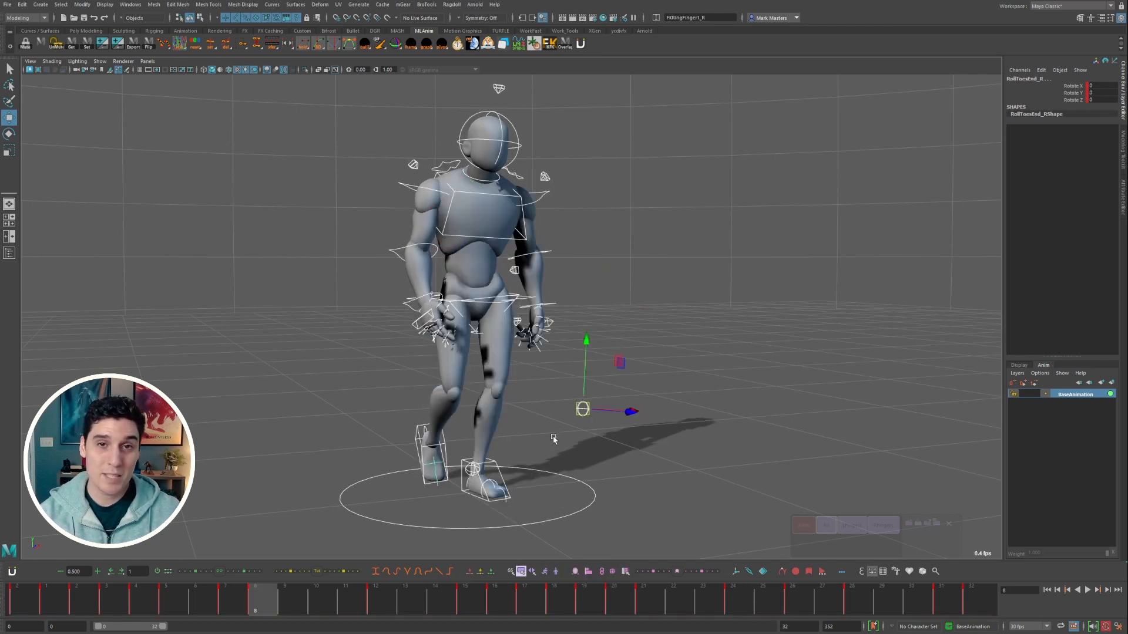
Step: Carry the frame 0 pose of all selected controls over to frame 8 on the timeline
{"action": "left_click", "coordinate": [20, 598]}
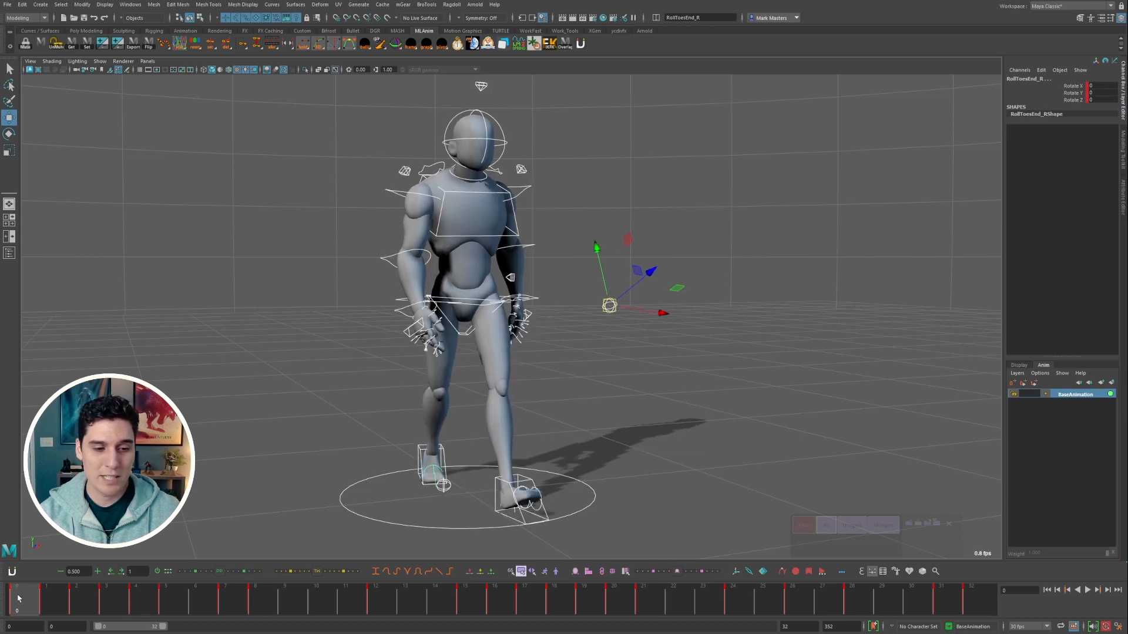
{"action": "left_click_drag", "start_coordinate": [20, 598], "coordinate": [259, 598]}
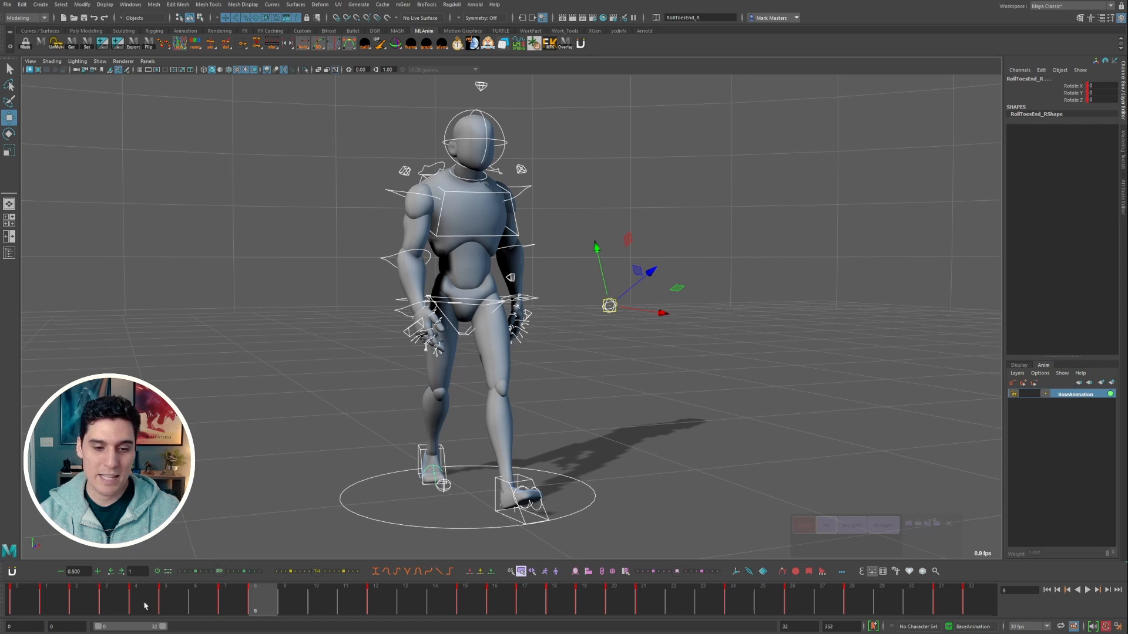
{"action": "left_click", "coordinate": [24, 606]}
{"action": "left_click", "coordinate": [264, 606]}
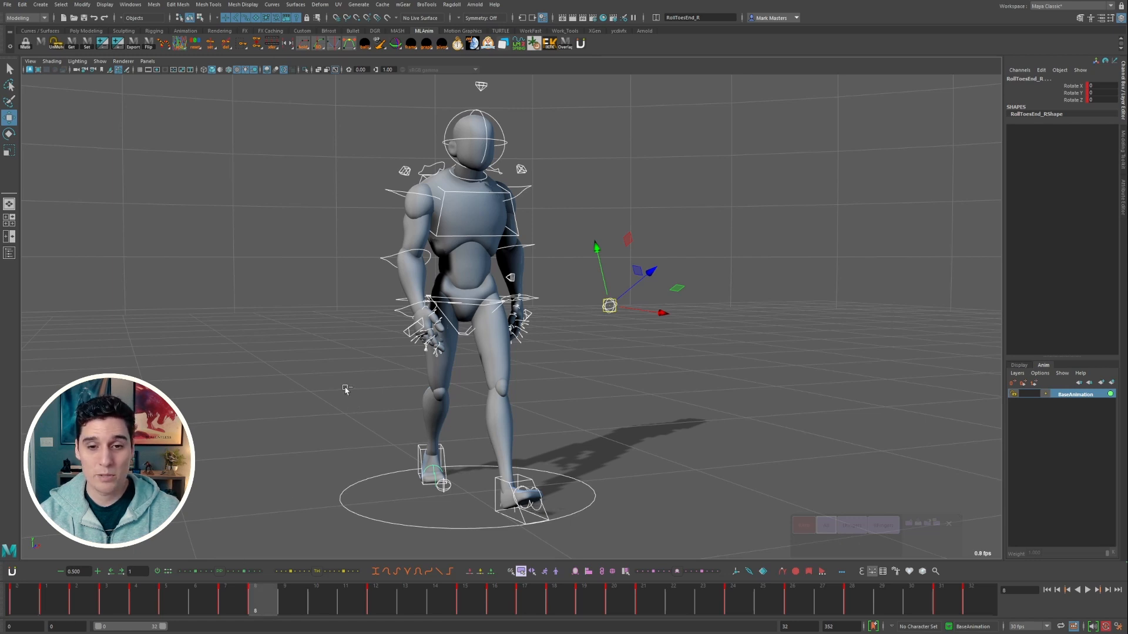
Step: Review the walk poses around frame 7 and return the timeline to frame 0
{"action": "key", "text": "alt+shift+v"}
{"action": "left_click_drag", "start_coordinate": [355, 418], "coordinate": [364, 433], "text": "alt"}
{"action": "left_click", "coordinate": [250, 610]}
{"action": "key", "text": "alt+shift+v"}
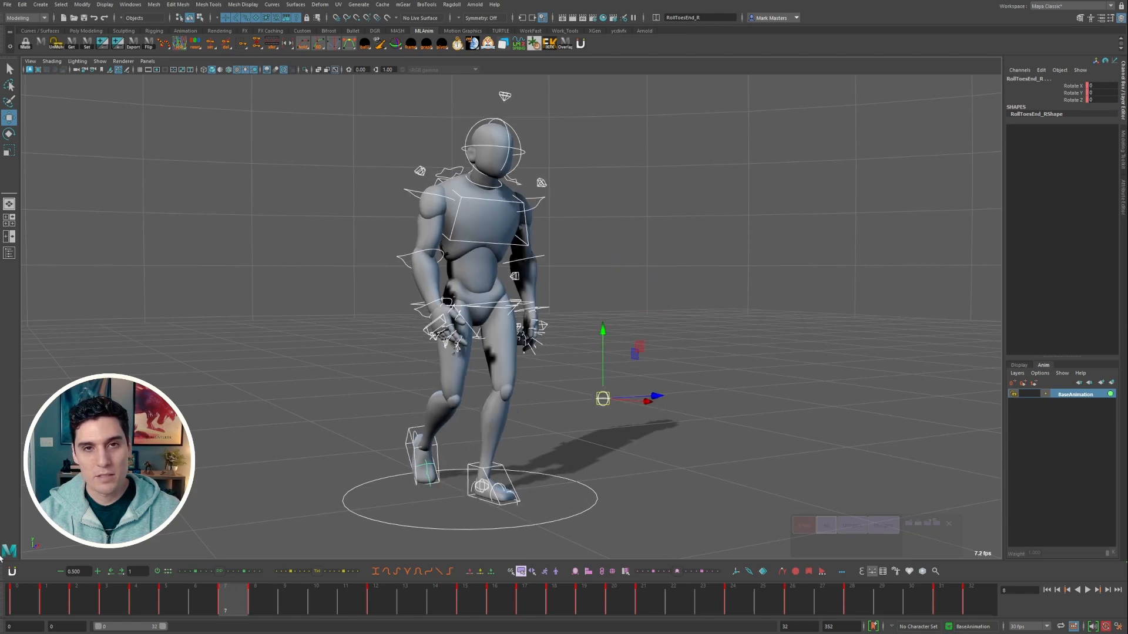
{"action": "middle_click_drag", "start_coordinate": [288, 340], "coordinate": [276, 336], "text": "alt"}
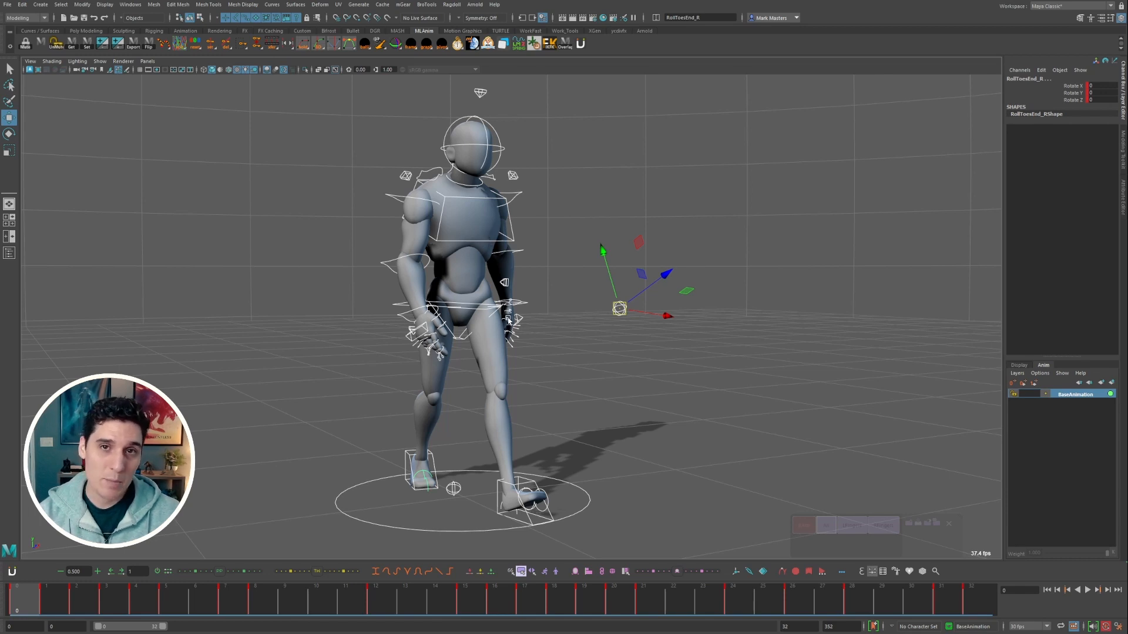
{"action": "left_click", "coordinate": [544, 573]}
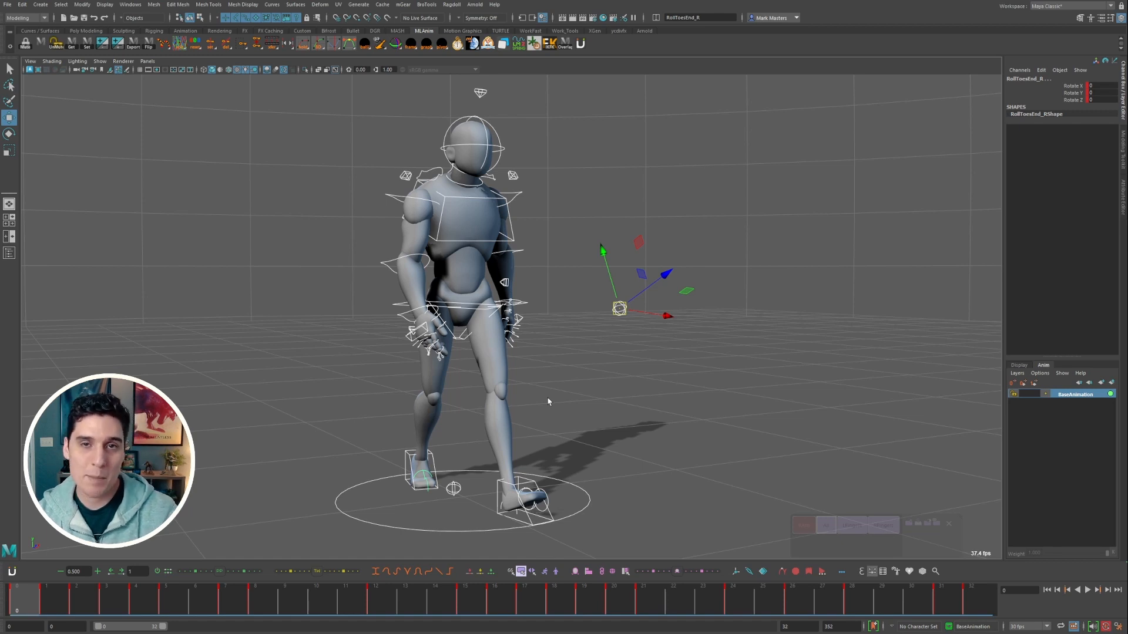
{"action": "left_click", "coordinate": [545, 573]}
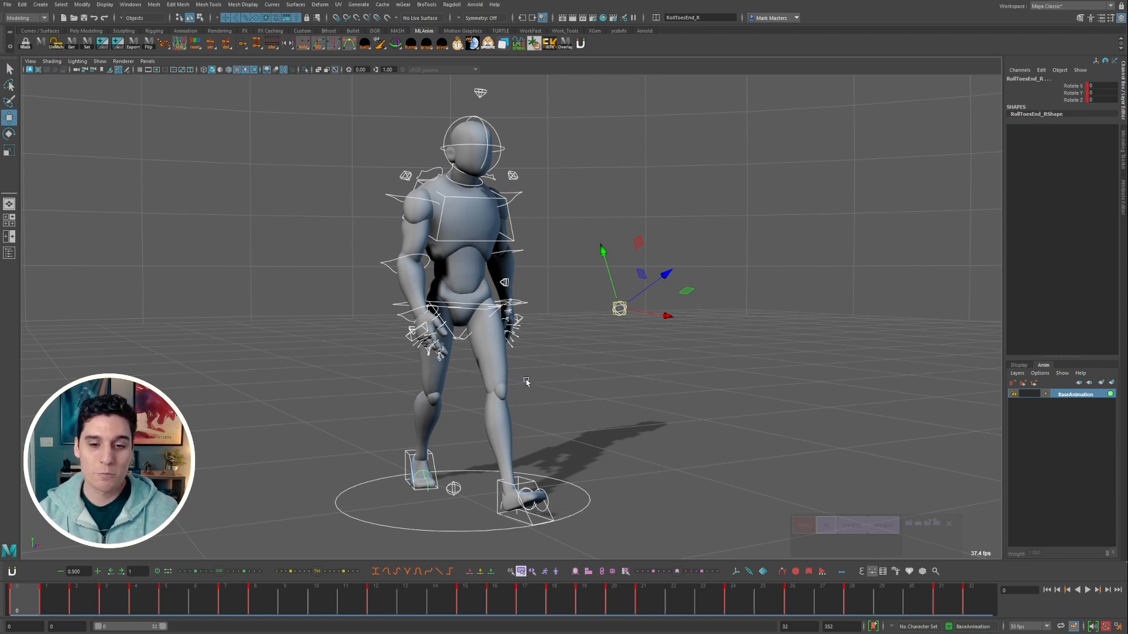
{"action": "left_click", "coordinate": [545, 573]}
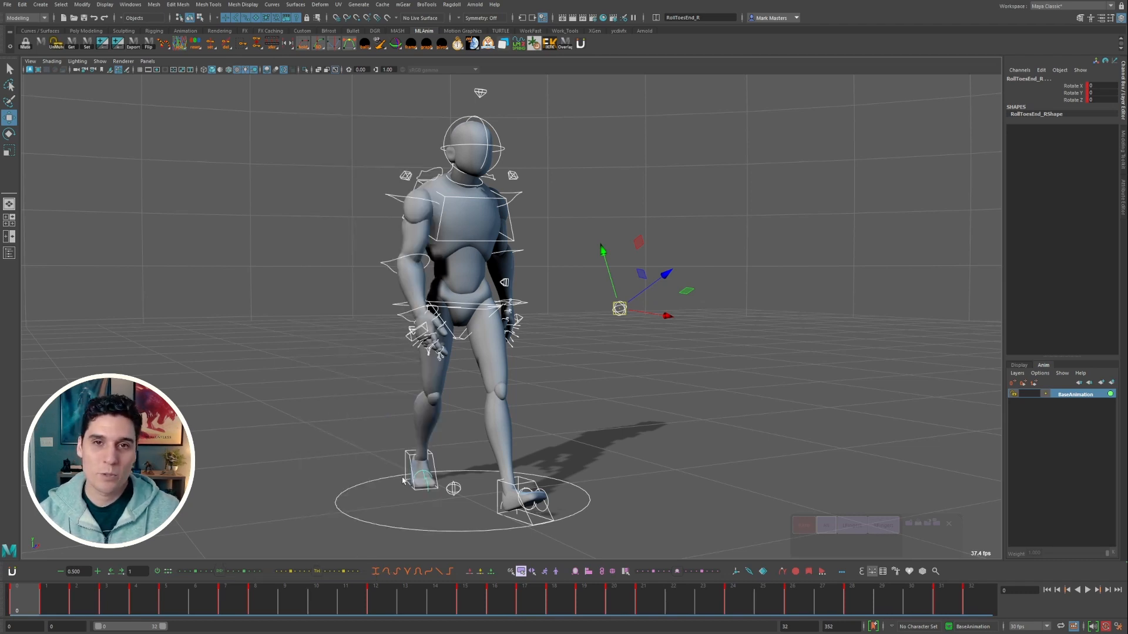
{"action": "left_click_drag", "start_coordinate": [365, 421], "coordinate": [375, 408], "text": "alt"}
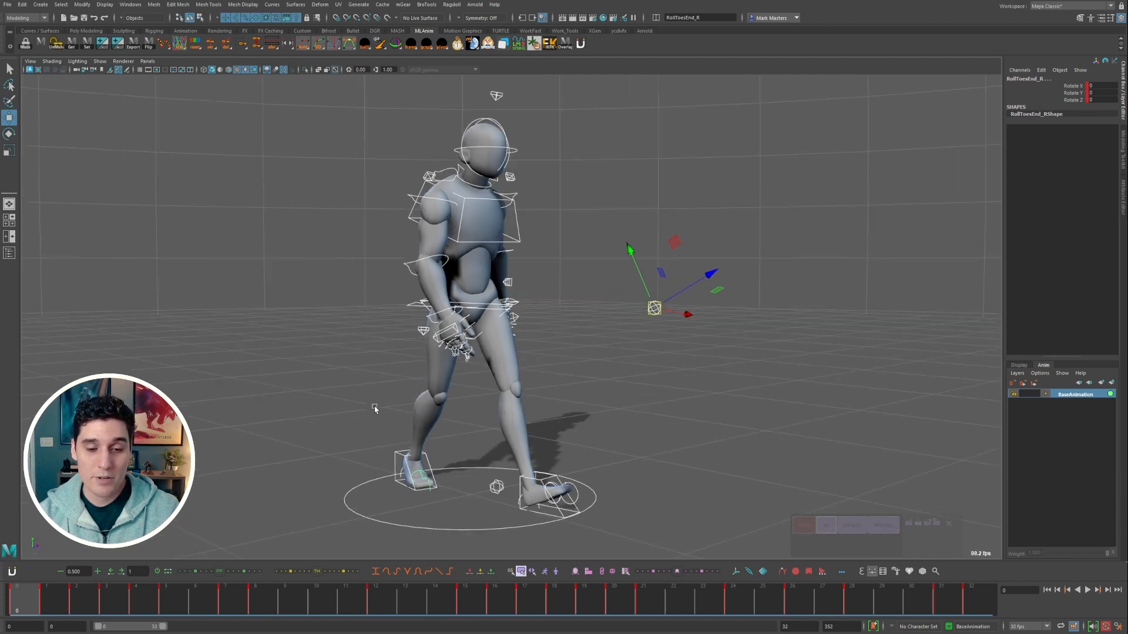
Step: Examine the walk poses at frame 8 and the neighbouring keys from a side view, ending on frame 12
{"action": "left_click", "coordinate": [266, 599]}
{"action": "left_click_drag", "start_coordinate": [440, 426], "coordinate": [484, 411], "text": "alt"}
{"action": "middle_click_drag", "start_coordinate": [485, 412], "coordinate": [442, 411], "text": "alt"}
{"action": "left_click_drag", "start_coordinate": [442, 411], "coordinate": [465, 406], "text": "alt"}
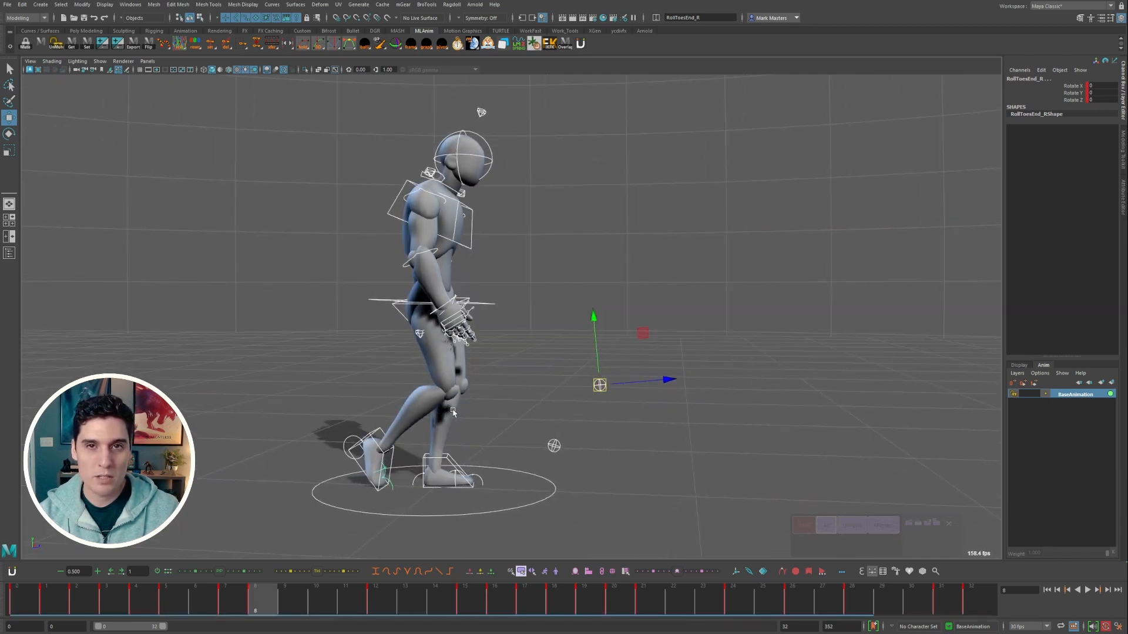
{"action": "key", "text": "period"}
{"action": "key", "text": "comma"}
{"action": "key", "text": "period"}
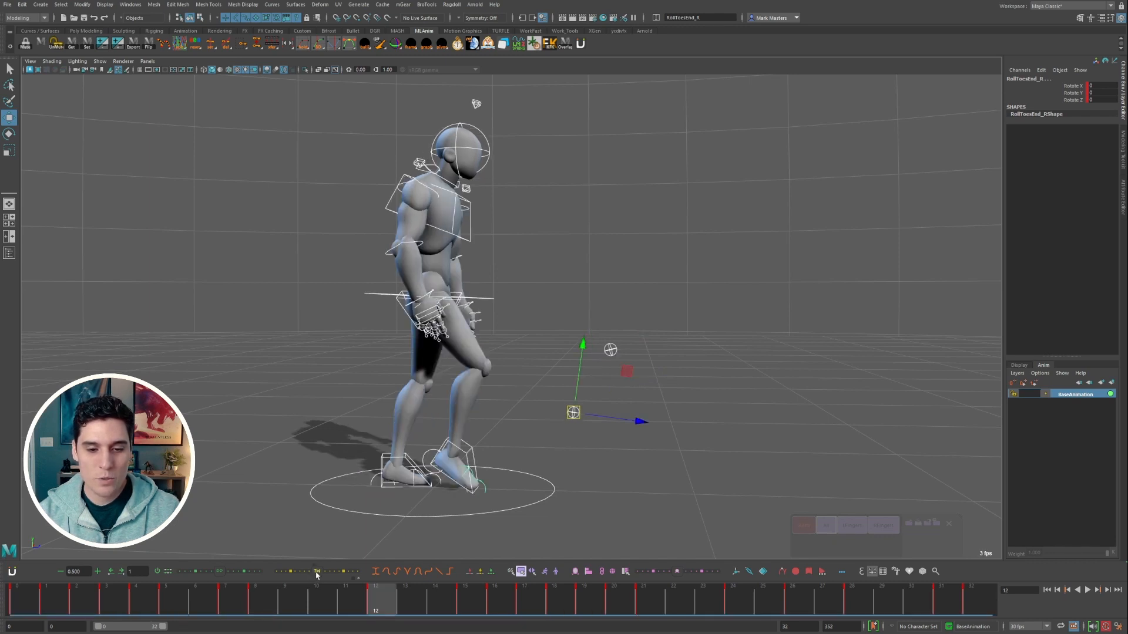
{"action": "key", "text": "comma"}
{"action": "key", "text": "period"}
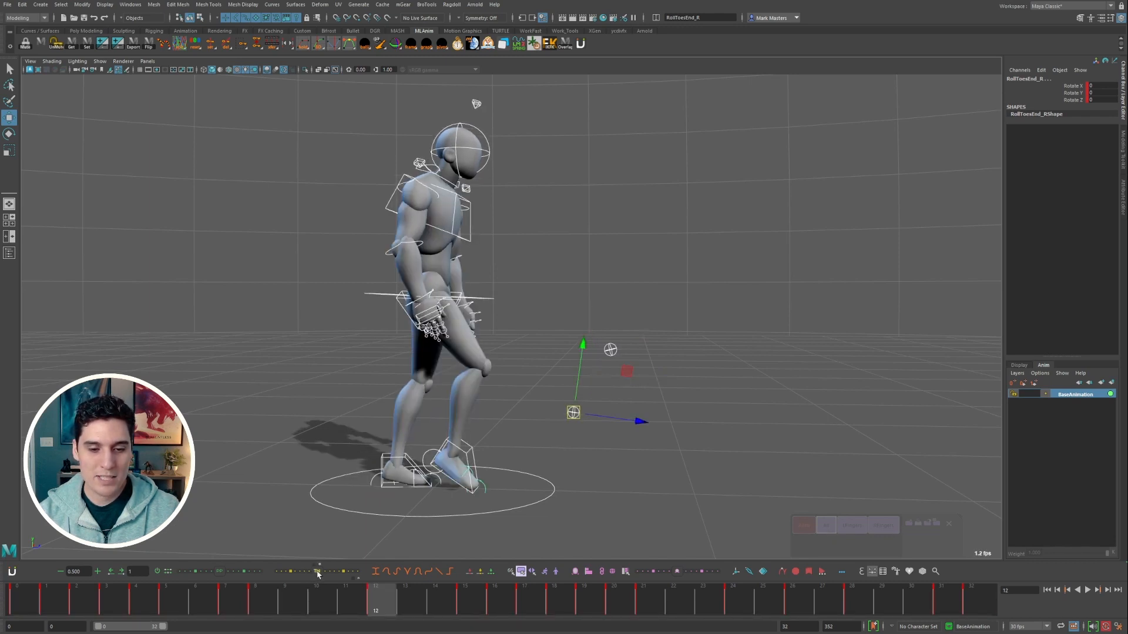
Step: Try blending the frame 12 pose between its neighbouring keys with the Tweener slider and toggle Sliders Overshoot Mode
{"action": "mouse_move", "coordinate": [318, 572]}
{"action": "left_mouse_down"}
{"action": "mouse_move", "coordinate": [303, 573]}
{"action": "mouse_move", "coordinate": [341, 575]}
{"action": "mouse_move", "coordinate": [299, 572]}
{"action": "mouse_move", "coordinate": [339, 574]}
{"action": "left_mouse_up"}
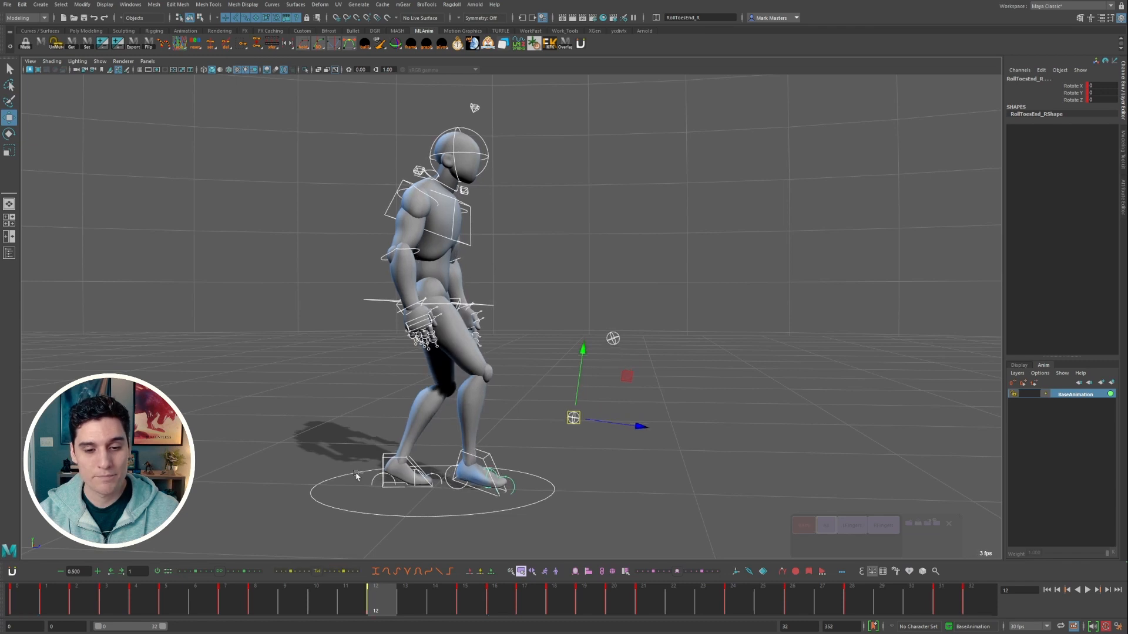
{"action": "left_click_drag", "start_coordinate": [356, 477], "coordinate": [377, 477]}
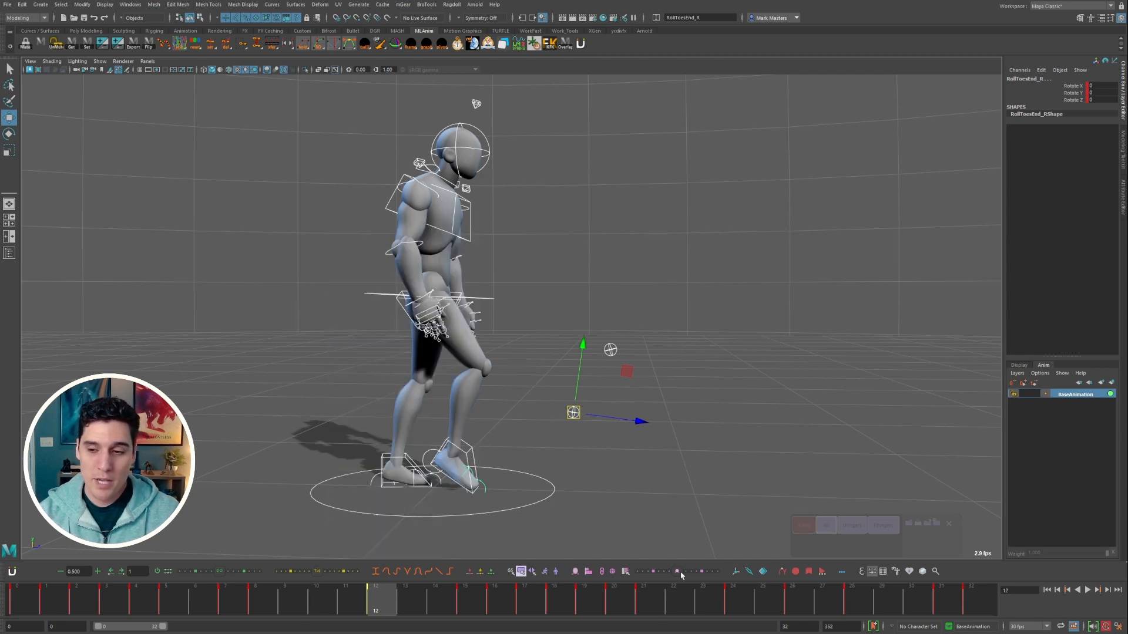
{"action": "mouse_move", "coordinate": [873, 575]}
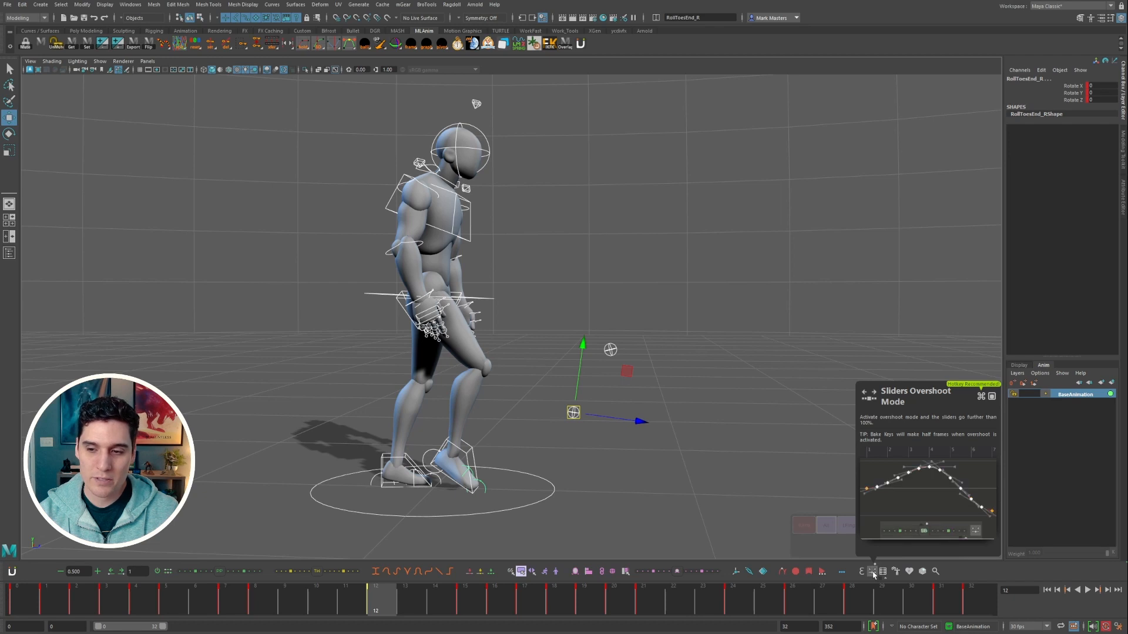
{"action": "left_click", "coordinate": [874, 573]}
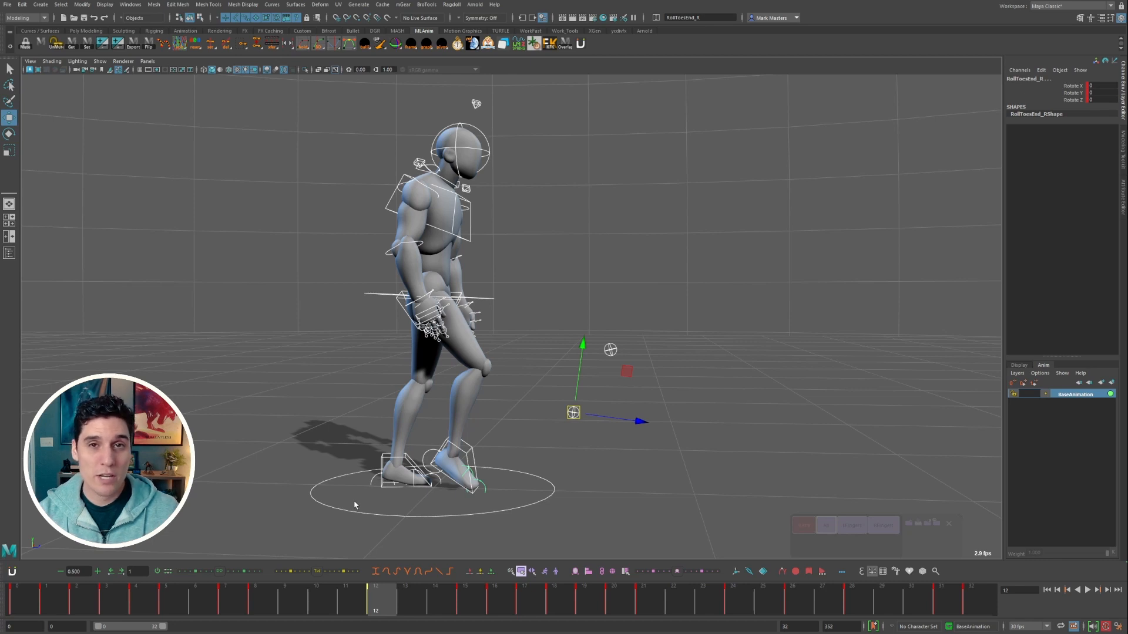
Step: Compare the pose at frame 12 with the one at frame 15 and return to frame 12
{"action": "left_click", "coordinate": [462, 601]}
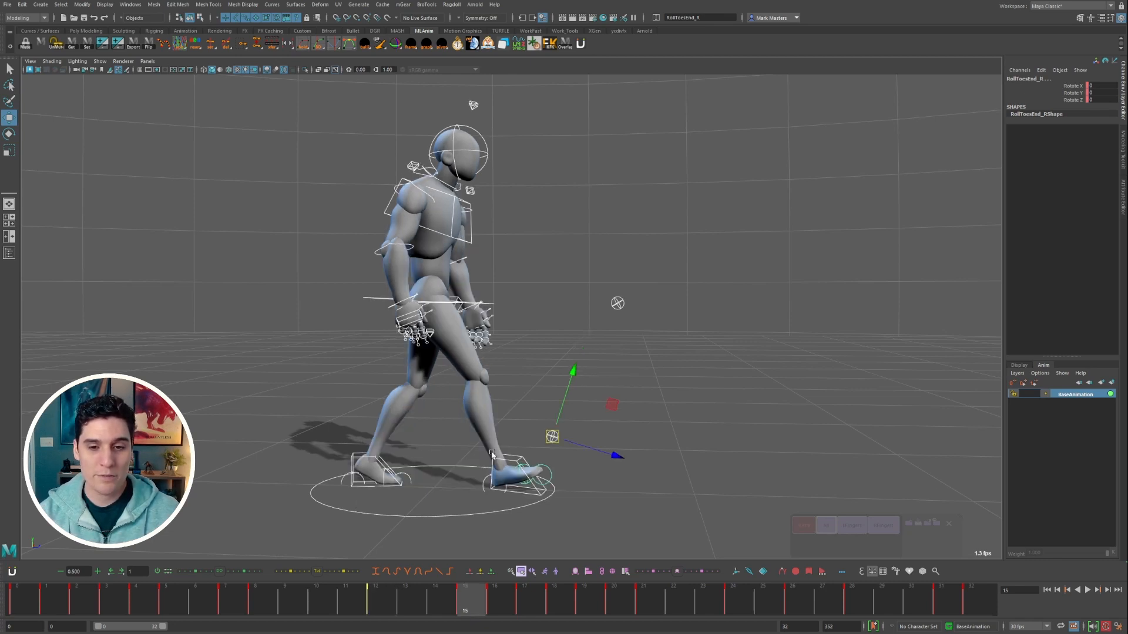
{"action": "key", "text": "comma"}
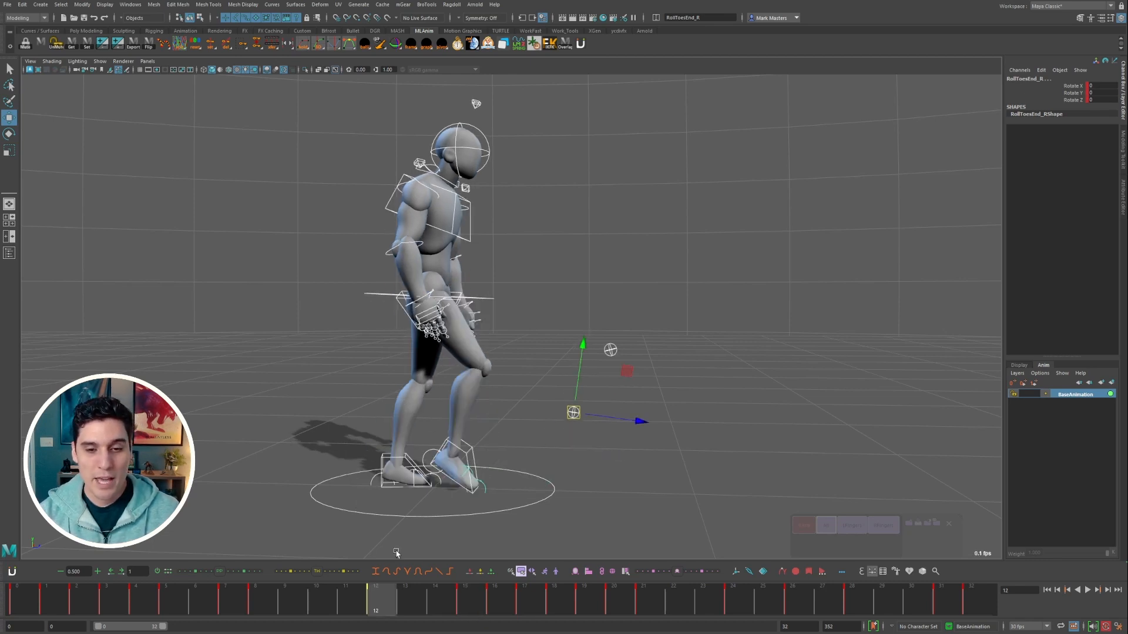
{"action": "key", "text": "comma"}
{"action": "key", "text": "period"}
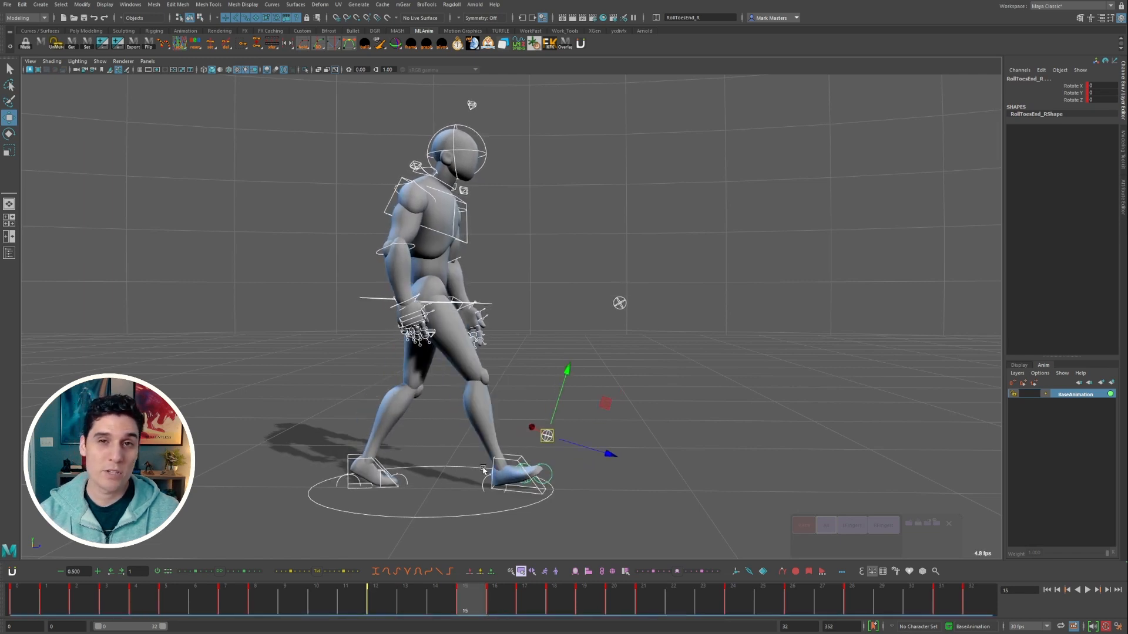
{"action": "key", "text": "."}
{"action": "left_click", "coordinate": [376, 610]}
{"action": "left_click_drag", "start_coordinate": [393, 600], "coordinate": [465, 598]}
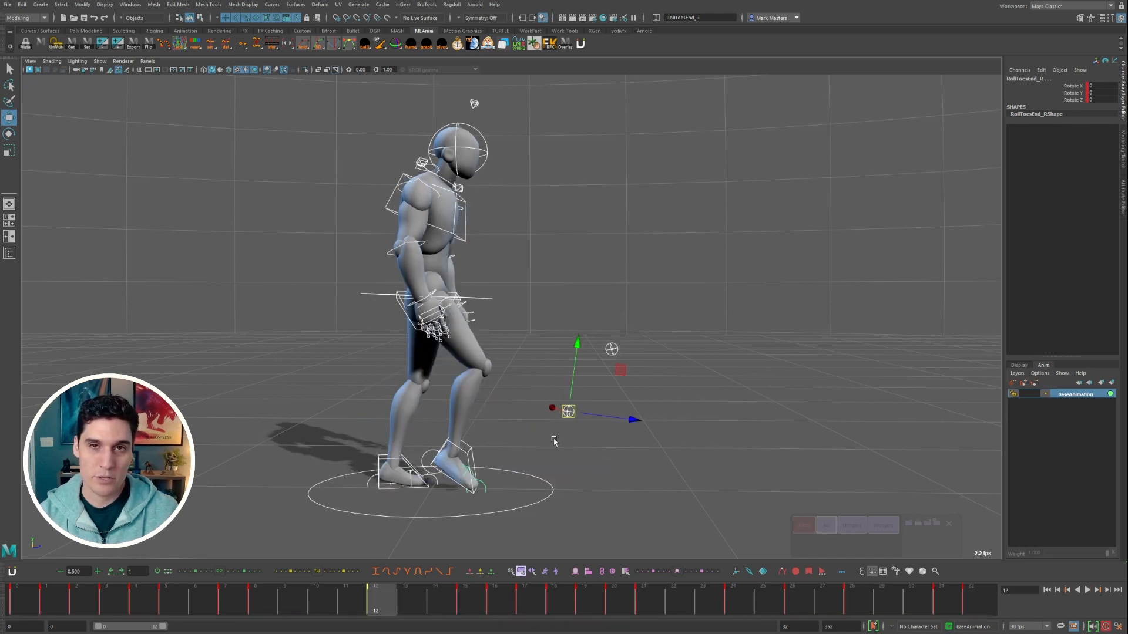
{"action": "left_click_drag", "start_coordinate": [554, 442], "coordinate": [509, 447], "text": "alt"}
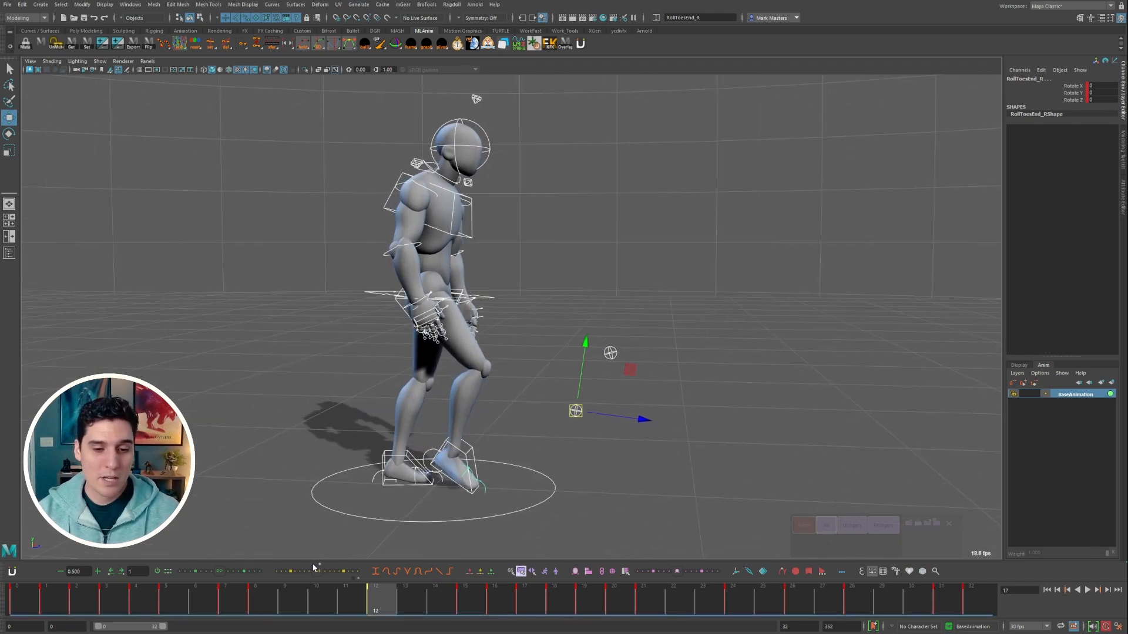
Step: Examine the Tweener slider's blend modes, including Blend to Frame World Space, and the curve slider's Pull | Push mode
{"action": "right_click", "coordinate": [313, 567]}
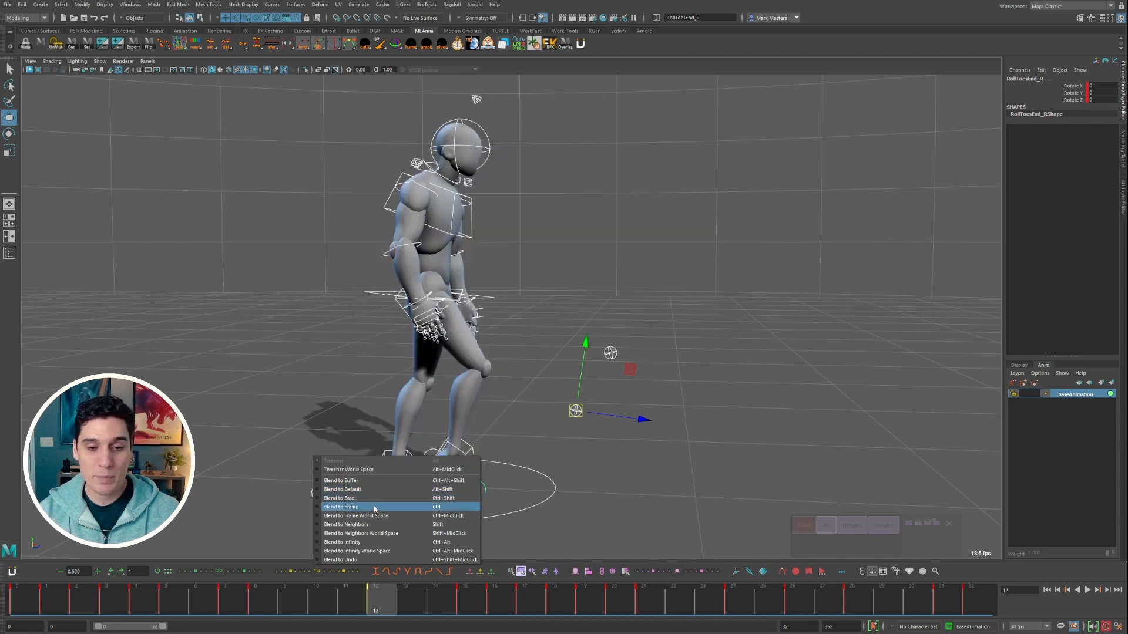
{"action": "mouse_move", "coordinate": [375, 507]}
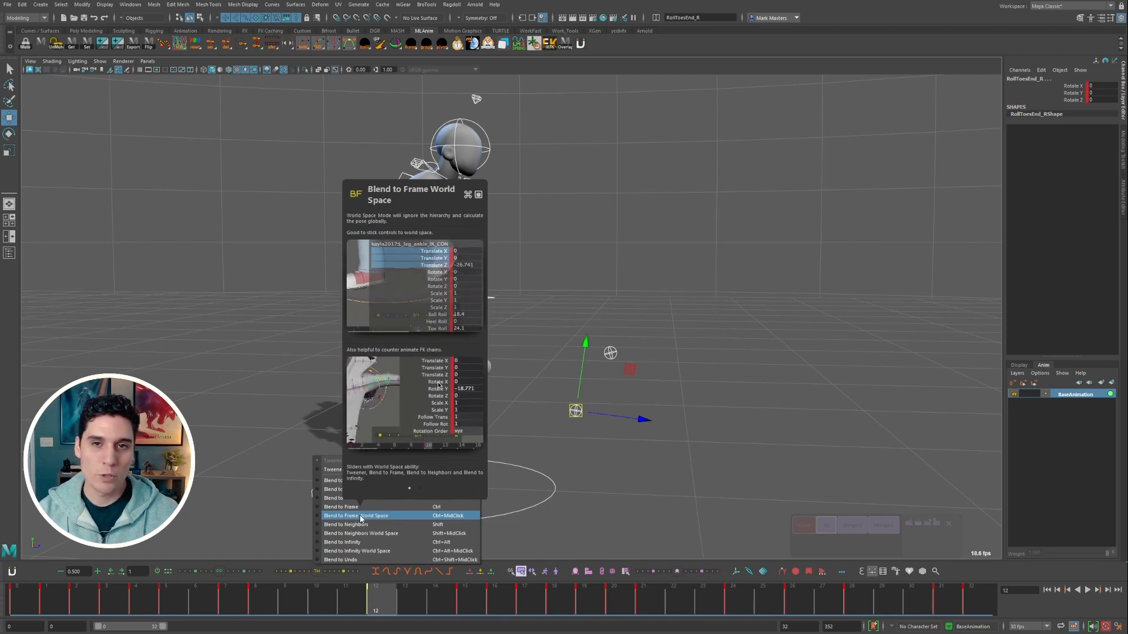
{"action": "left_click", "coordinate": [224, 576]}
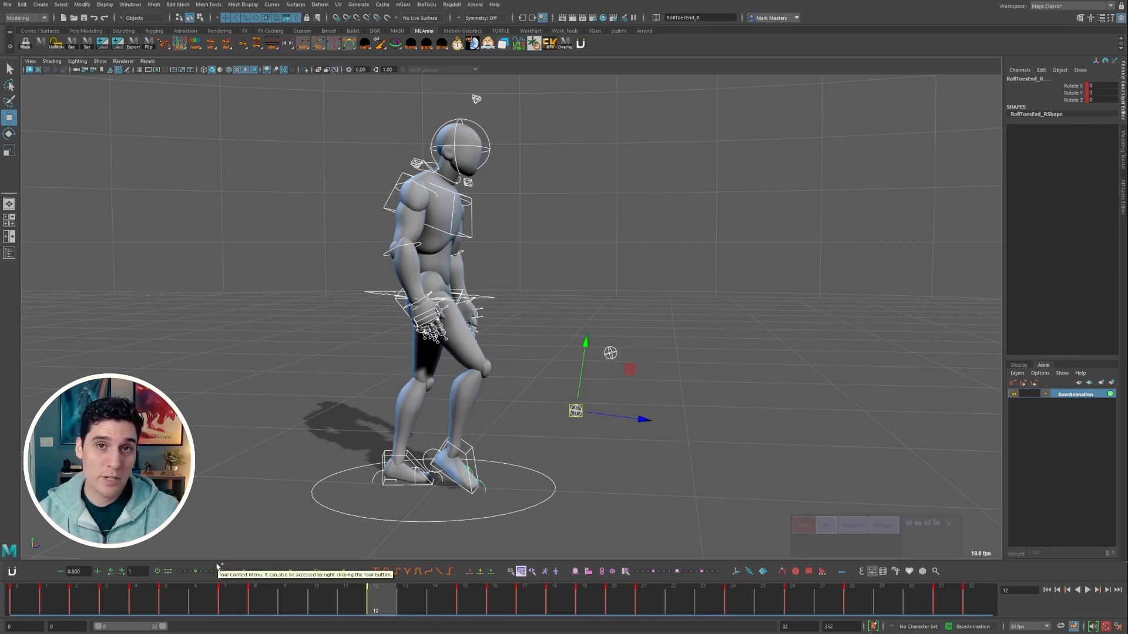
{"action": "left_click", "coordinate": [217, 566]}
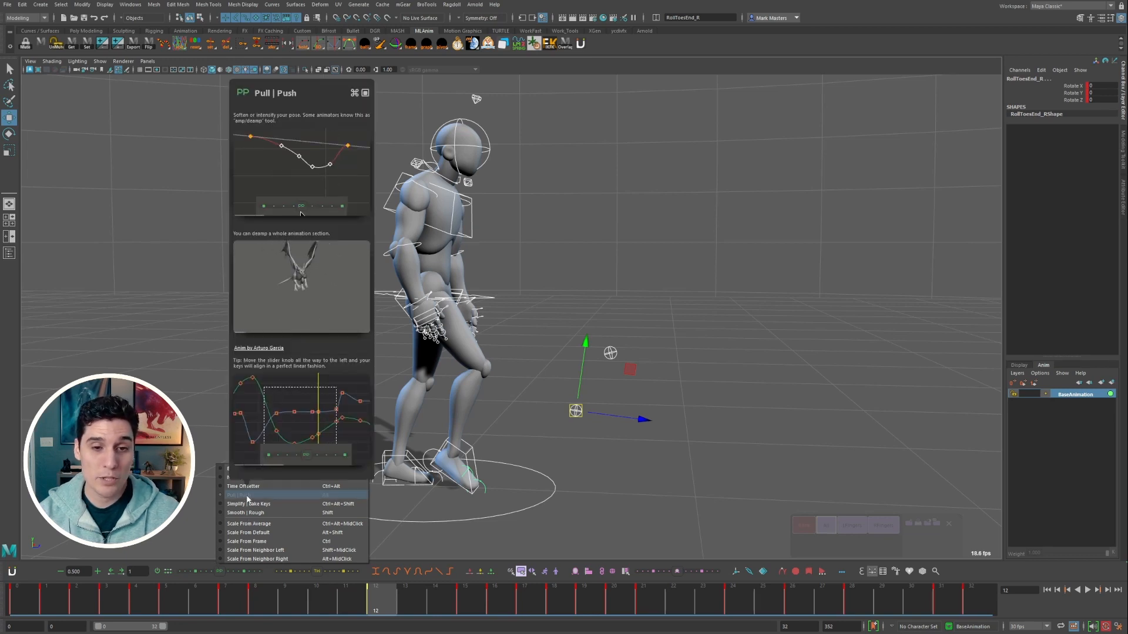
{"action": "mouse_move", "coordinate": [248, 496]}
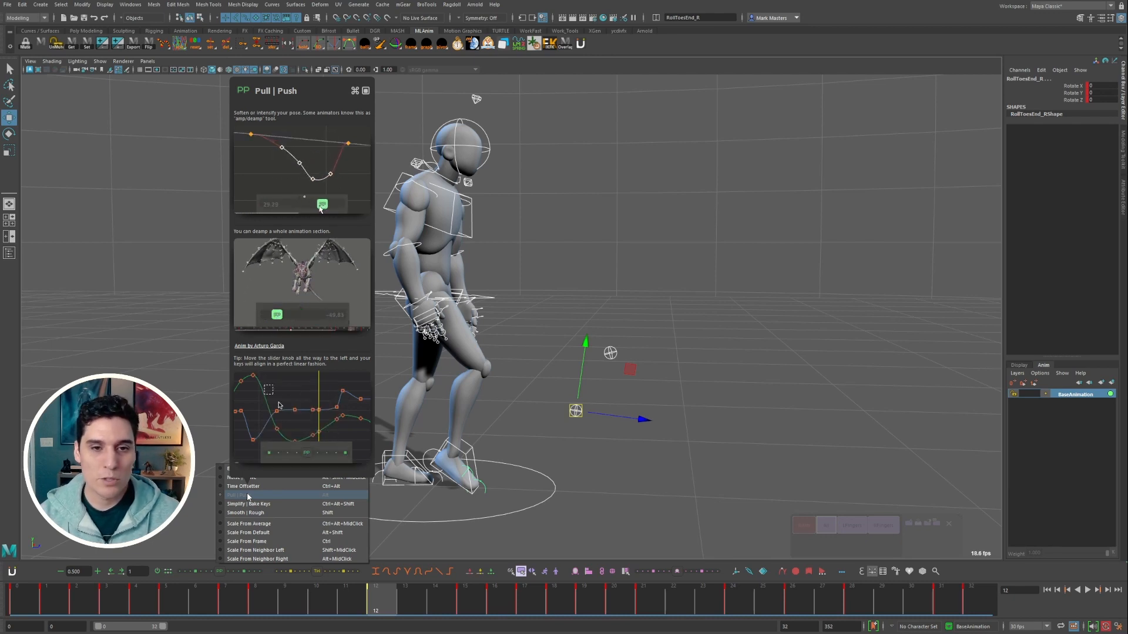
Step: Select the character's RootX_M control, open its curves in the Graph Editor and position that window beside the character
{"action": "left_click", "coordinate": [493, 299]}
{"action": "left_click", "coordinate": [131, 5]}
{"action": "mouse_move", "coordinate": [154, 52]}
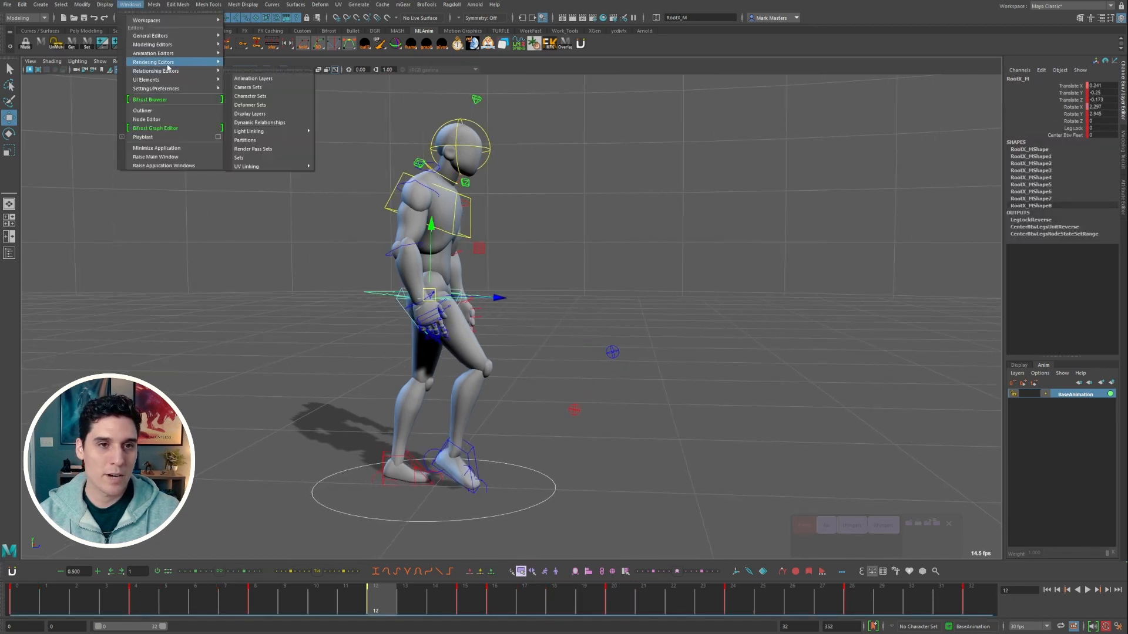
{"action": "left_click", "coordinate": [259, 60]}
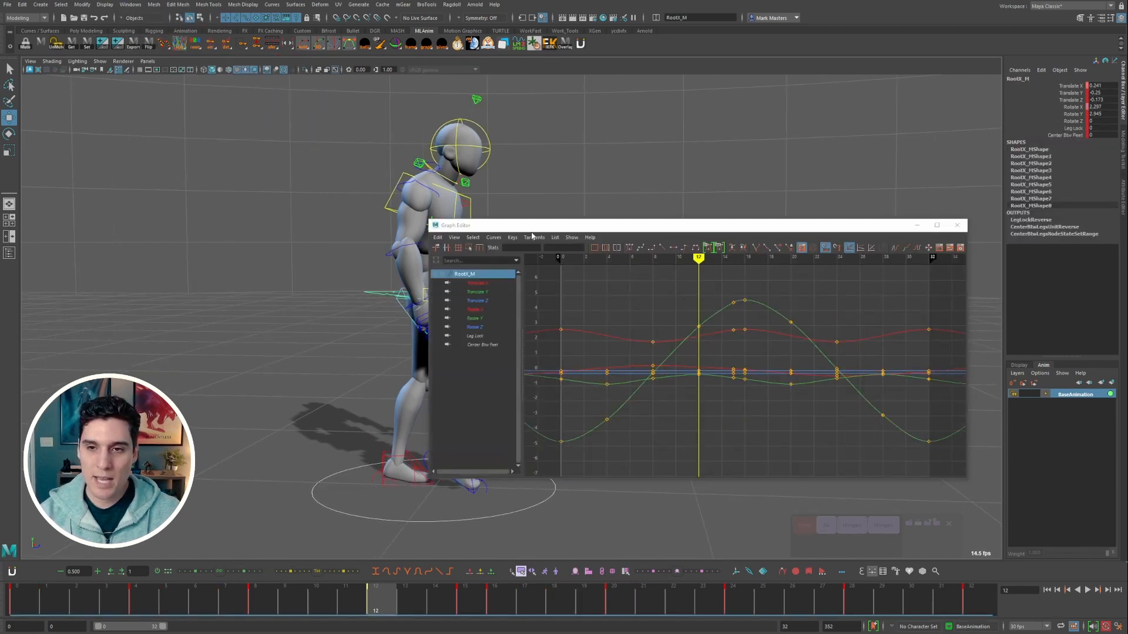
{"action": "left_click_drag", "start_coordinate": [437, 225], "coordinate": [522, 98]}
{"action": "left_click_drag", "start_coordinate": [623, 103], "coordinate": [622, 102]}
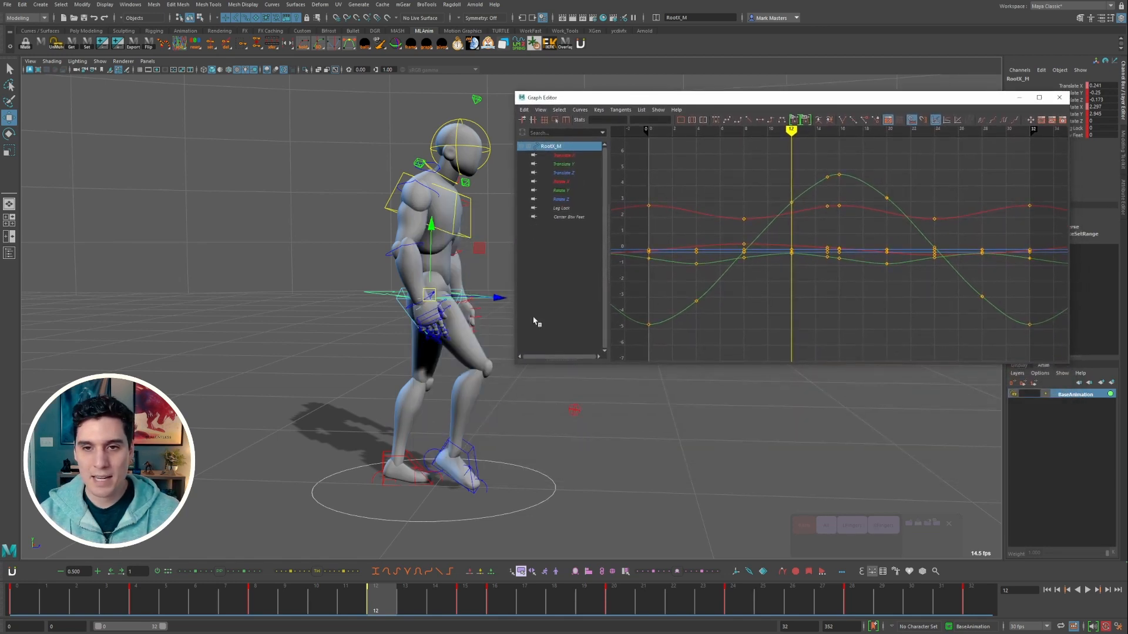
Step: Isolate the root's Translate Y curve and try exaggerating its keys from frame 4 to 20 with the Pull | Push slider
{"action": "left_click", "coordinate": [563, 164]}
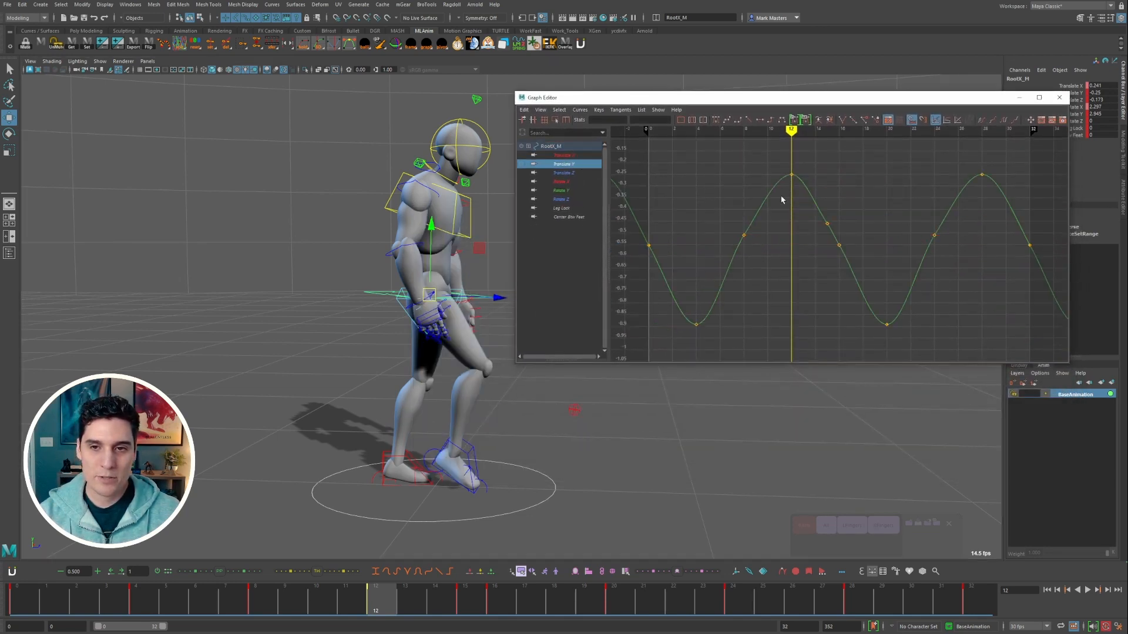
{"action": "right_click_drag", "start_coordinate": [863, 158], "coordinate": [862, 199], "text": "alt"}
{"action": "left_click_drag", "start_coordinate": [908, 192], "coordinate": [692, 320]}
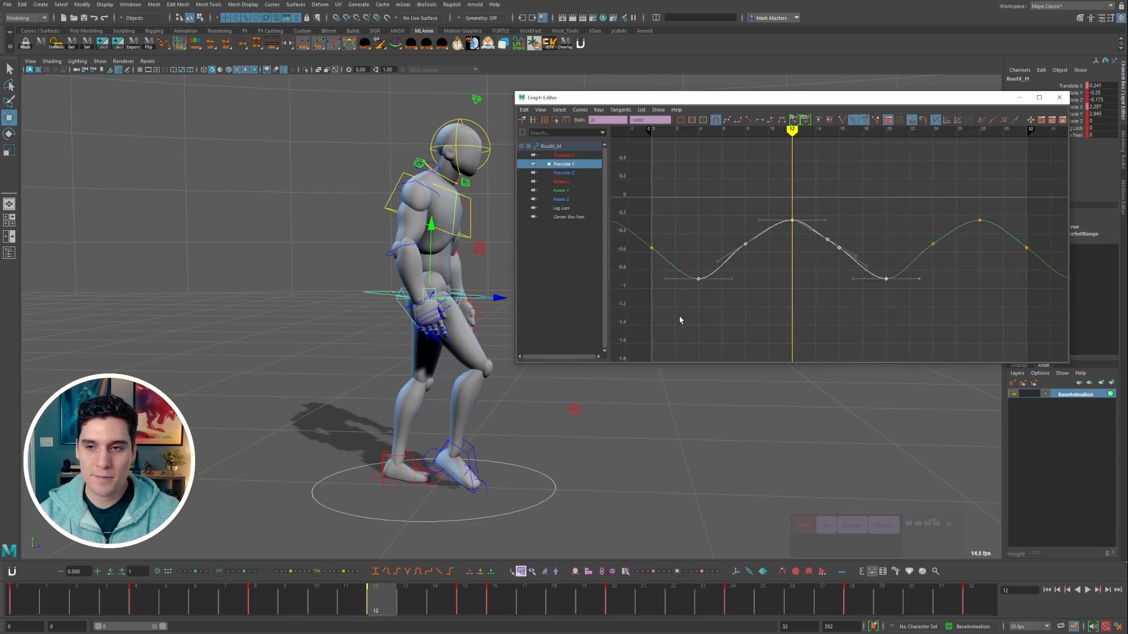
{"action": "mouse_move", "coordinate": [222, 574]}
{"action": "left_mouse_down"}
{"action": "mouse_move", "coordinate": [194, 572]}
{"action": "mouse_move", "coordinate": [226, 572]}
{"action": "mouse_move", "coordinate": [197, 572]}
{"action": "mouse_move", "coordinate": [212, 572]}
{"action": "left_mouse_up"}
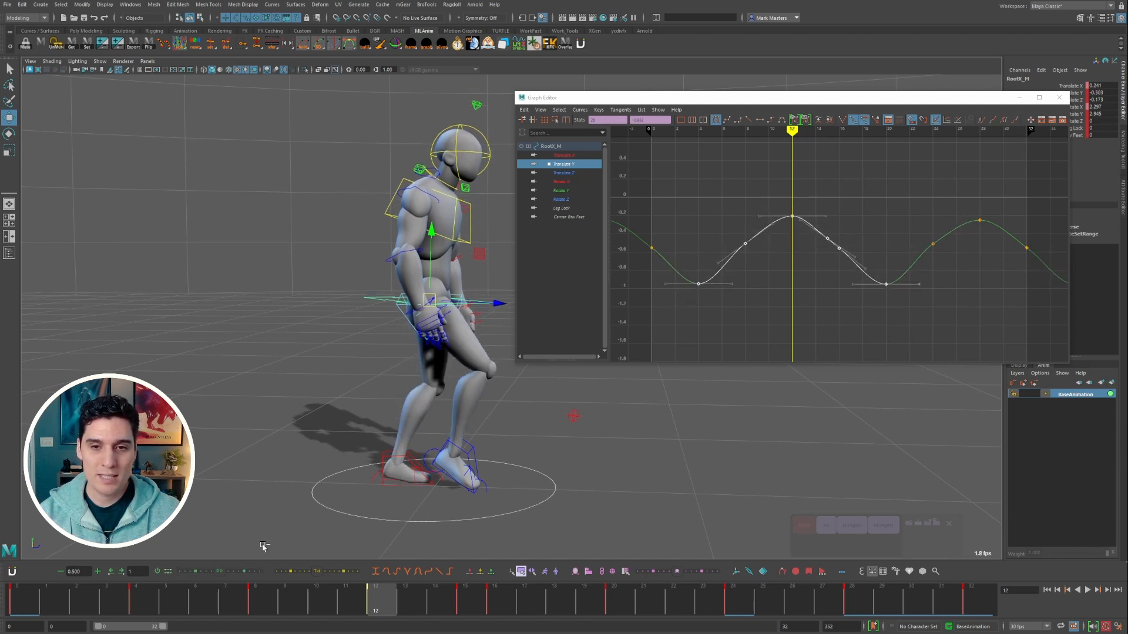
Step: Frame the Translate Y curve, select all of its keys and try scaling them with the Pull | Push slider
{"action": "left_click", "coordinate": [813, 287]}
{"action": "key", "text": "f"}
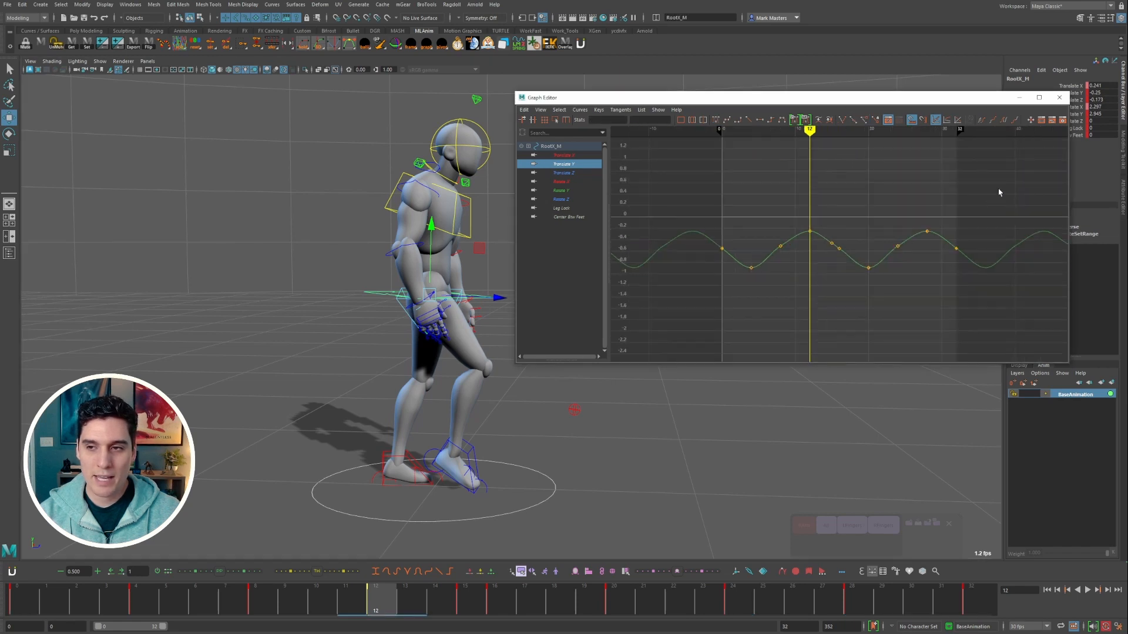
{"action": "left_click_drag", "start_coordinate": [1011, 163], "coordinate": [705, 306]}
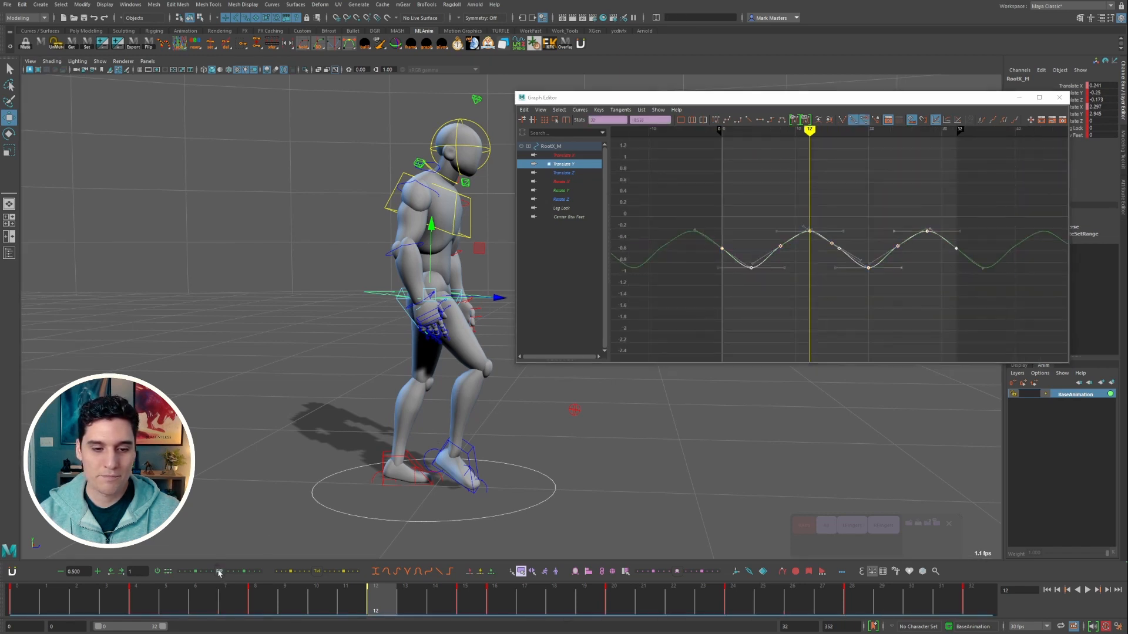
{"action": "mouse_move", "coordinate": [219, 573]}
{"action": "left_mouse_down"}
{"action": "mouse_move", "coordinate": [209, 573]}
{"action": "mouse_move", "coordinate": [222, 573]}
{"action": "left_mouse_up"}
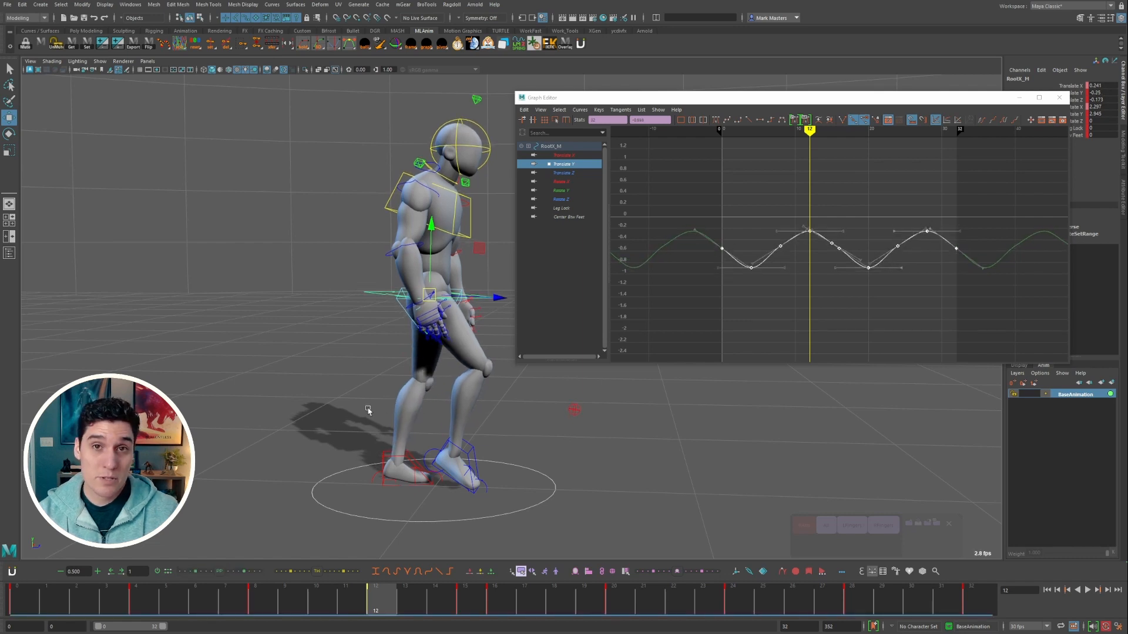
Step: Review the curve slider's modes and choose Noise | Wave
{"action": "right_click", "coordinate": [215, 569]}
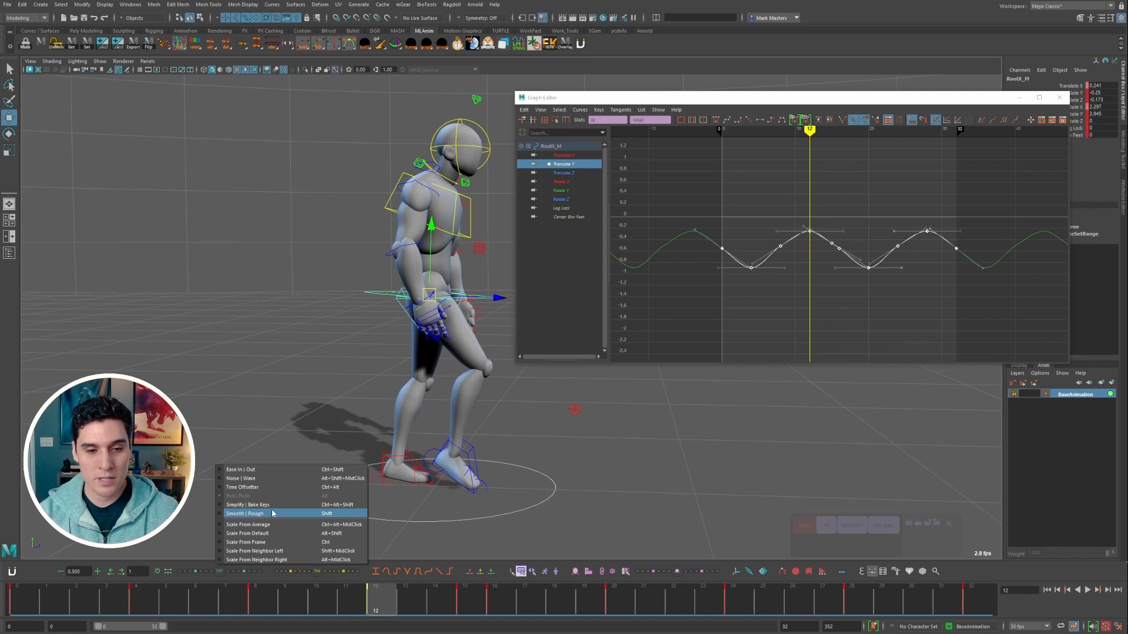
{"action": "mouse_move", "coordinate": [253, 471]}
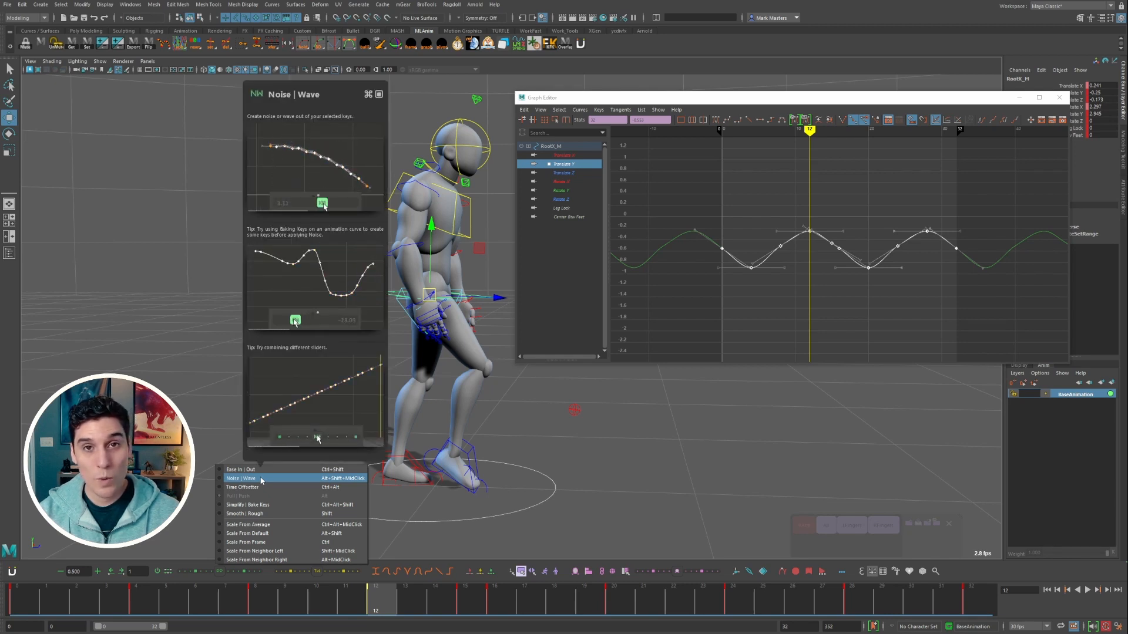
{"action": "left_click", "coordinate": [262, 480]}
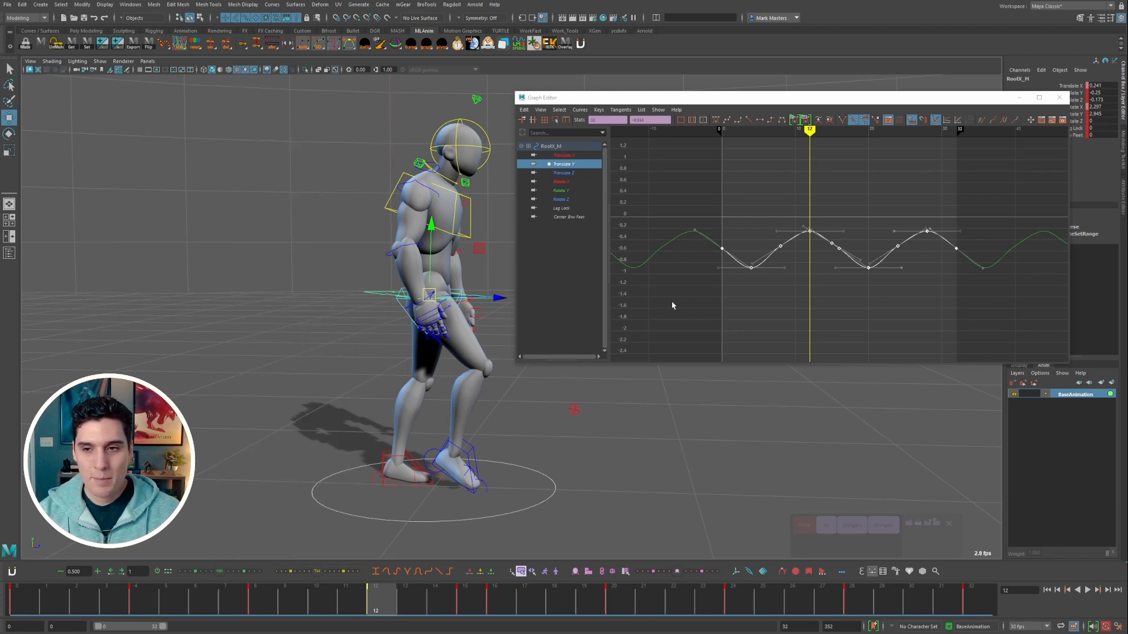
Step: Isolate the root control's Translate Y curve and delete every key between its first and last keys
{"action": "left_click", "coordinate": [823, 322]}
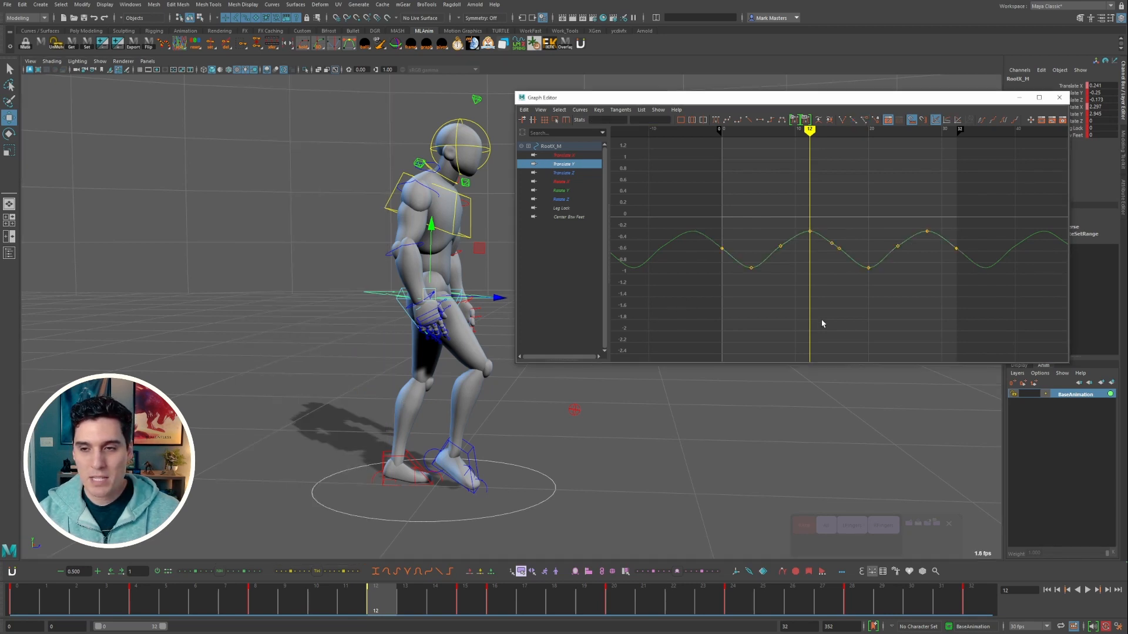
{"action": "left_click", "coordinate": [494, 327]}
{"action": "left_click", "coordinate": [366, 290]}
{"action": "left_click", "coordinate": [574, 164]}
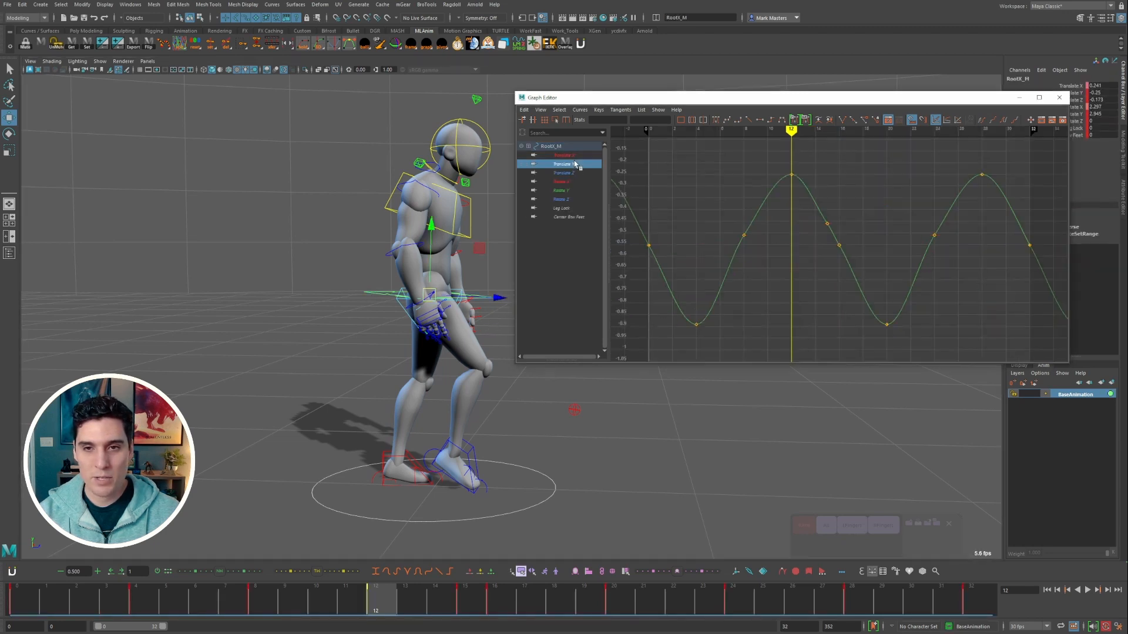
{"action": "scroll", "coordinate": [840, 243], "scroll_direction": "down", "scroll_amount": 3}
{"action": "scroll", "coordinate": [852, 244], "scroll_direction": "up", "scroll_amount": 2}
{"action": "scroll", "coordinate": [895, 222], "scroll_direction": "down", "scroll_amount": 2}
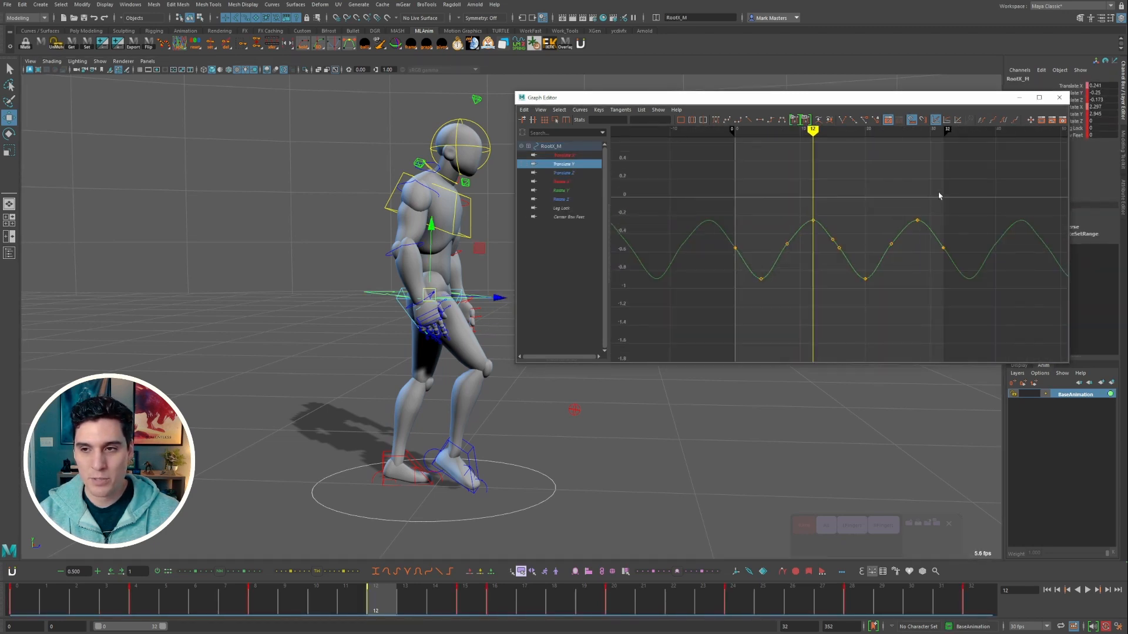
{"action": "left_click_drag", "start_coordinate": [879, 237], "coordinate": [759, 298]}
{"action": "key", "text": "Delete"}
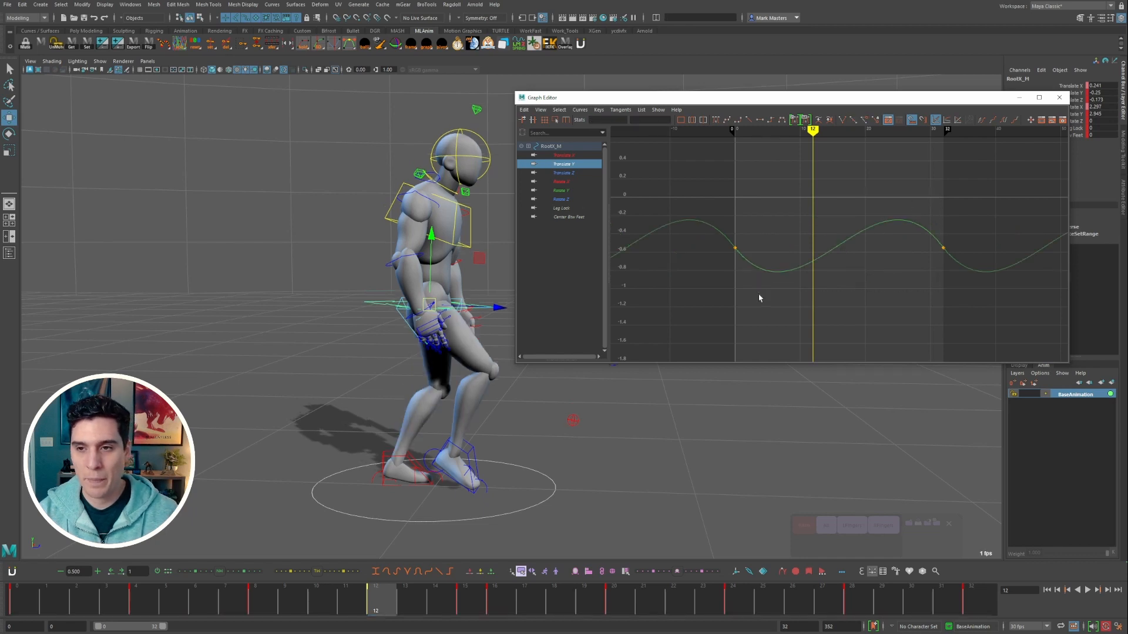
Step: Flatten the tangents of the root's Translate Y curve at its first and last keys and scrub to frame 4
{"action": "left_click", "coordinate": [715, 120]}
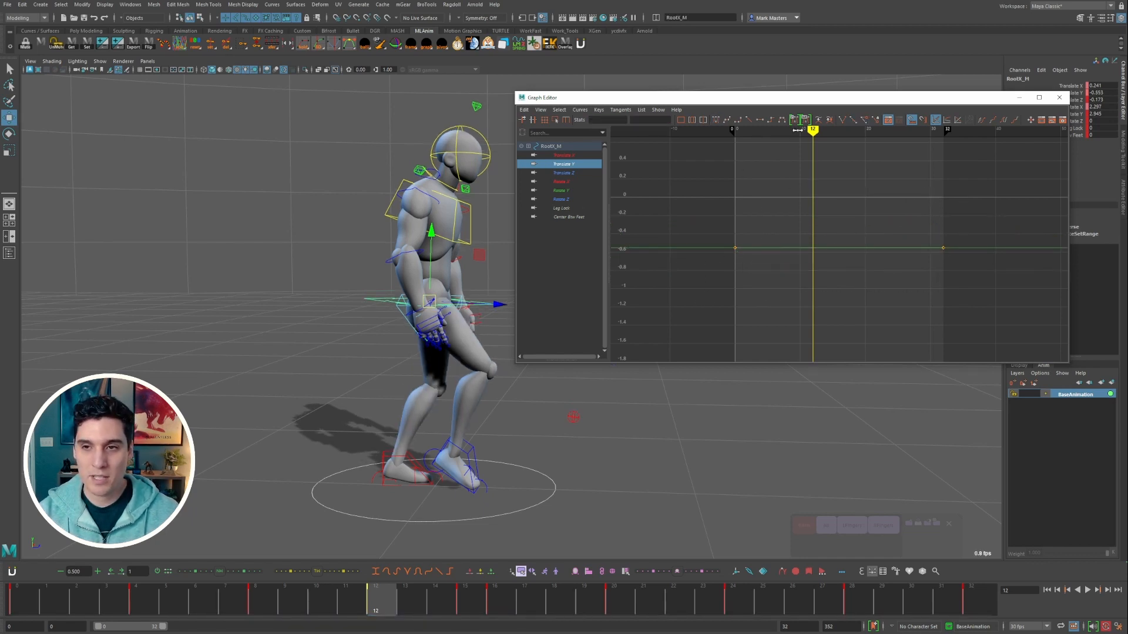
{"action": "left_click_drag", "start_coordinate": [799, 129], "coordinate": [741, 129]}
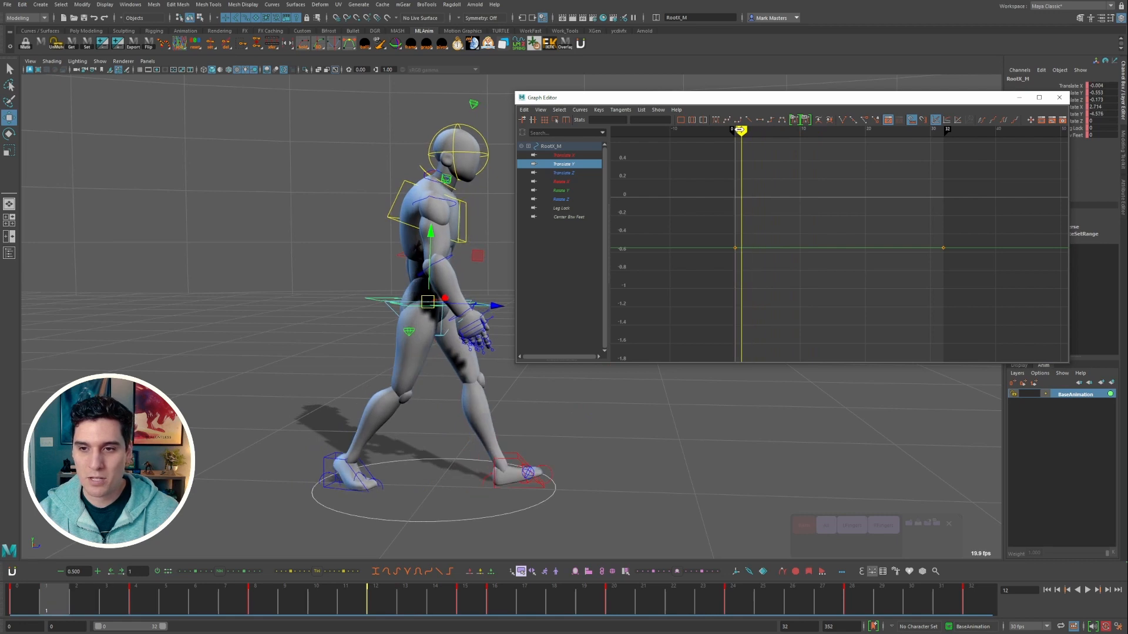
{"action": "right_click", "coordinate": [788, 269]}
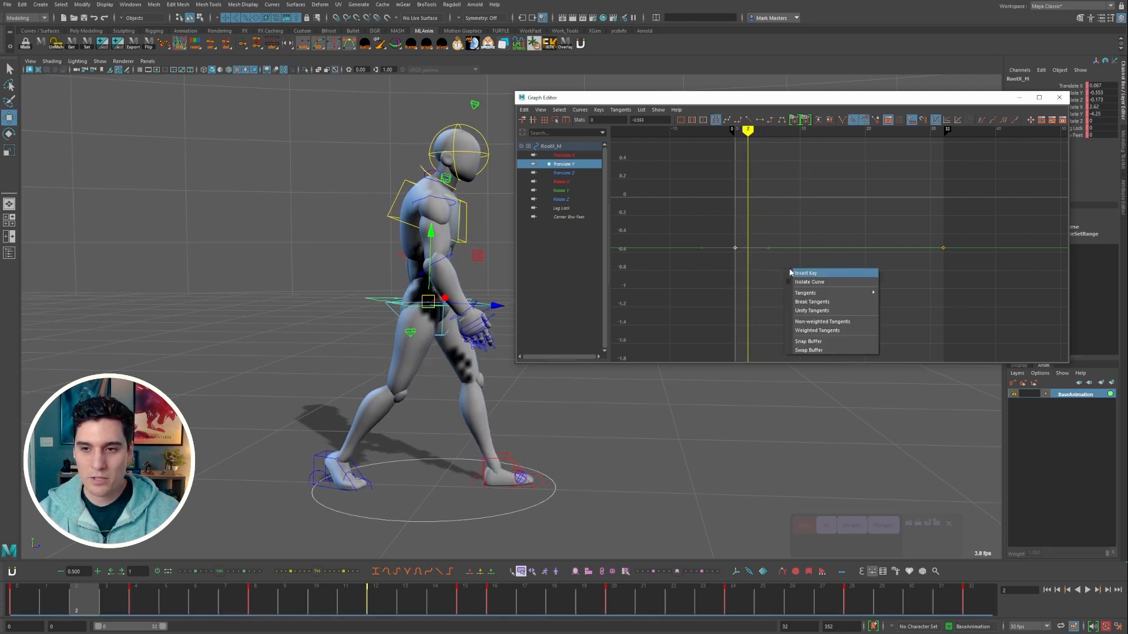
{"action": "left_click", "coordinate": [773, 204]}
{"action": "left_click_drag", "start_coordinate": [742, 130], "coordinate": [765, 133]}
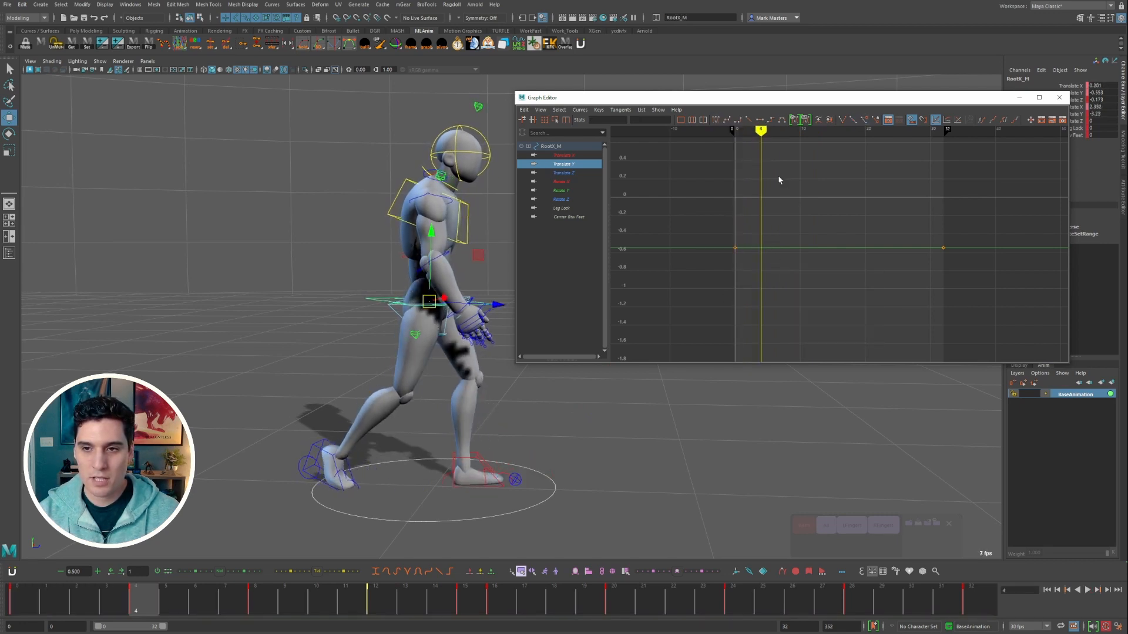
Step: Set keys on the root control at frames 3, 6, 10, 13, 16, 19, 22, 25, 28 and 30, then step back to frame 22
{"action": "key", "text": "alt+comma"}
{"action": "key", "text": "alt+comma"}
{"action": "key", "text": "s"}
{"action": "key", "text": "alt+period"}
{"action": "key", "text": "alt+period"}
{"action": "key", "text": "alt+period"}
{"action": "key", "text": "s"}
{"action": "key", "text": "alt+period"}
{"action": "key", "text": "alt+period"}
{"action": "key", "text": "alt+period"}
{"action": "key", "text": "alt+period"}
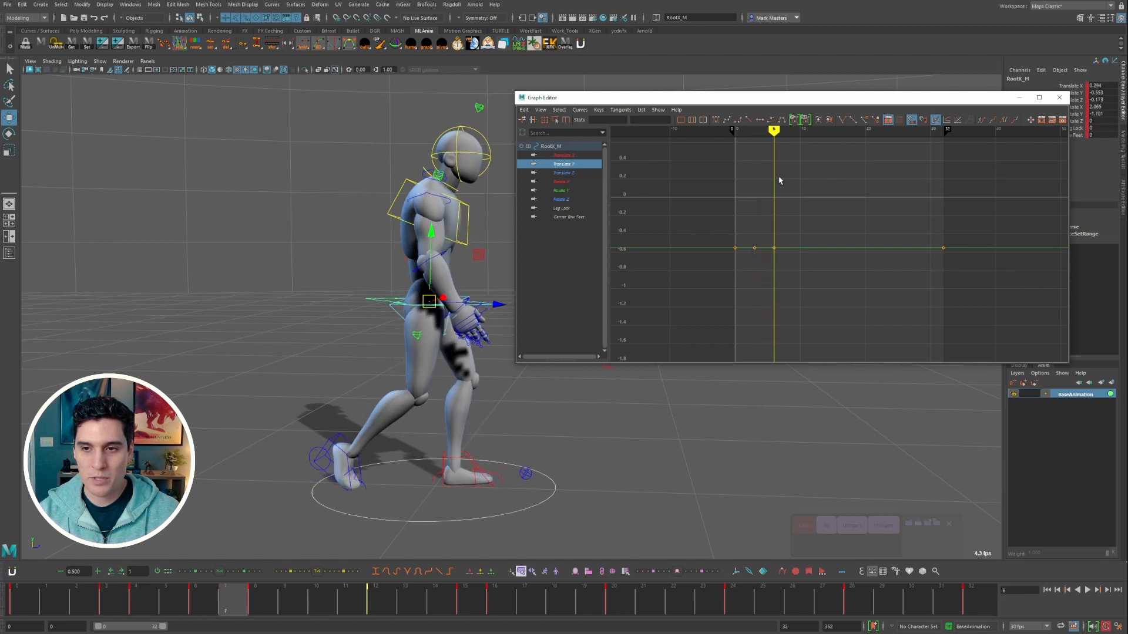
{"action": "key", "text": "s"}
{"action": "key", "text": "alt+period"}
{"action": "key", "text": "alt+period"}
{"action": "key", "text": "alt+period"}
{"action": "key", "text": "s"}
{"action": "key", "text": "alt+period"}
{"action": "key", "text": "alt+period"}
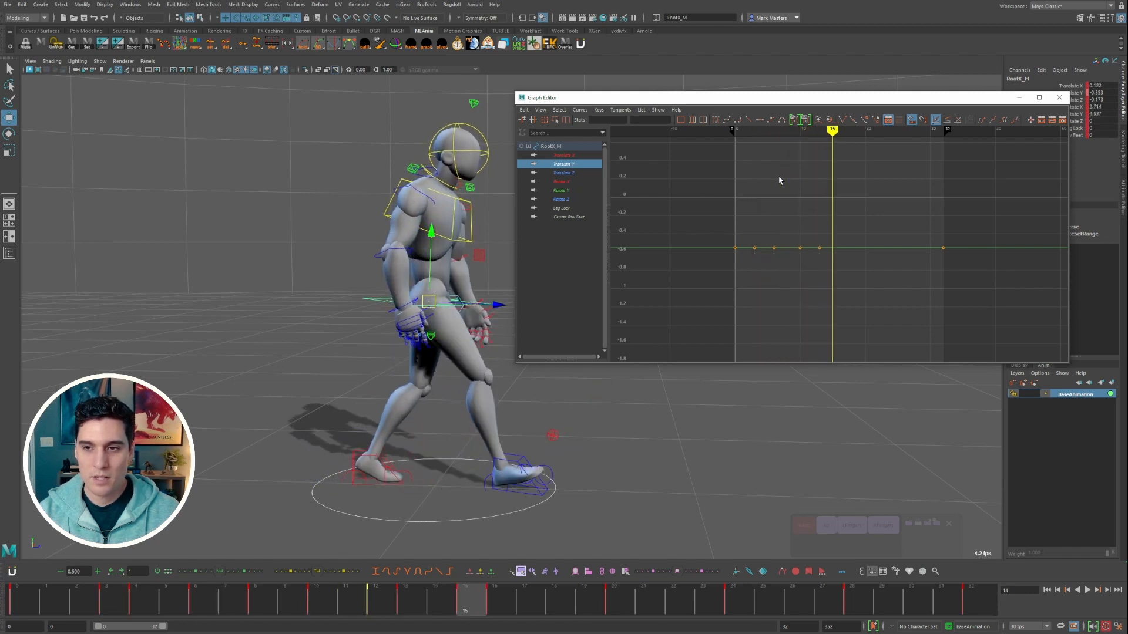
{"action": "key", "text": "alt+period"}
{"action": "key", "text": "s"}
{"action": "key", "text": "alt+period"}
{"action": "key", "text": "alt+period"}
{"action": "key", "text": "alt+period"}
{"action": "key", "text": "s"}
{"action": "key", "text": "alt+period"}
{"action": "key", "text": "alt+period"}
{"action": "key", "text": "alt+period"}
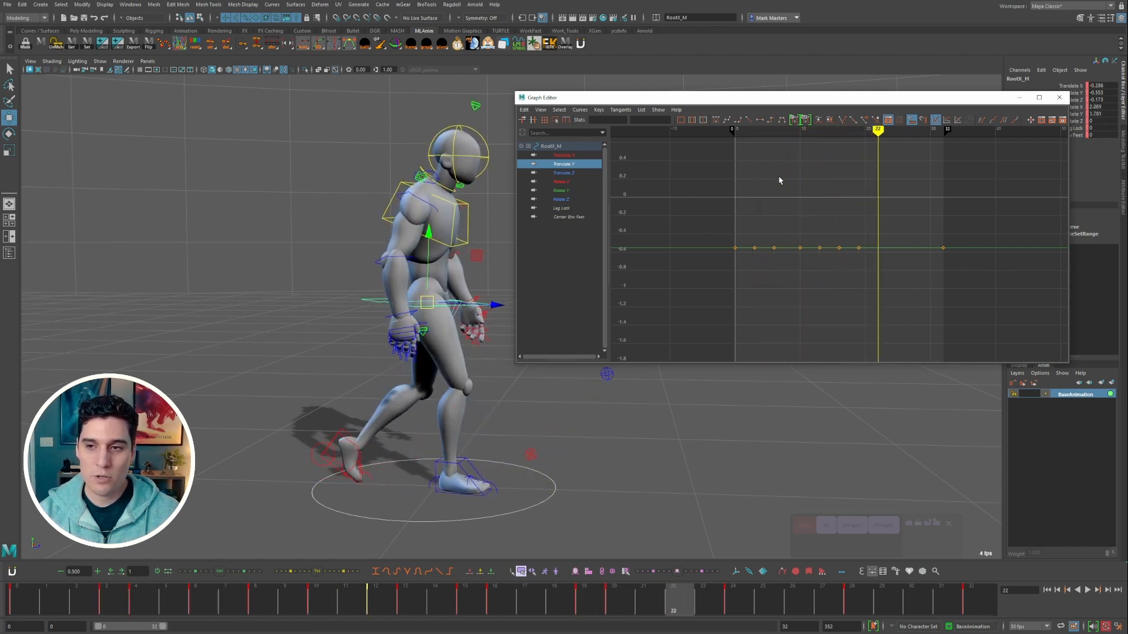
{"action": "key", "text": "s"}
{"action": "key", "text": "alt+period"}
{"action": "key", "text": "alt+period"}
{"action": "key", "text": "alt+period"}
{"action": "key", "text": "s"}
{"action": "key", "text": "alt+period"}
{"action": "key", "text": "alt+period"}
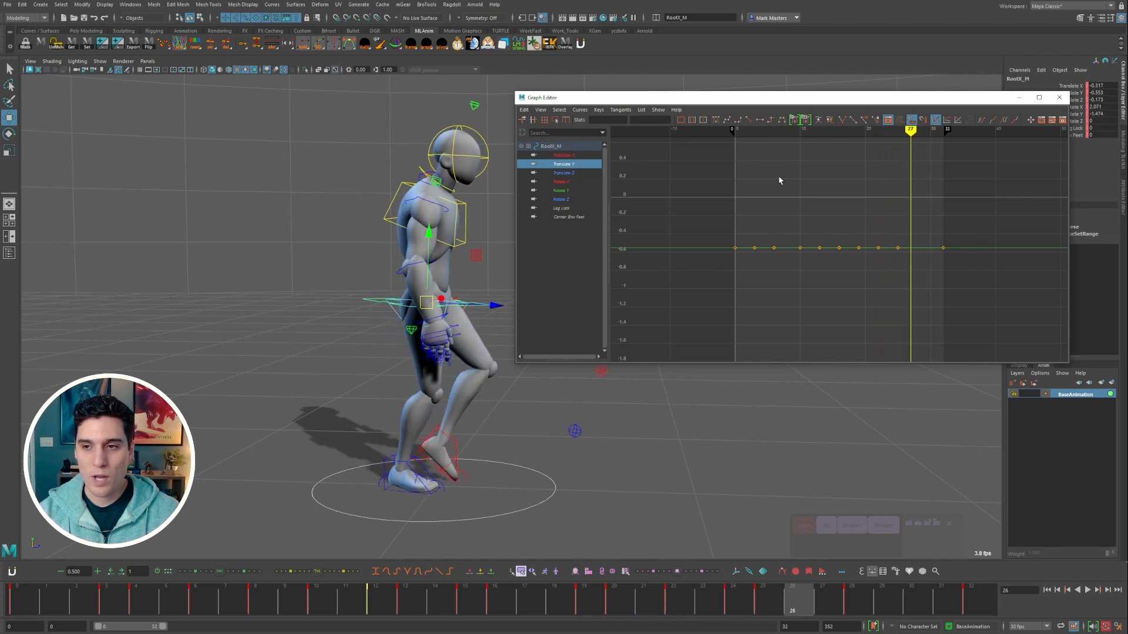
{"action": "key", "text": "alt+period"}
{"action": "key", "text": "s"}
{"action": "key", "text": "alt+period"}
{"action": "key", "text": "alt+period"}
{"action": "key", "text": "s"}
{"action": "key", "text": "comma"}
{"action": "key", "text": "comma"}
{"action": "key", "text": "comma"}
{"action": "key", "text": "comma"}
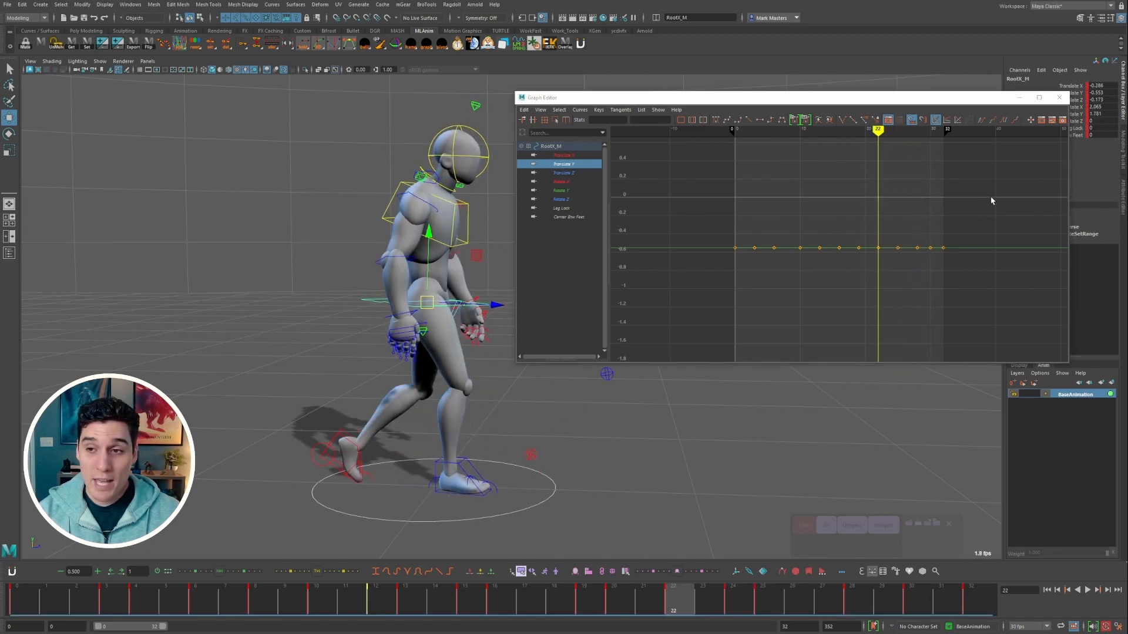
Step: Select all of the Translate Y keys and try both the wave and noise directions of the Noise | Wave slider
{"action": "left_click_drag", "start_coordinate": [991, 199], "coordinate": [701, 303]}
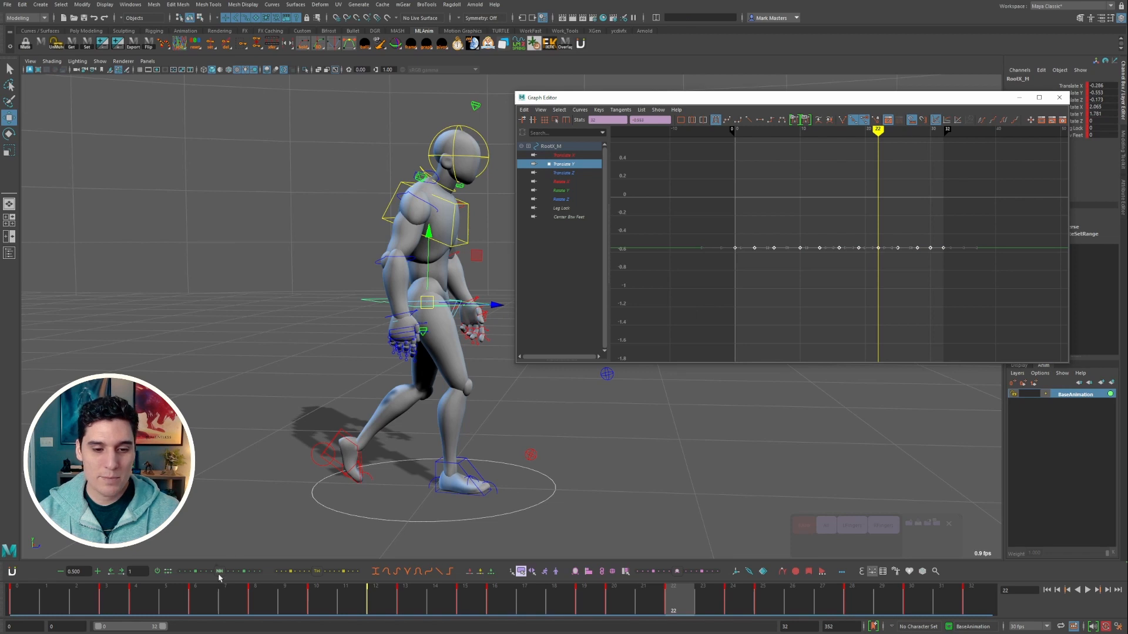
{"action": "left_click", "coordinate": [244, 572]}
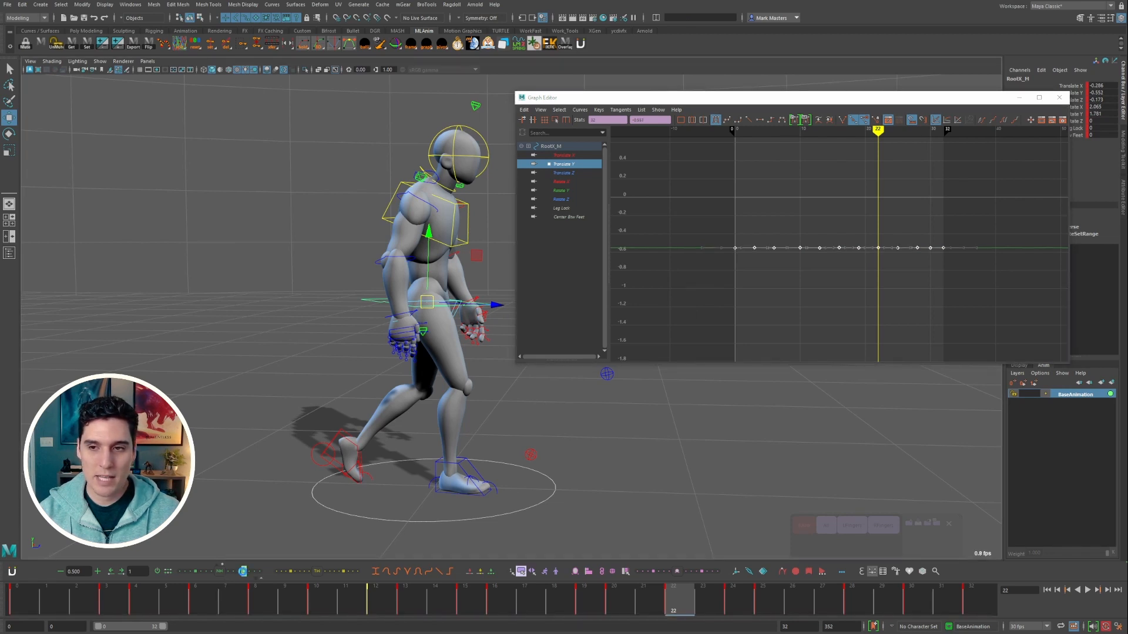
{"action": "left_click_drag", "start_coordinate": [242, 572], "coordinate": [242, 573]}
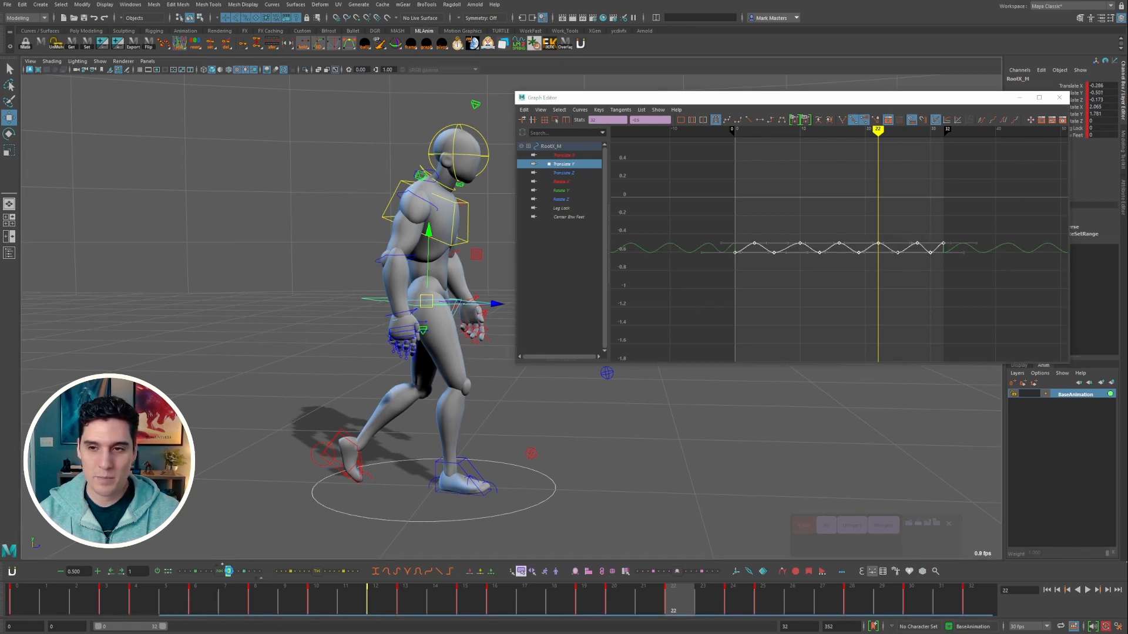
{"action": "left_click", "coordinate": [229, 571]}
{"action": "left_click", "coordinate": [207, 573]}
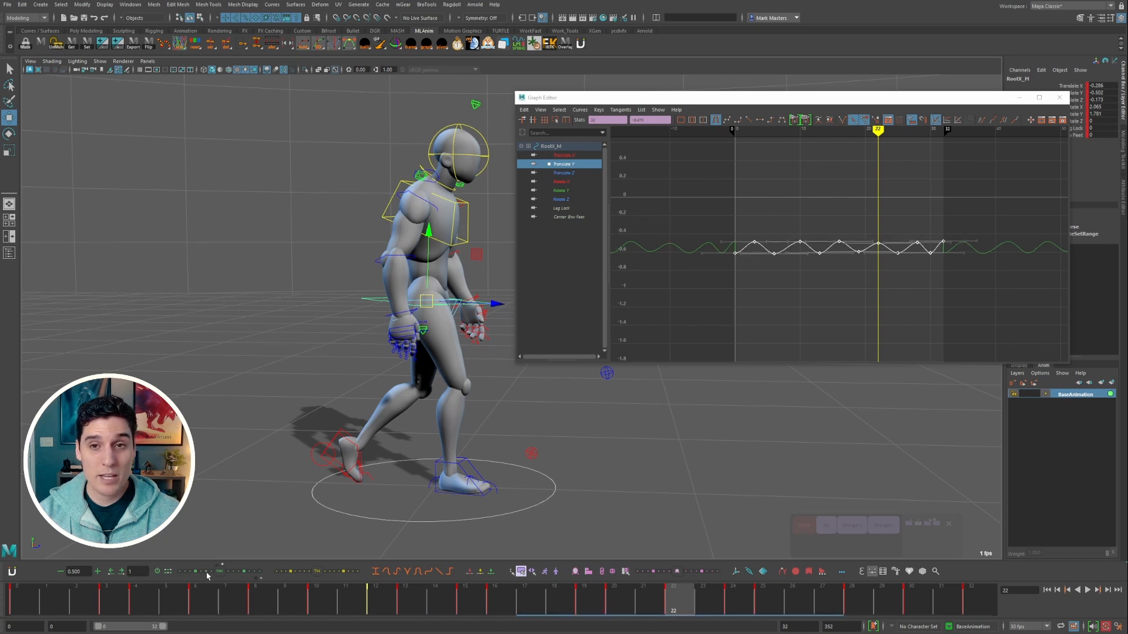
{"action": "mouse_move", "coordinate": [218, 571]}
{"action": "left_mouse_down"}
{"action": "mouse_move", "coordinate": [189, 571]}
{"action": "mouse_move", "coordinate": [219, 573]}
{"action": "mouse_move", "coordinate": [201, 573]}
{"action": "left_mouse_up"}
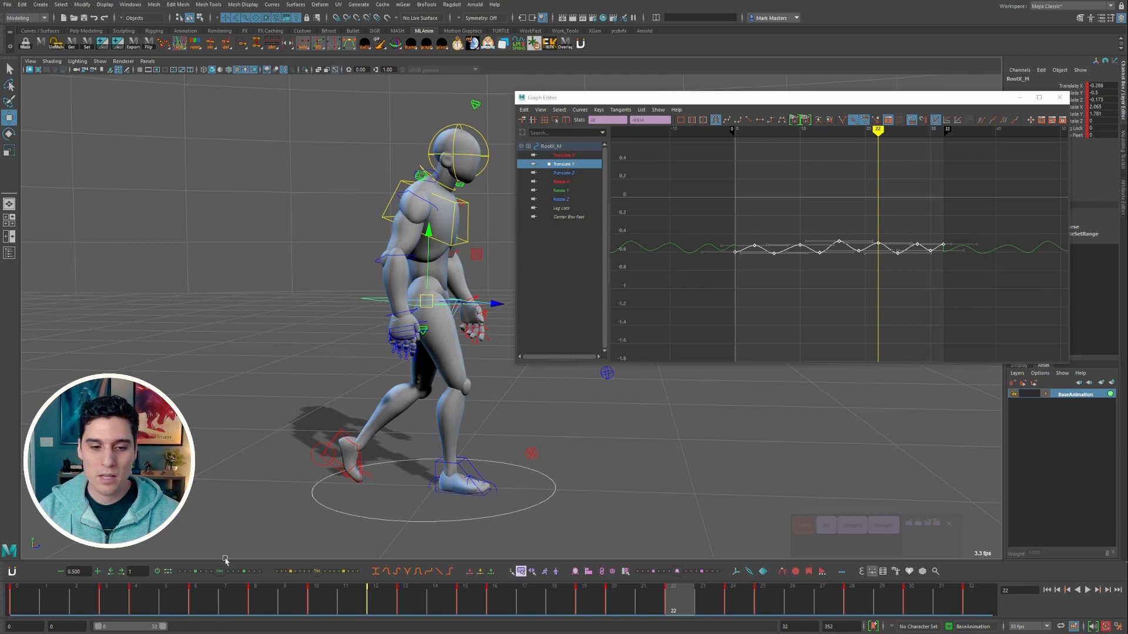
Step: Undo the noise, wave and added-key edits on the root's Translate Y curve and clear the selection
{"action": "key", "text": "ctrl+z"}
{"action": "key", "text": "ctrl+z"}
{"action": "key", "text": "ctrl+z"}
{"action": "key", "text": "ctrl+z"}
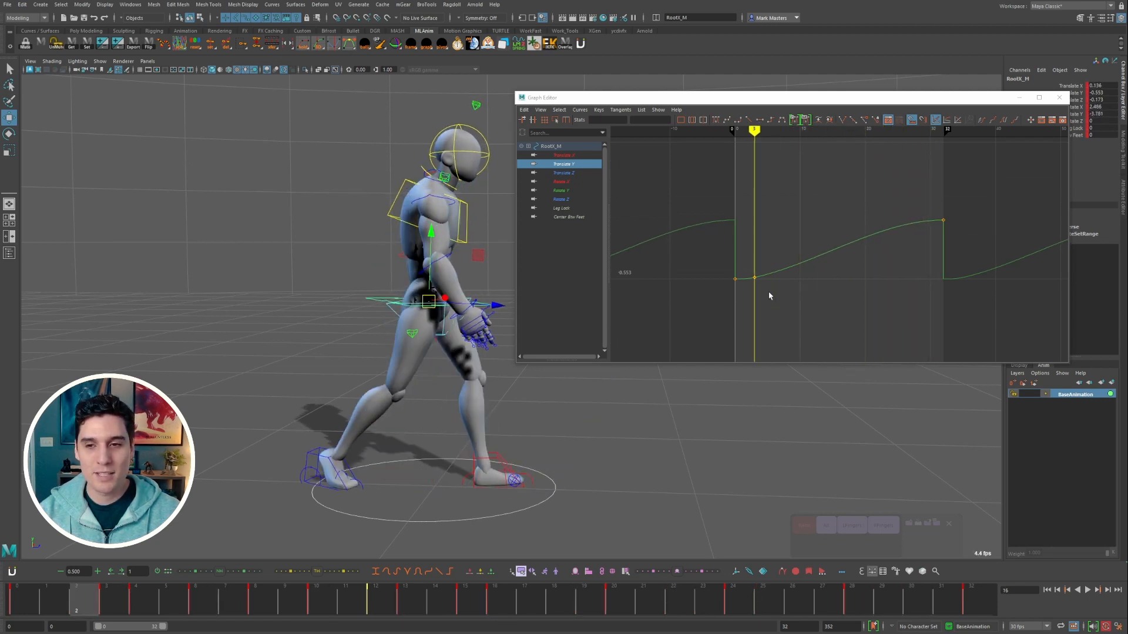
{"action": "left_click", "coordinate": [463, 409]}
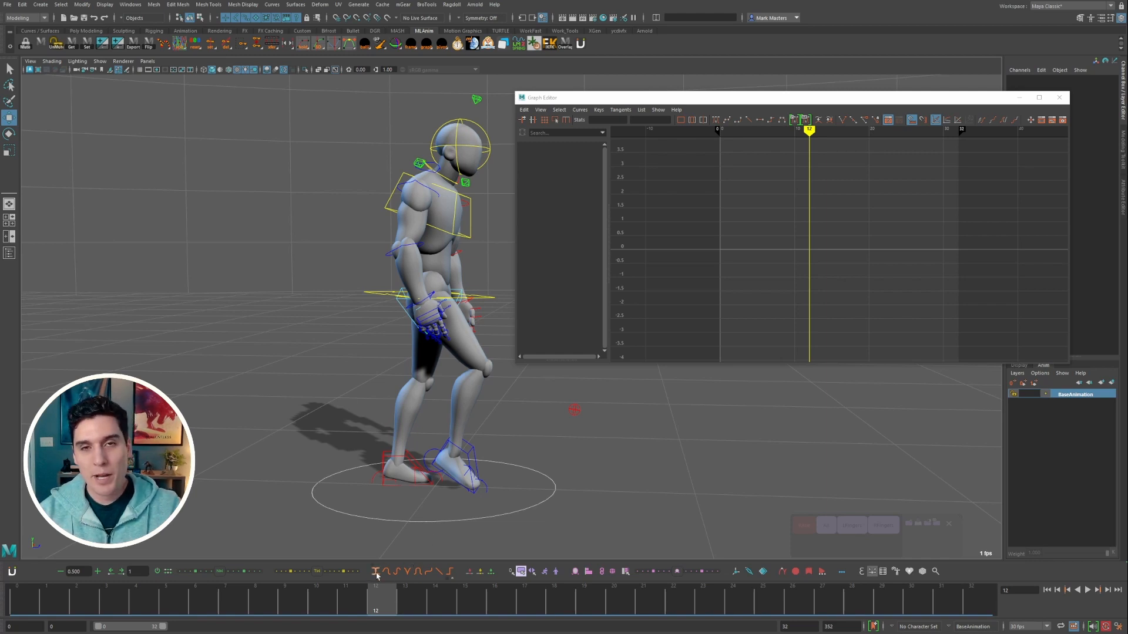
Step: Select the upper spine control and isolate its Rotate Z curve, with the cycle's repeats visible on both sides
{"action": "mouse_move", "coordinate": [385, 576]}
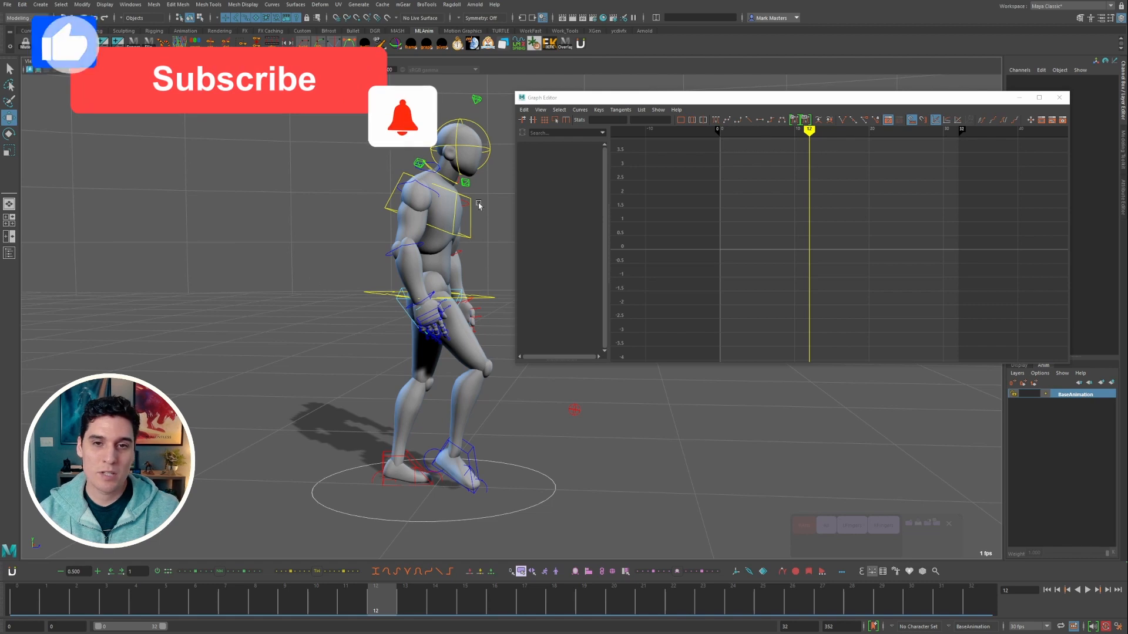
{"action": "left_click", "coordinate": [469, 238]}
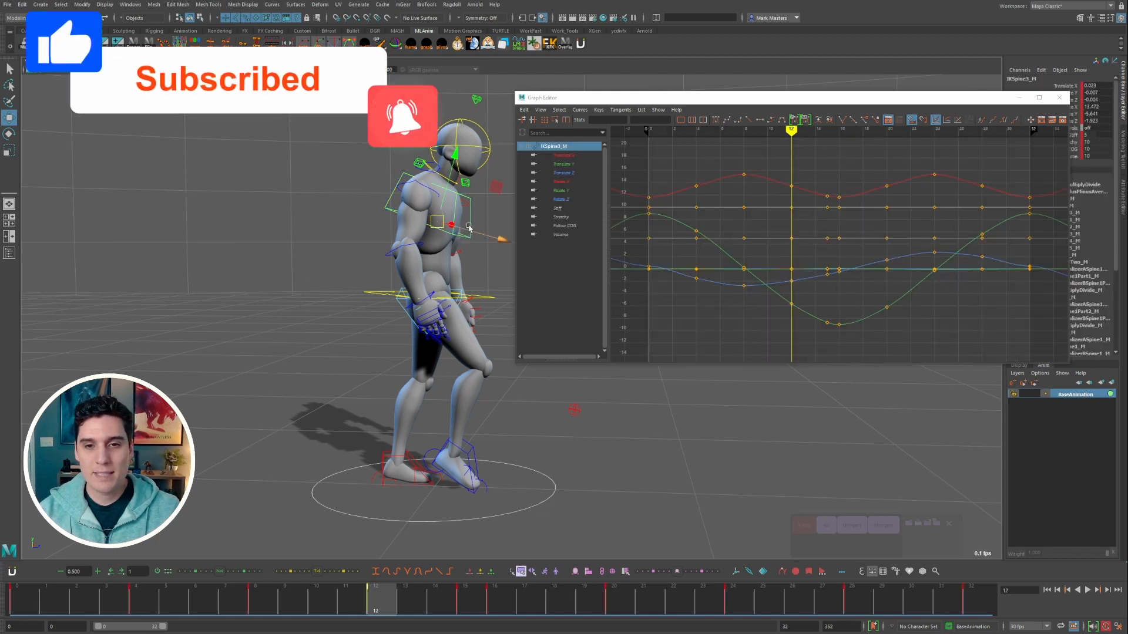
{"action": "left_click", "coordinate": [560, 199]}
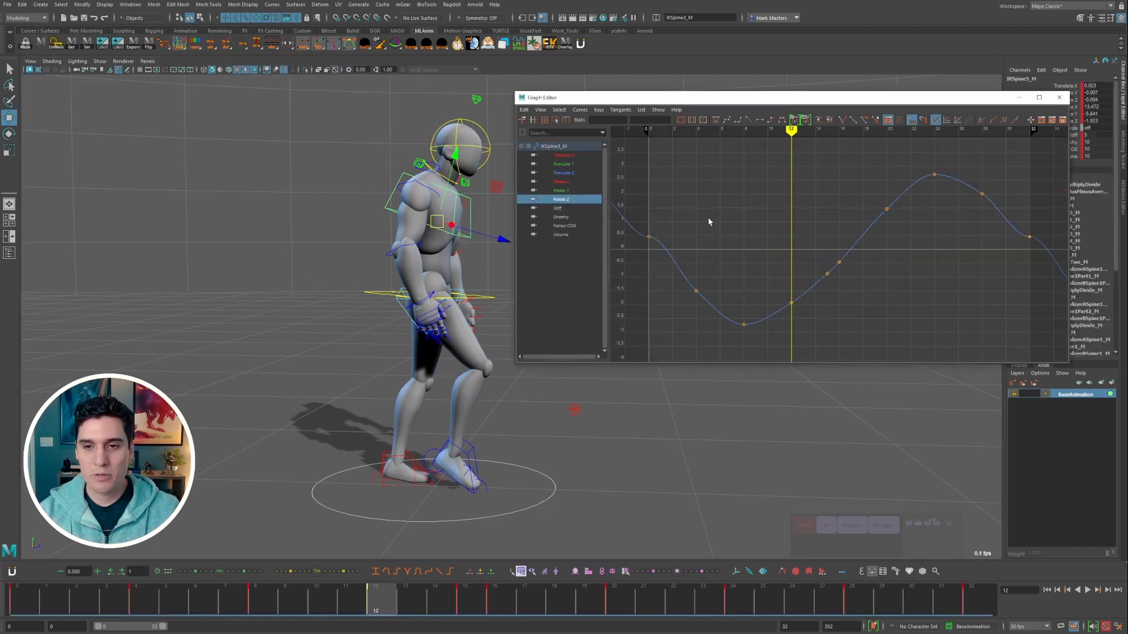
{"action": "right_click_drag", "start_coordinate": [796, 206], "coordinate": [830, 217], "text": "alt+shift"}
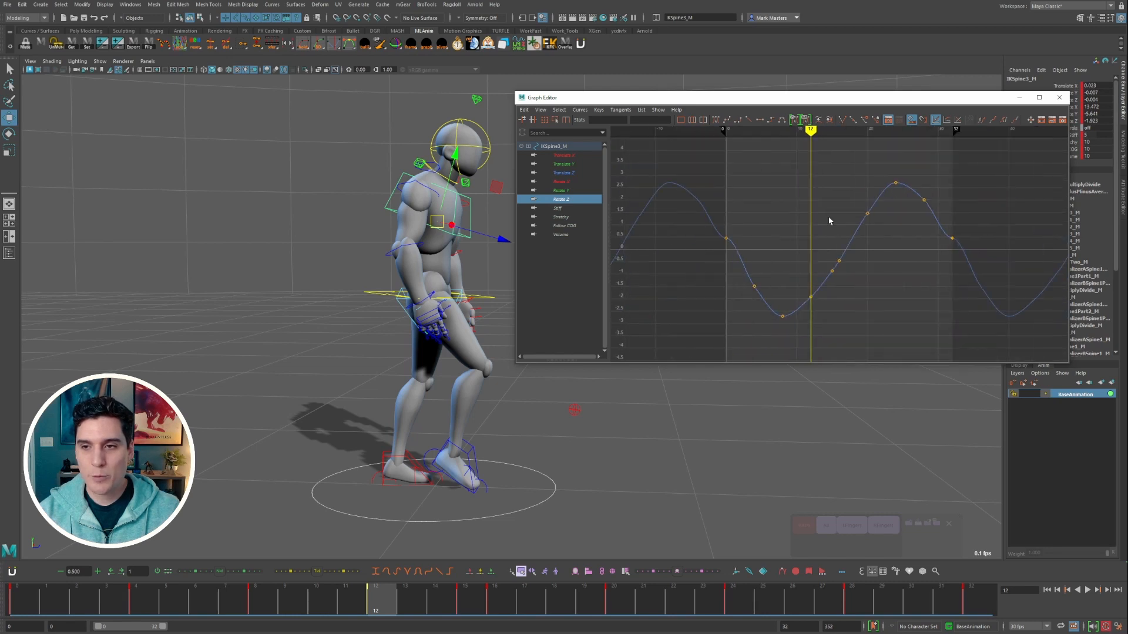
{"action": "middle_click_drag", "start_coordinate": [830, 211], "coordinate": [826, 212], "text": "alt"}
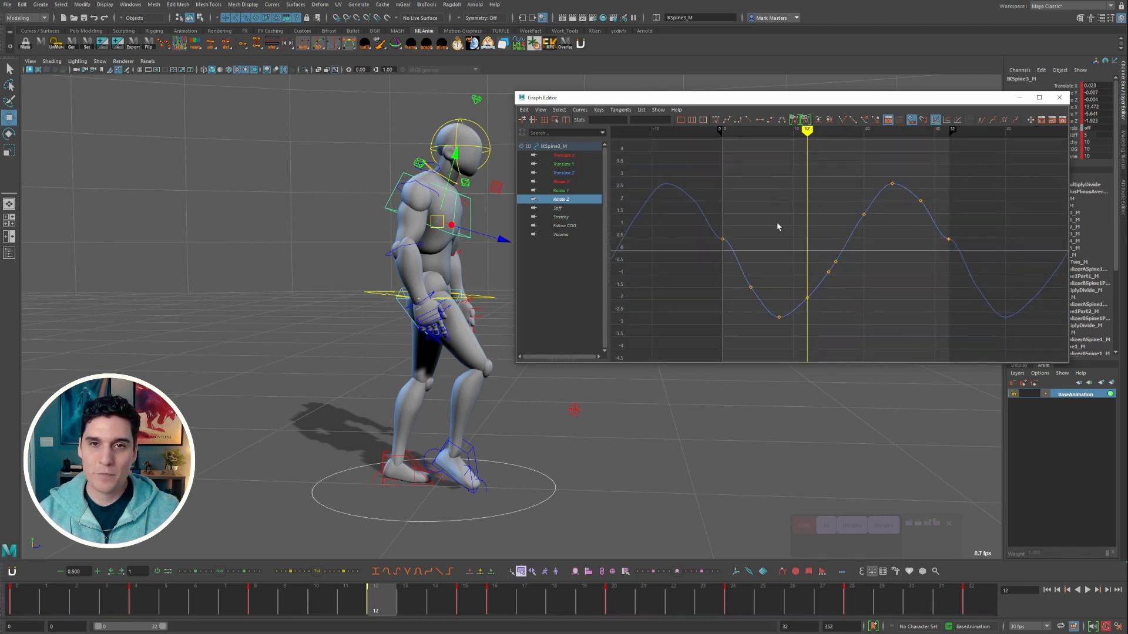
Step: Select the first and last keys of the Rotate Z curve and apply auto tangents to them
{"action": "left_click_drag", "start_coordinate": [759, 220], "coordinate": [712, 249]}
{"action": "left_click_drag", "start_coordinate": [963, 223], "coordinate": [934, 246], "text": "shift"}
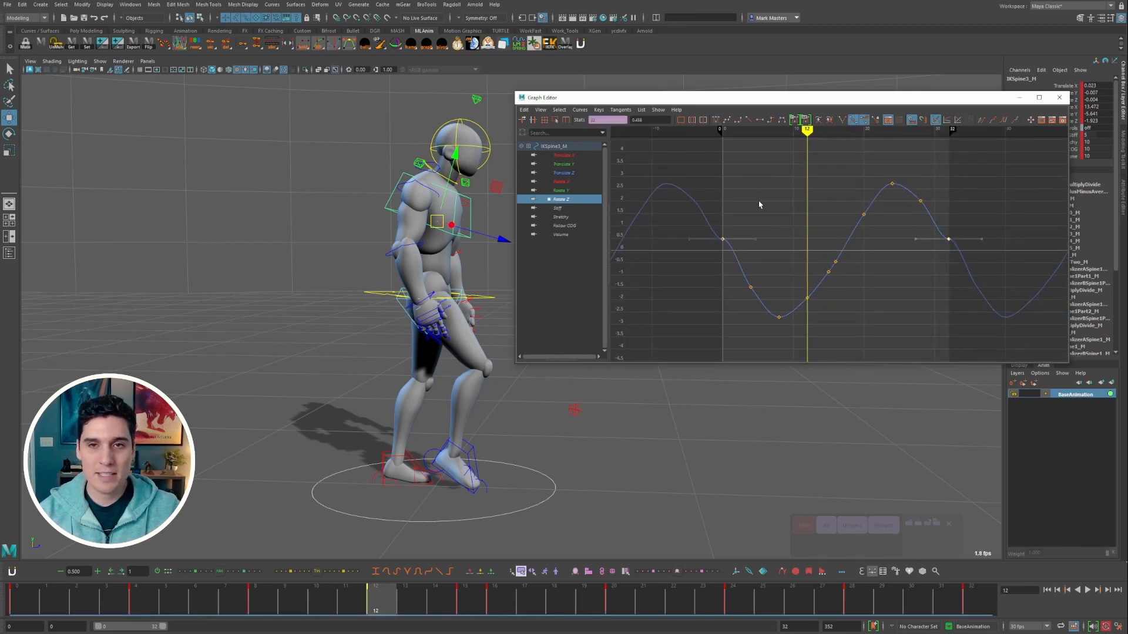
{"action": "left_click", "coordinate": [717, 119]}
Step: Examine the tangents of the Rotate Z curve's first and last keys where the cycle connects
{"action": "left_click_drag", "start_coordinate": [782, 209], "coordinate": [709, 258]}
{"action": "key", "text": "a"}
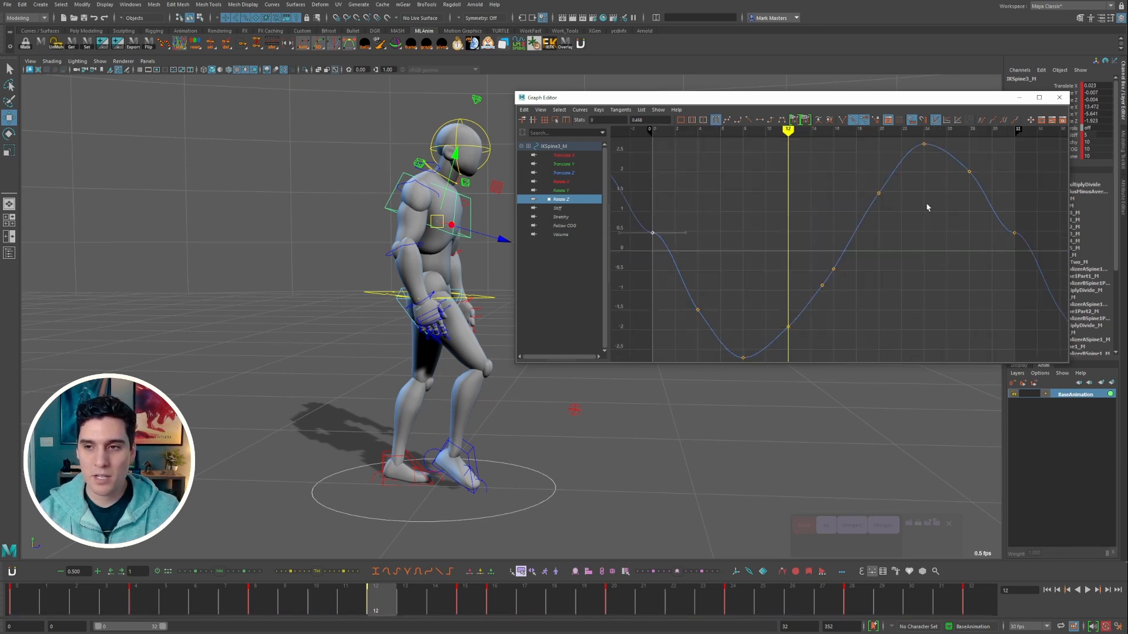
{"action": "scroll", "coordinate": [899, 235], "scroll_direction": "down", "scroll_amount": 3}
{"action": "left_click_drag", "start_coordinate": [919, 225], "coordinate": [984, 264]}
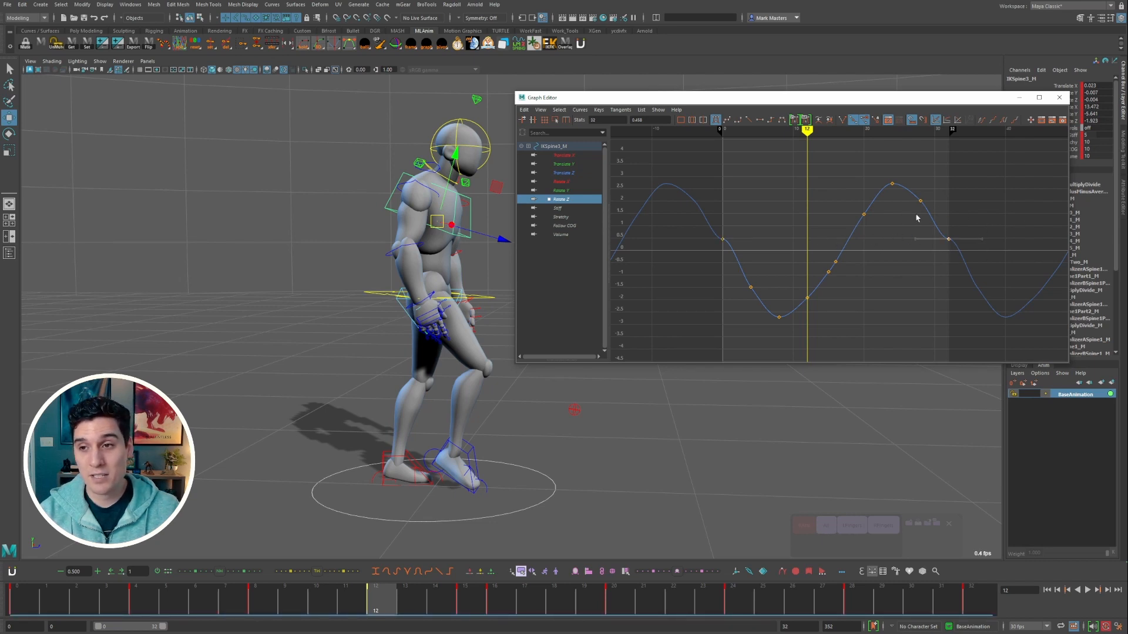
{"action": "scroll", "coordinate": [807, 231], "scroll_direction": "up", "scroll_amount": 3}
{"action": "middle_click_drag", "start_coordinate": [795, 229], "coordinate": [840, 230], "text": "alt"}
{"action": "right_click_drag", "start_coordinate": [836, 230], "coordinate": [836, 227], "text": "alt+shift"}
{"action": "middle_click_drag", "start_coordinate": [1017, 240], "coordinate": [937, 239], "text": "alt"}
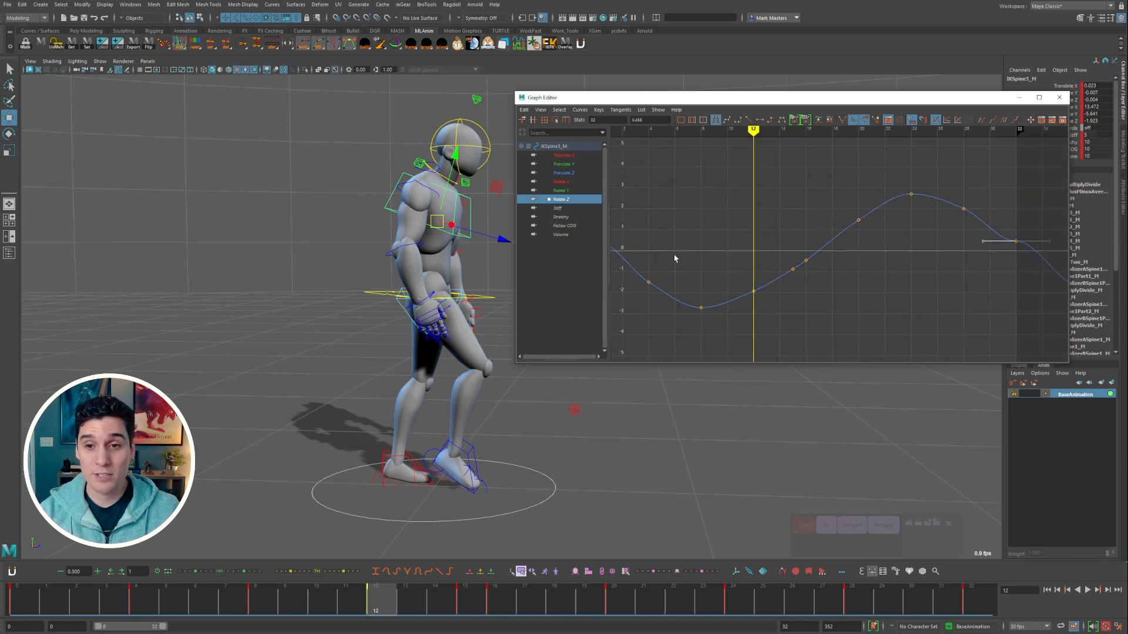
{"action": "scroll", "coordinate": [798, 249], "scroll_direction": "down", "scroll_amount": 3}
{"action": "right_click_drag", "start_coordinate": [797, 248], "coordinate": [808, 222], "text": "alt+shift"}
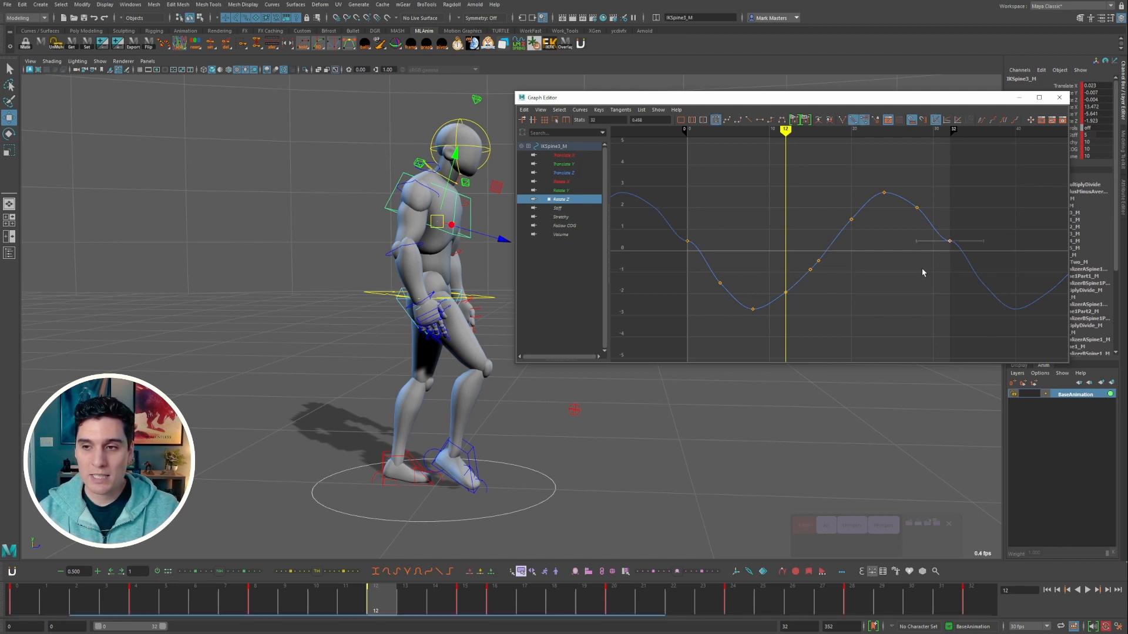
Step: Select the first and last Rotate Z keys and apply Polished Tangent to connect the cycle smoothly
{"action": "left_click_drag", "start_coordinate": [751, 205], "coordinate": [673, 261], "text": "shift"}
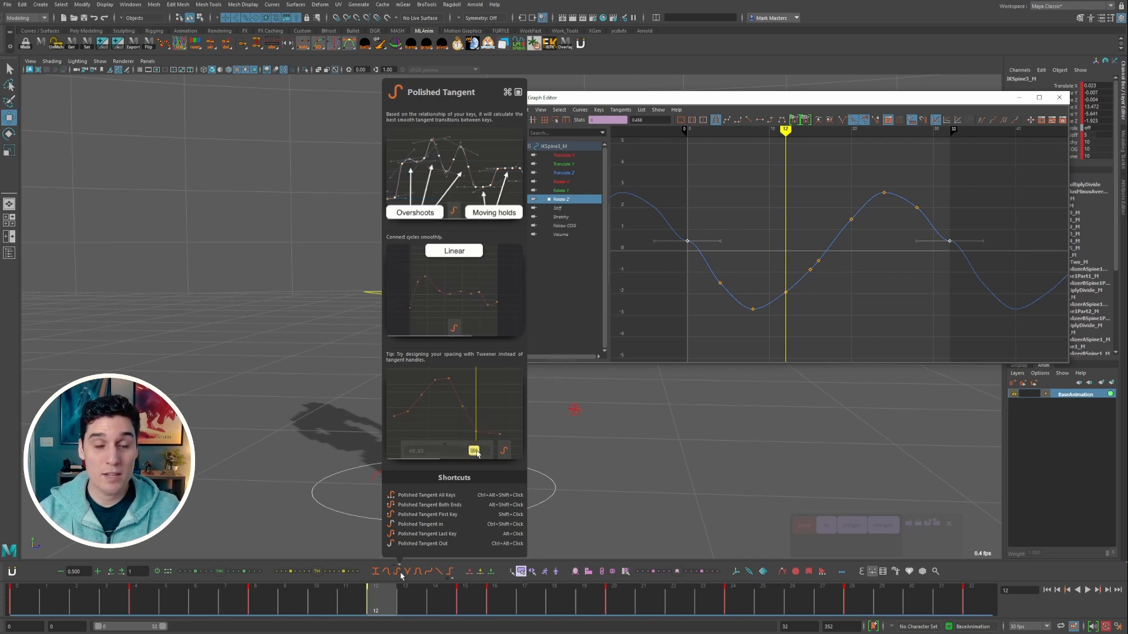
{"action": "left_click", "coordinate": [874, 322]}
{"action": "left_click_drag", "start_coordinate": [979, 231], "coordinate": [914, 268]}
{"action": "left_click", "coordinate": [687, 241], "text": "shift"}
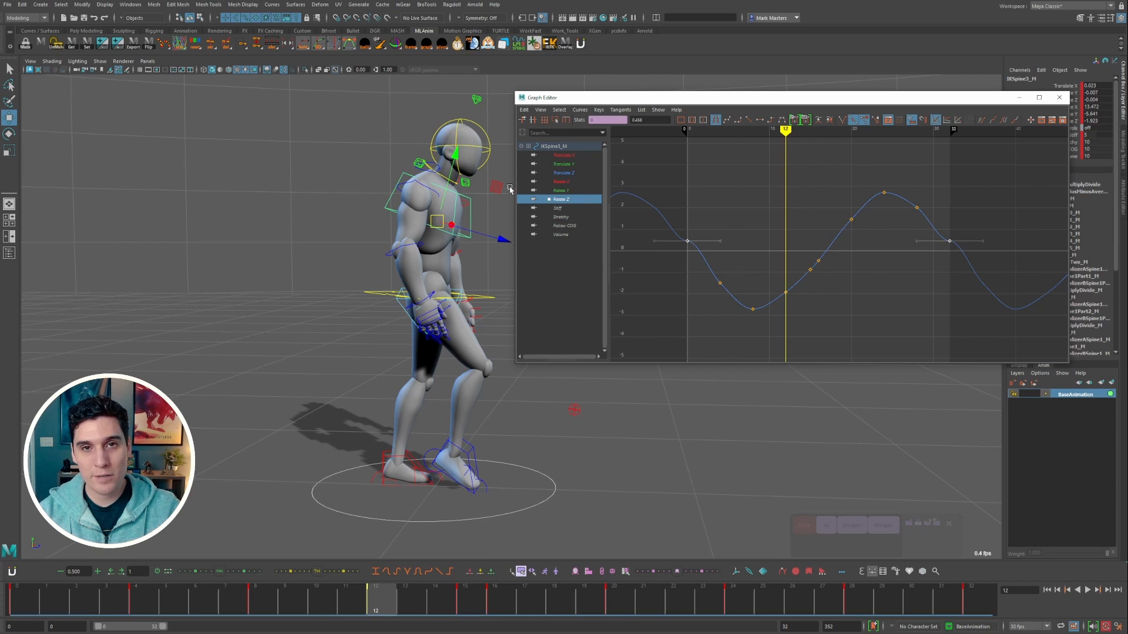
{"action": "left_click", "coordinate": [396, 572]}
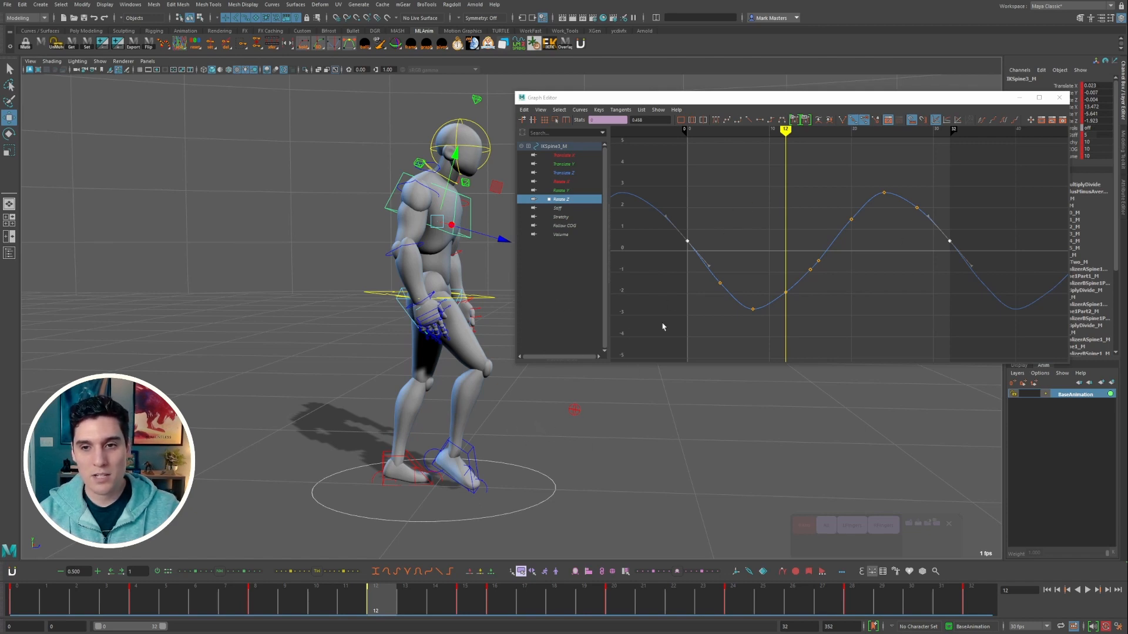
Step: Deselect the spine control and close the Graph Editor
{"action": "mouse_move", "coordinate": [377, 572]}
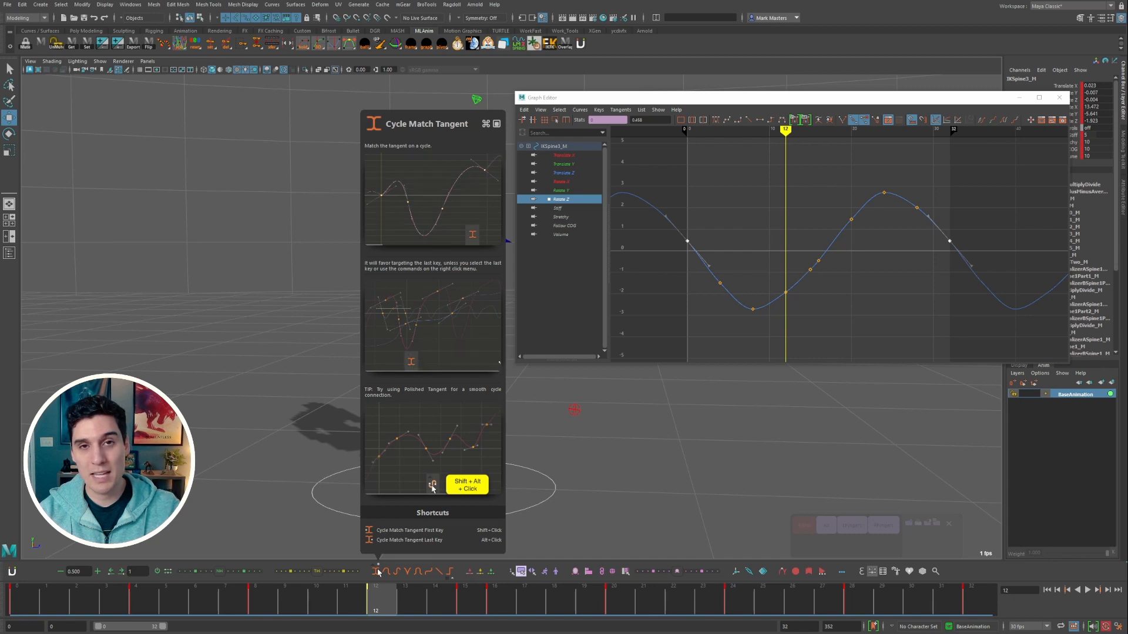
{"action": "left_click", "coordinate": [722, 409]}
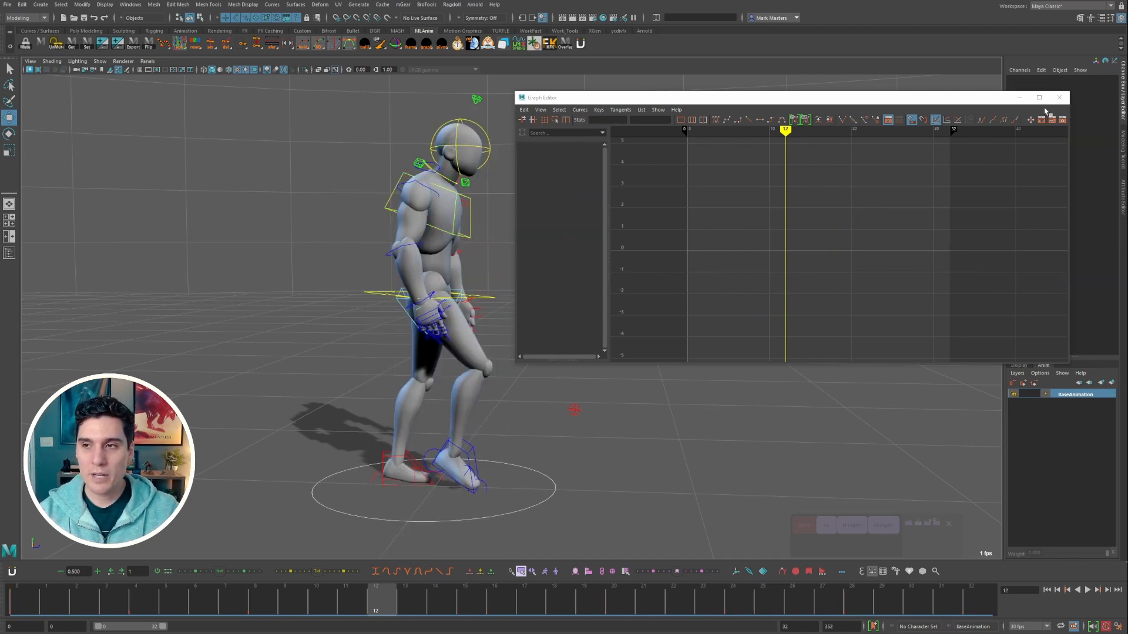
{"action": "left_click", "coordinate": [1059, 97]}
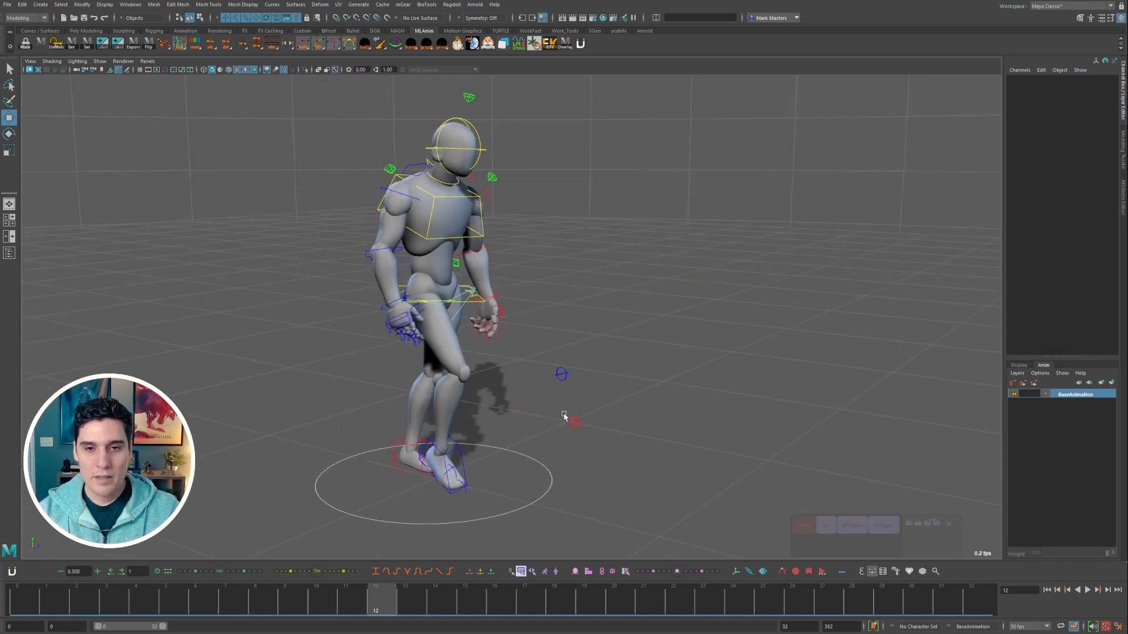
Step: Select every rig control with the All selection set, go to frame 0 and face the character from the front
{"action": "left_click", "coordinate": [826, 525]}
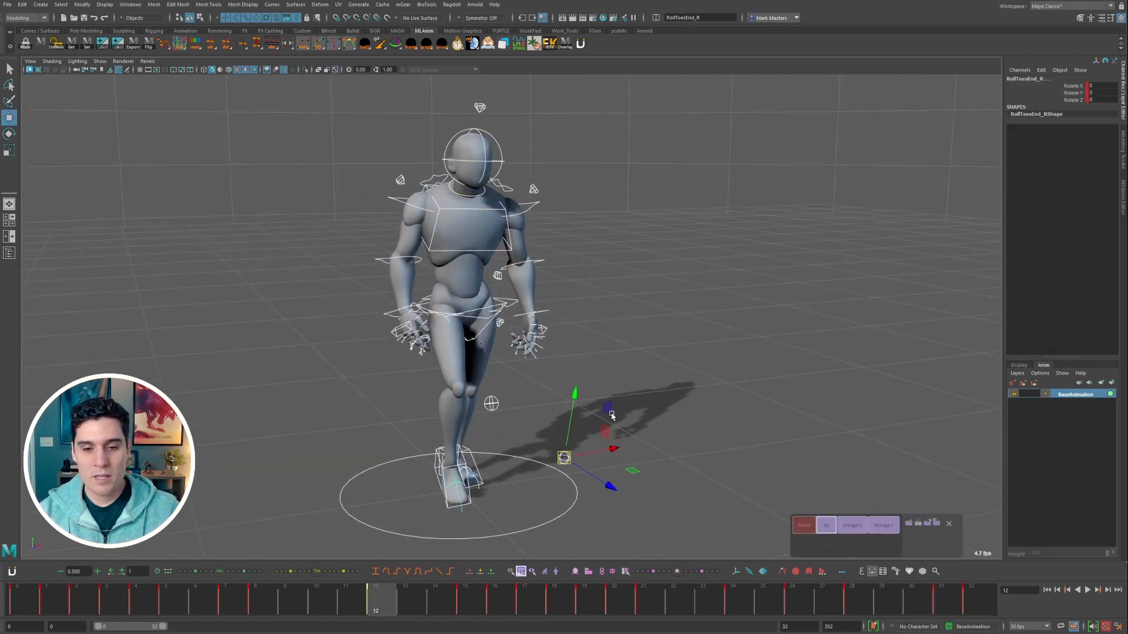
{"action": "left_click", "coordinate": [23, 601]}
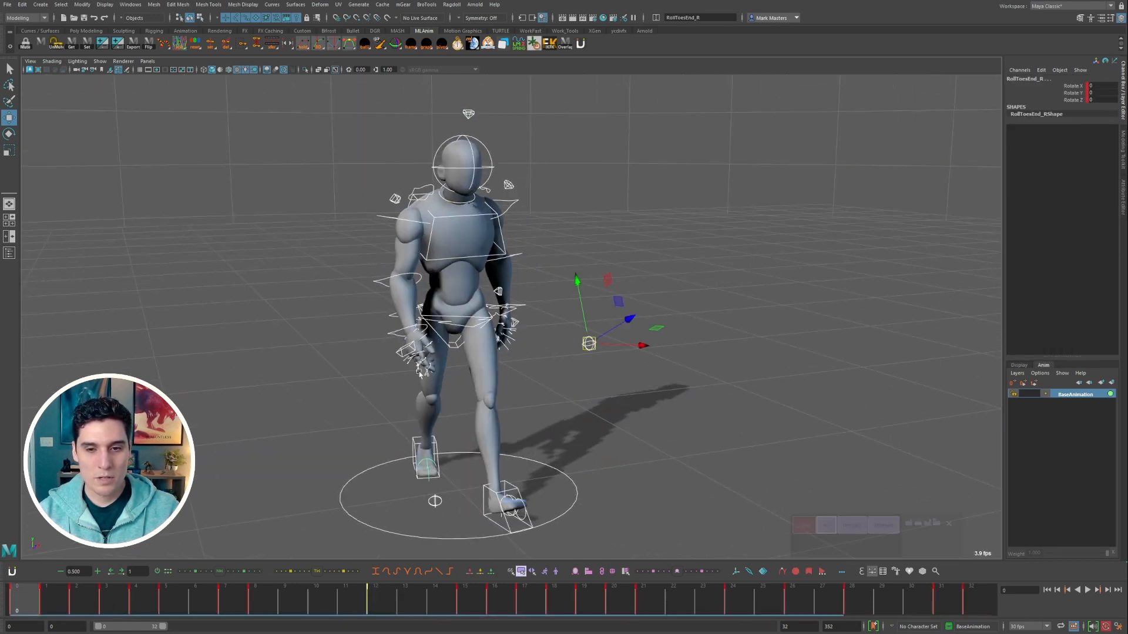
{"action": "left_click_drag", "start_coordinate": [419, 373], "coordinate": [494, 358], "text": "alt"}
{"action": "middle_click_drag", "start_coordinate": [494, 358], "coordinate": [501, 376], "text": "alt"}
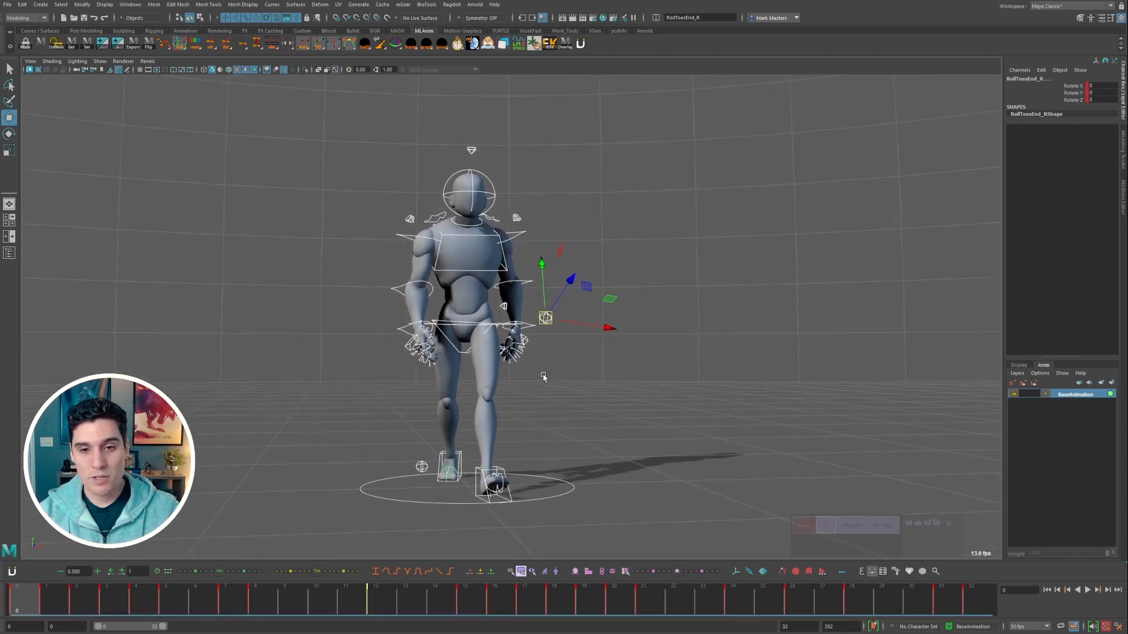
Step: Mirror the full-body walk pose at frame 0 and inspect it from the front
{"action": "left_click_drag", "start_coordinate": [545, 374], "coordinate": [593, 407], "text": "alt"}
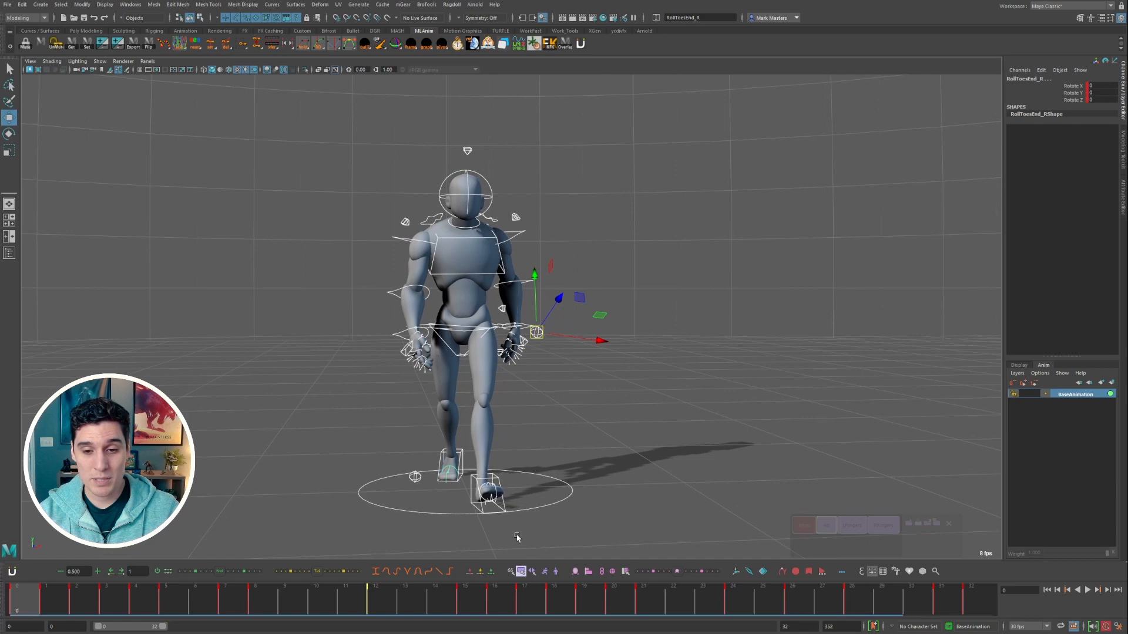
{"action": "left_click", "coordinate": [577, 571]}
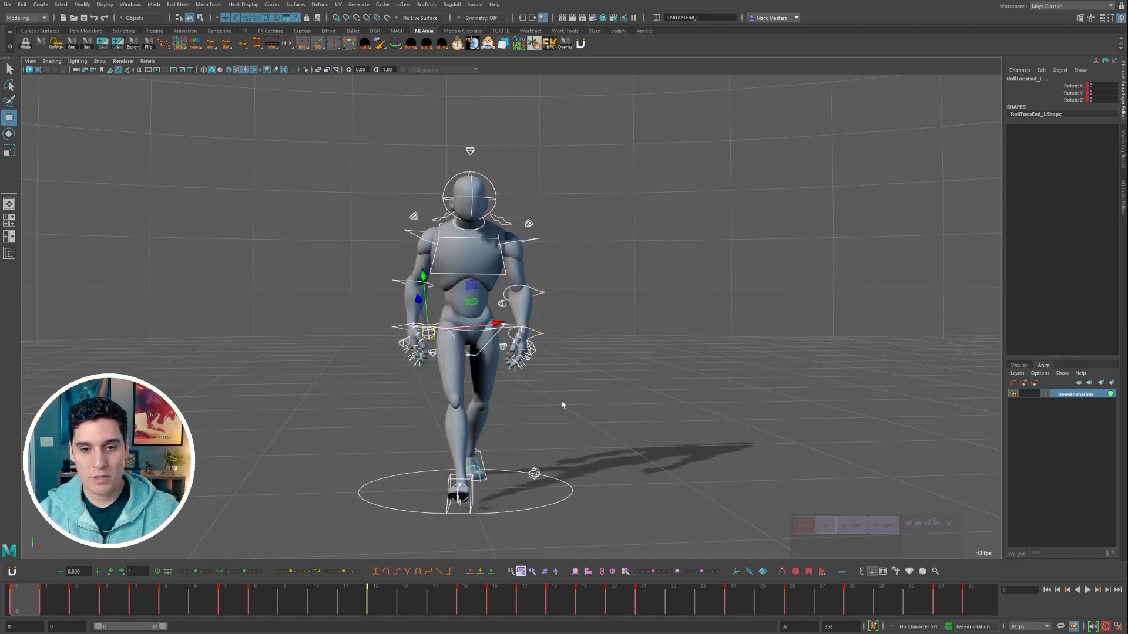
{"action": "left_click_drag", "start_coordinate": [598, 354], "coordinate": [629, 420], "text": "alt"}
{"action": "left_click_drag", "start_coordinate": [574, 459], "coordinate": [612, 430], "text": "alt"}
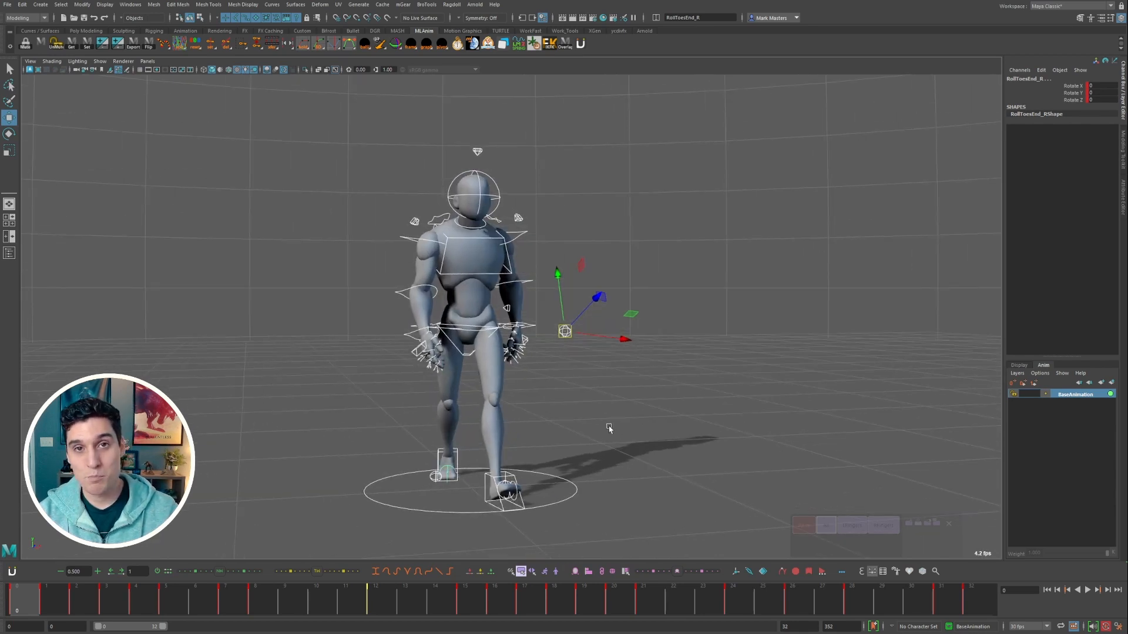
Step: Apply Mirror All Keys to the selected rig controls and play the mirrored walk cycle
{"action": "right_click", "coordinate": [574, 568]}
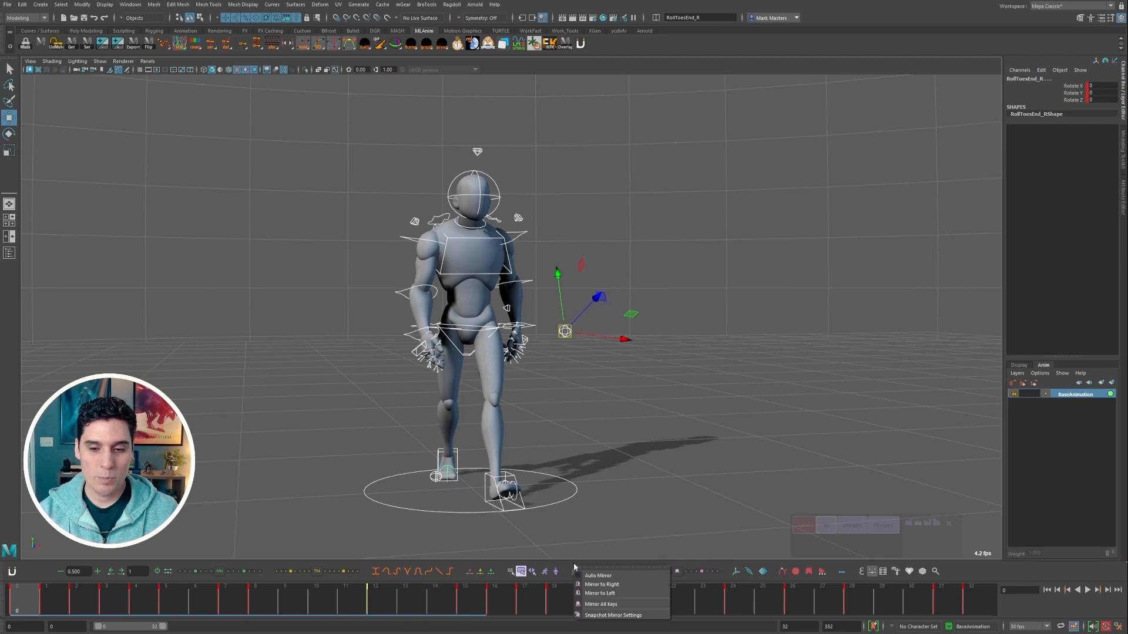
{"action": "left_click", "coordinate": [611, 604]}
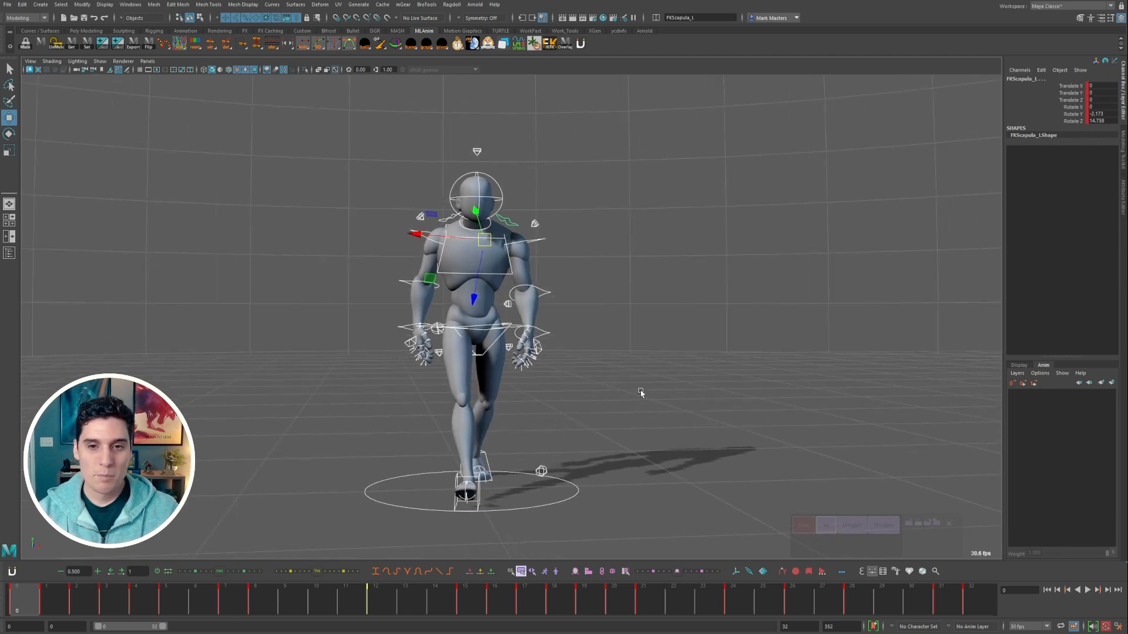
{"action": "left_click", "coordinate": [1088, 591]}
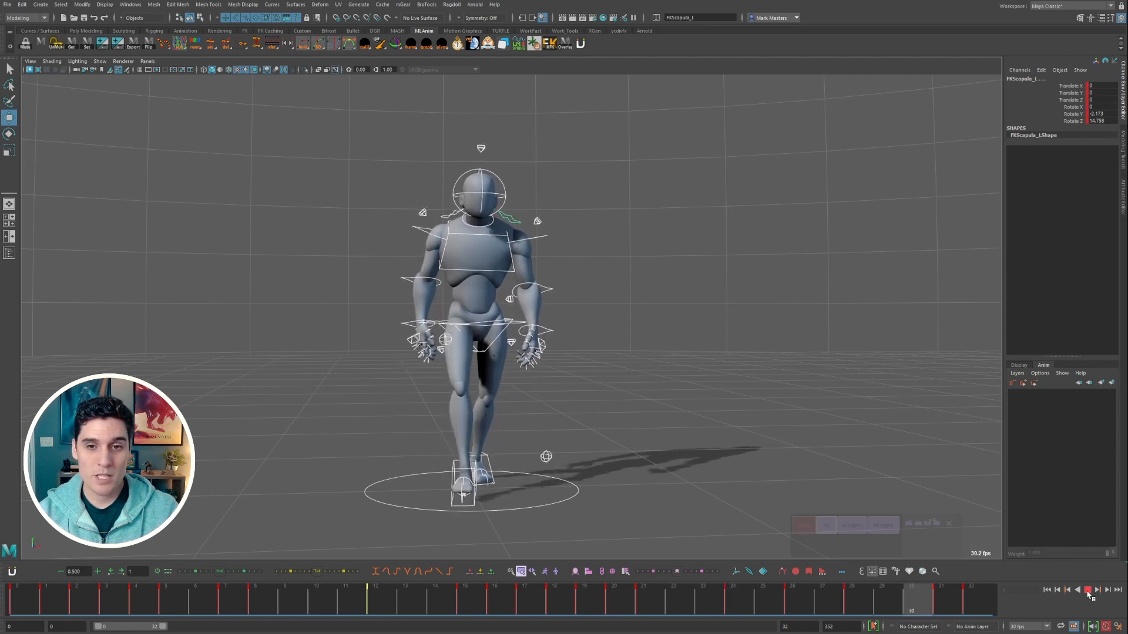
{"action": "left_click", "coordinate": [1087, 590]}
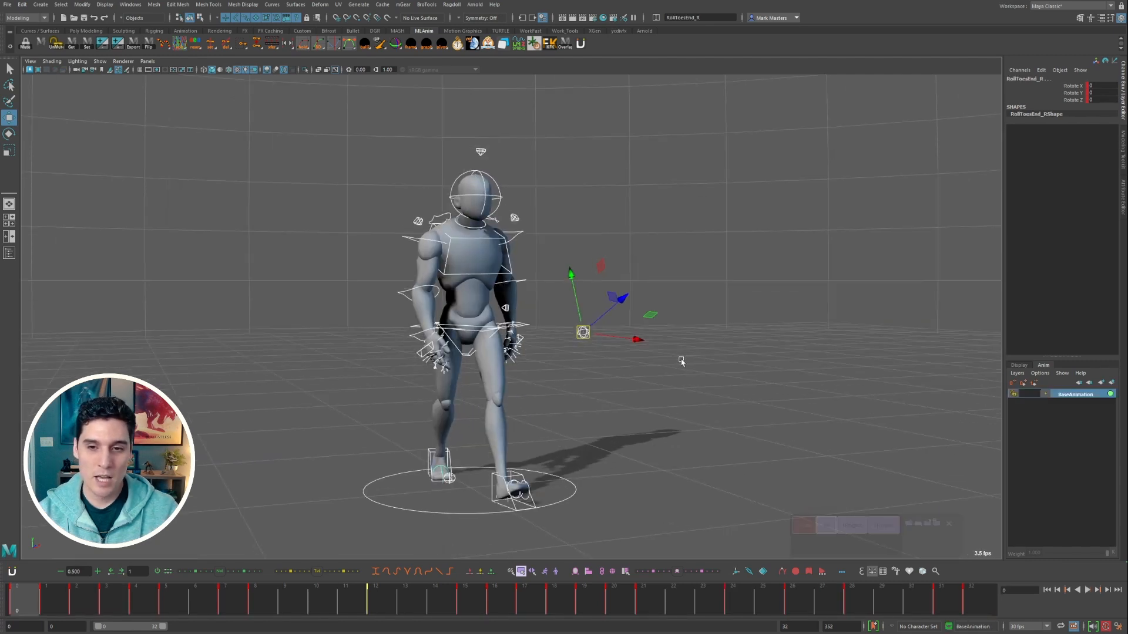
Step: Play the walk cycle and compare the poses at frames 16 and 0 from the side and front
{"action": "left_click_drag", "start_coordinate": [696, 369], "coordinate": [716, 367], "text": "alt"}
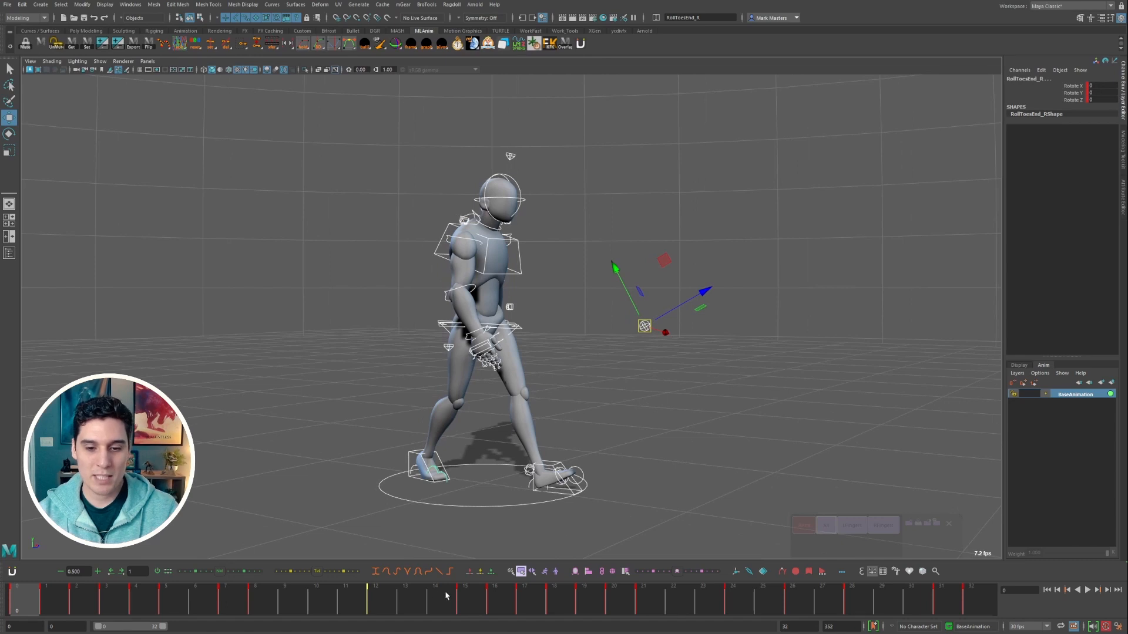
{"action": "key", "text": "alt+v"}
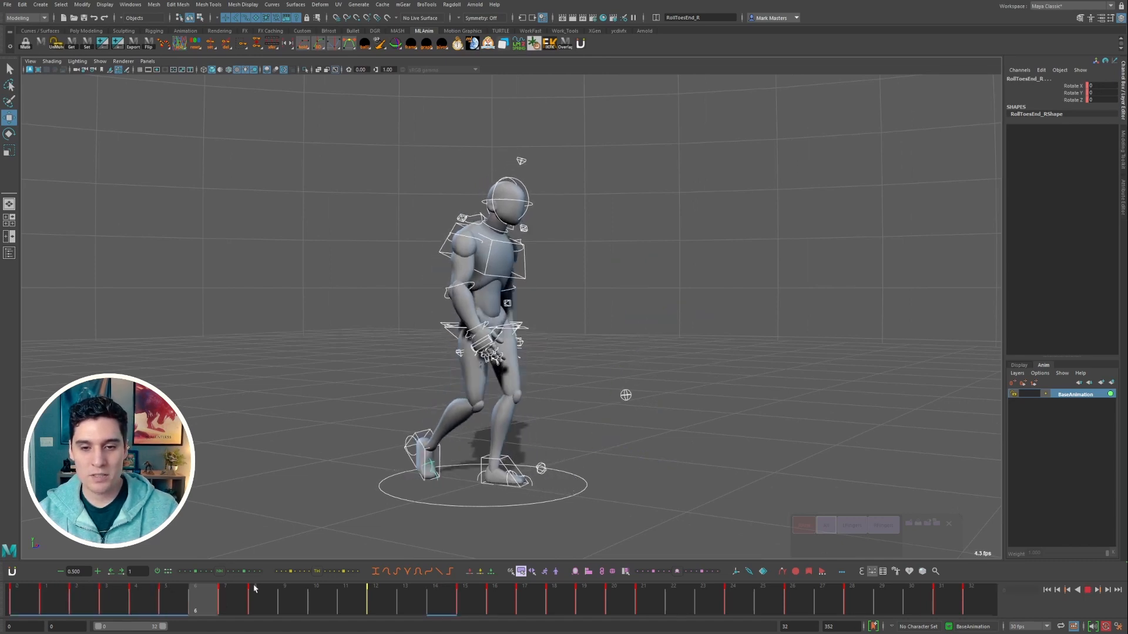
{"action": "left_click", "coordinate": [496, 605]}
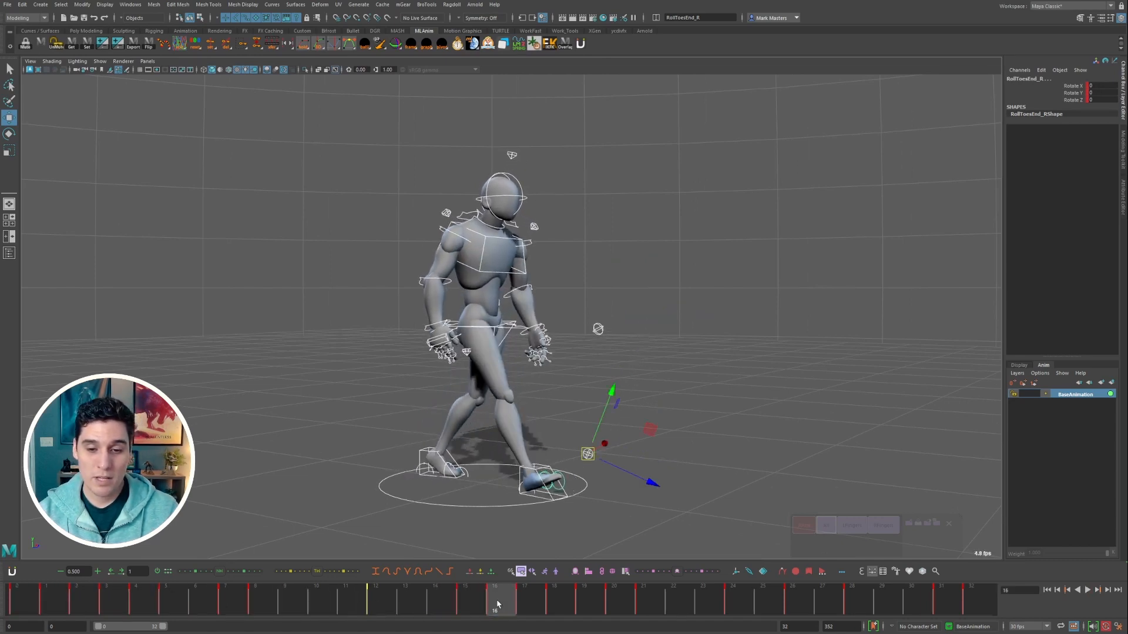
{"action": "left_click_drag", "start_coordinate": [492, 534], "coordinate": [518, 469], "text": "alt"}
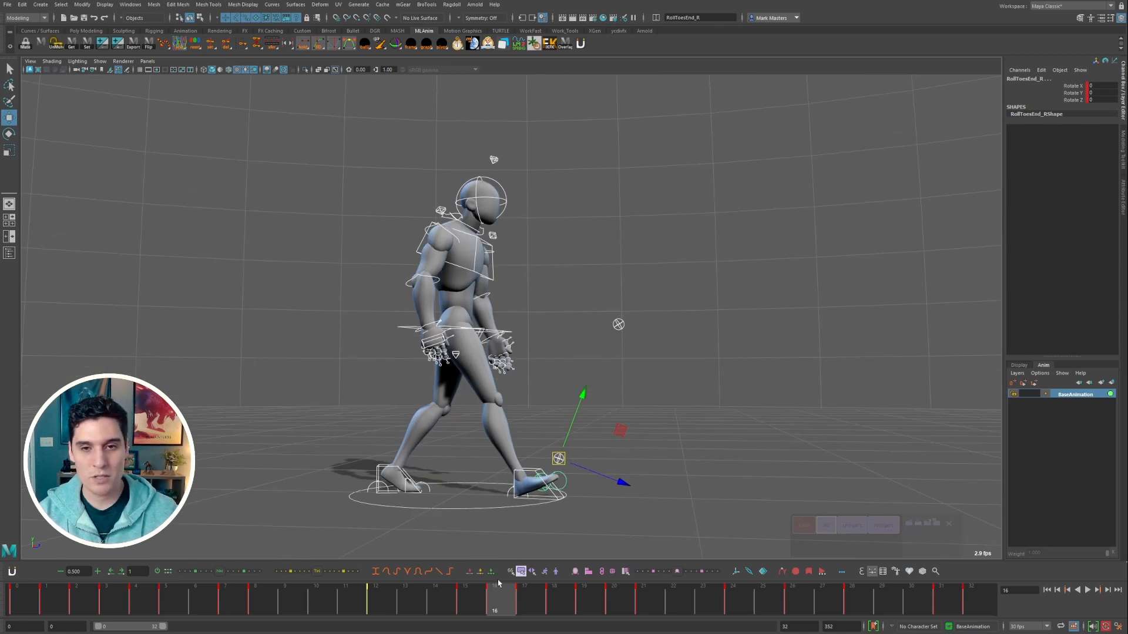
{"action": "left_click_drag", "start_coordinate": [670, 410], "coordinate": [616, 421], "text": "alt"}
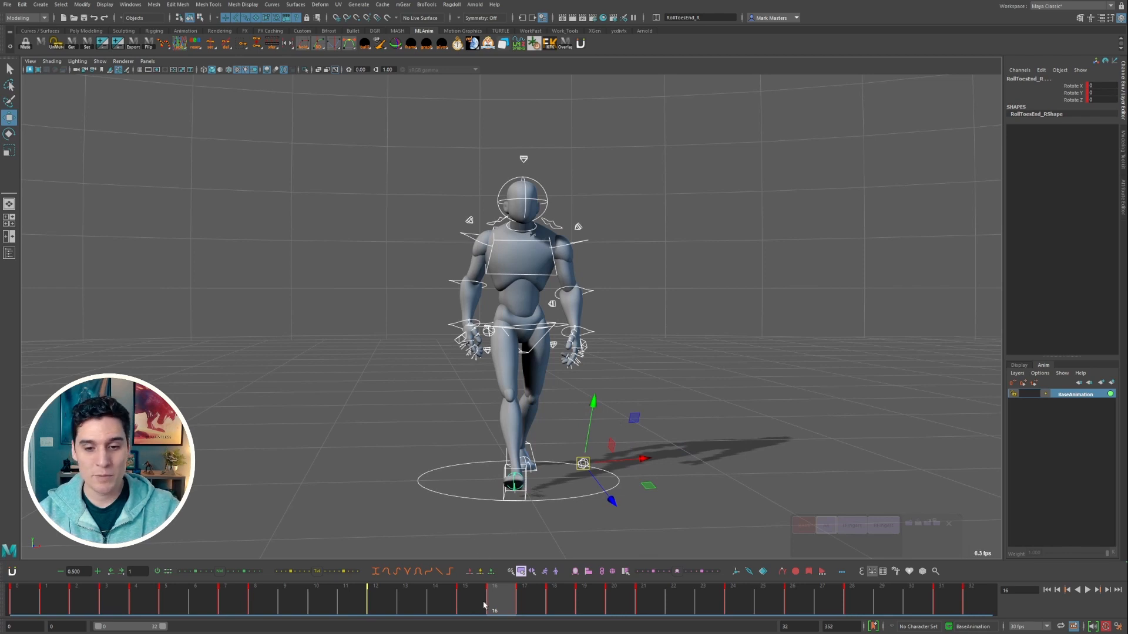
{"action": "left_click_drag", "start_coordinate": [486, 604], "coordinate": [17, 604]}
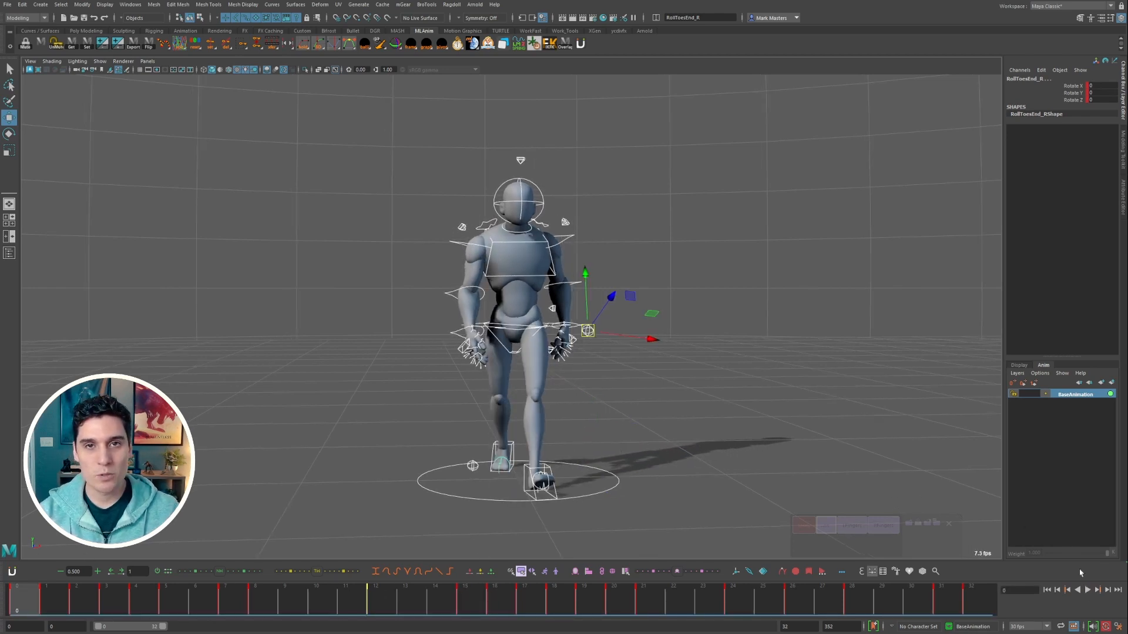
Step: Play the walk cycle, select the root control RootX_M, and return to frame 0 in a side view
{"action": "left_click", "coordinate": [1087, 589]}
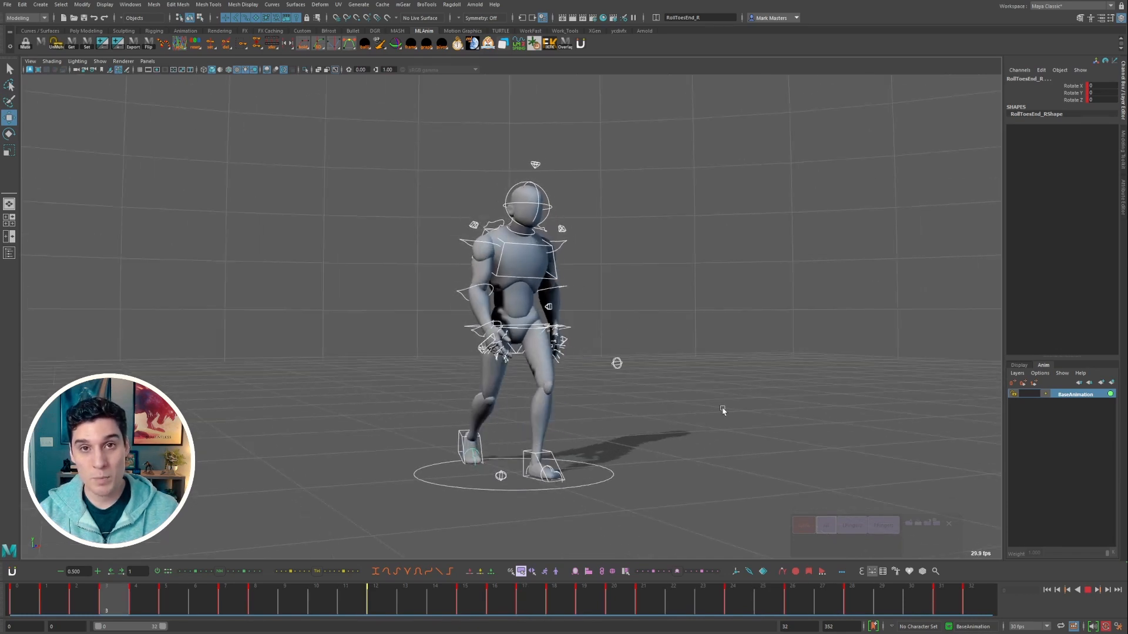
{"action": "left_click", "coordinate": [534, 324]}
{"action": "key", "text": "Escape"}
{"action": "left_click_drag", "start_coordinate": [534, 325], "coordinate": [683, 373], "text": "alt"}
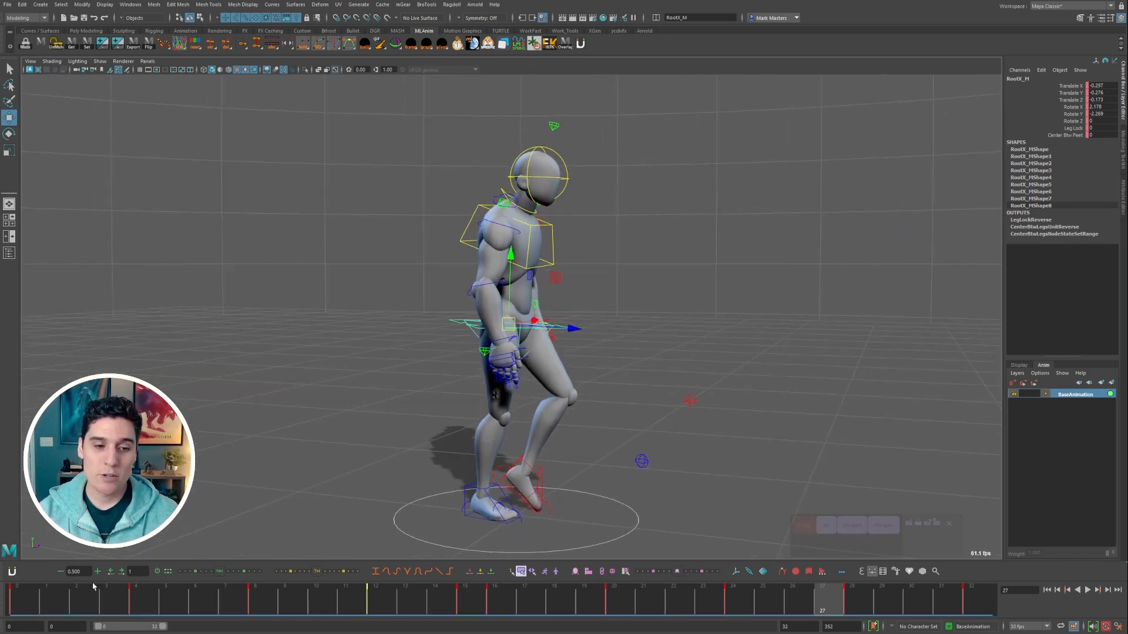
{"action": "left_click", "coordinate": [25, 604]}
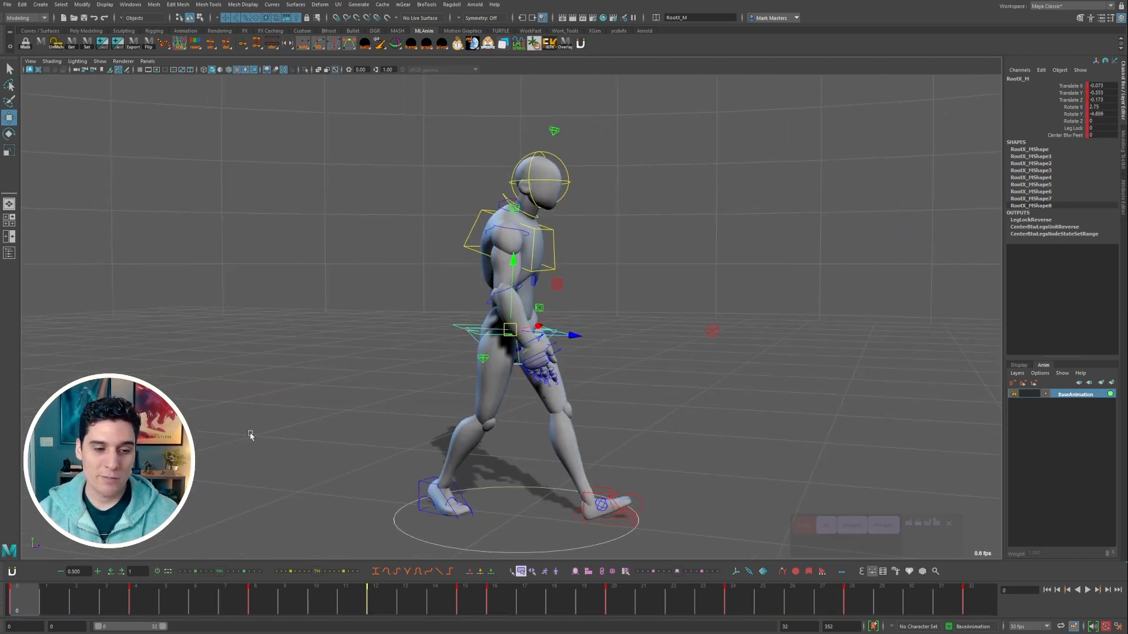
Step: Play the cycle once more and show the RootX_M transform attributes, including its rotate order, in the Attribute Editor
{"action": "key", "text": "alt+v"}
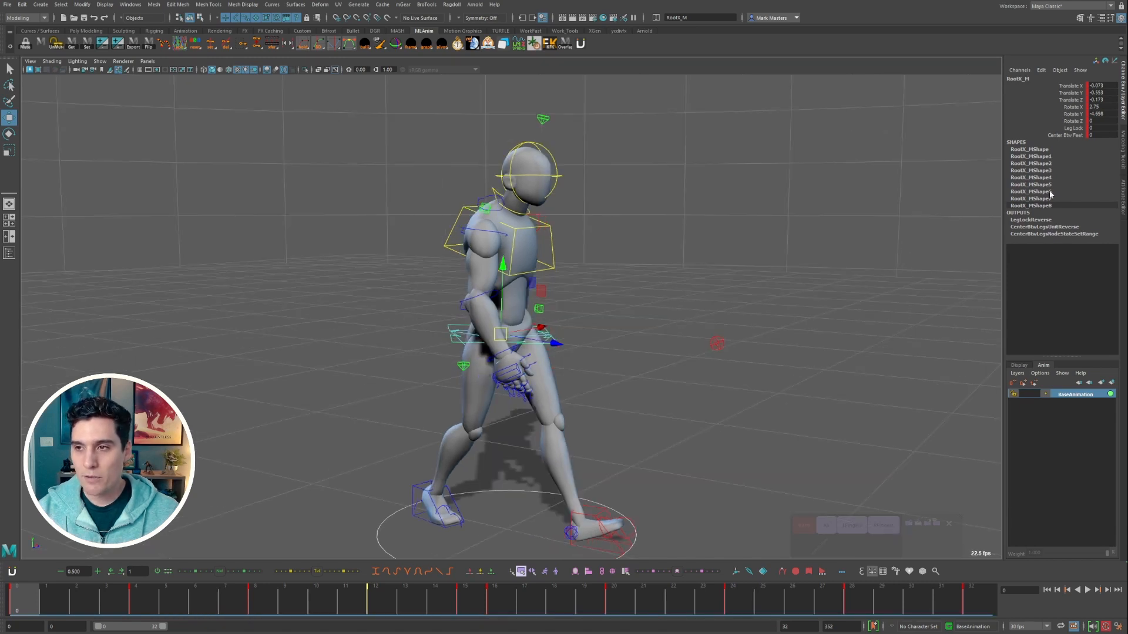
{"action": "key", "text": "ctrl+a"}
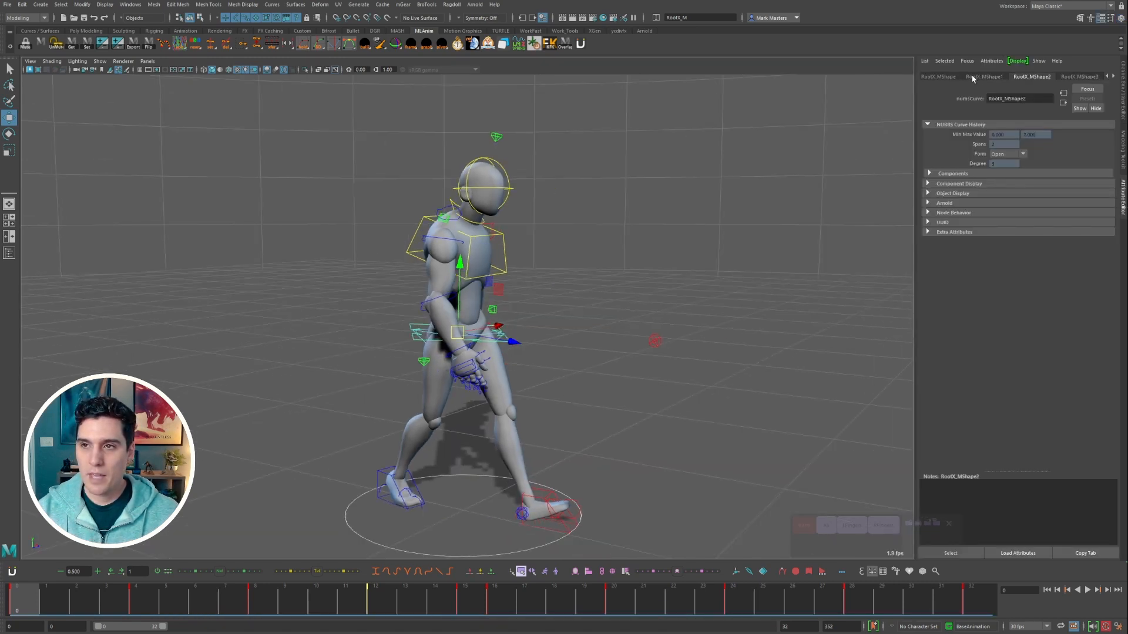
{"action": "left_click", "coordinate": [1107, 76]}
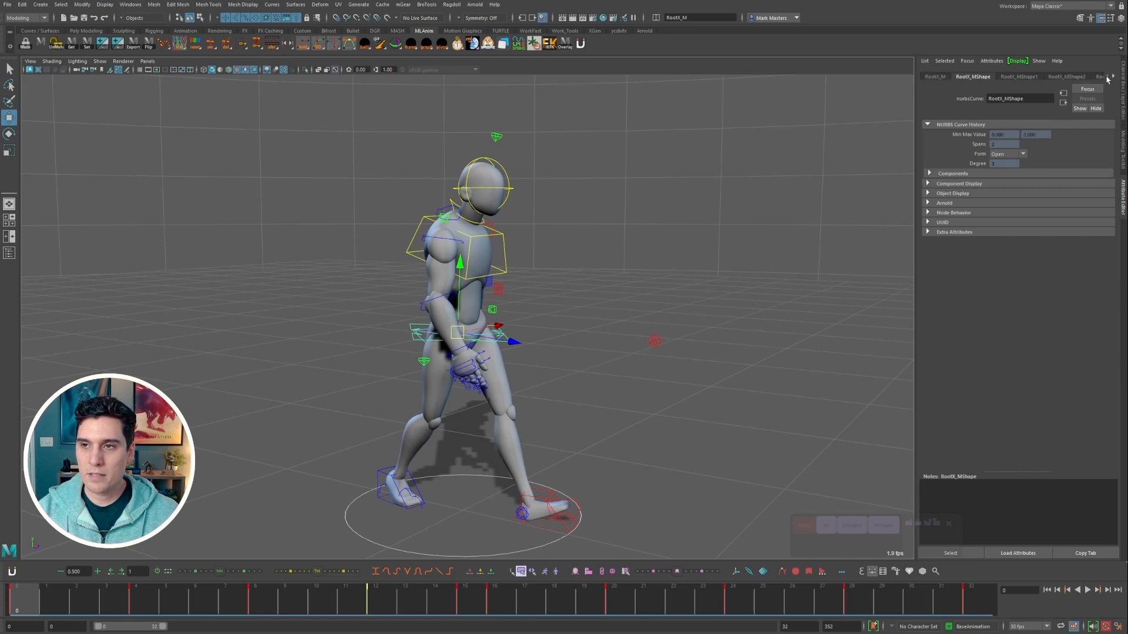
{"action": "left_click", "coordinate": [939, 77]}
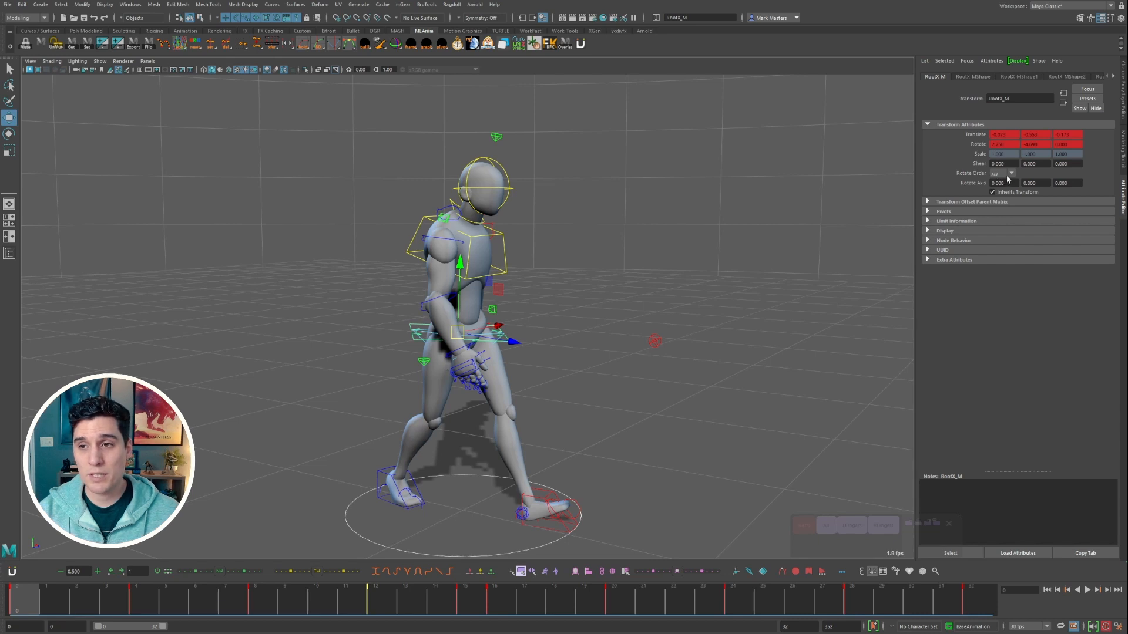
{"action": "middle_click_drag", "start_coordinate": [617, 498], "coordinate": [625, 481], "text": "alt"}
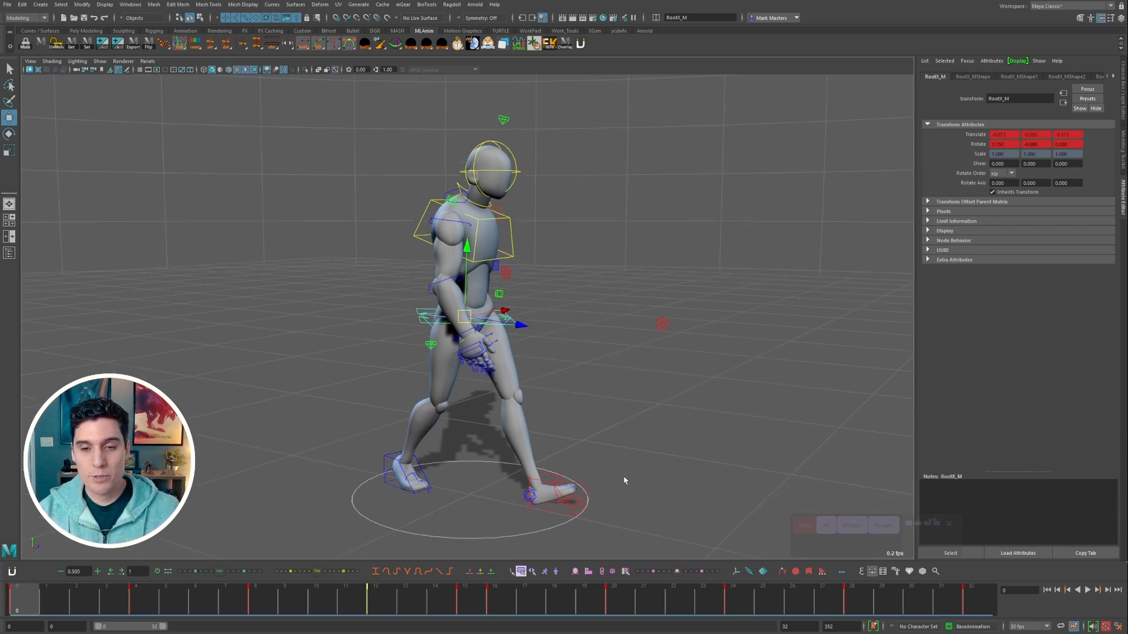
Step: Switch the rotate order of RootX_M to yxz with the toolbar's selection tool and play the walk cycle
{"action": "left_click", "coordinate": [626, 572]}
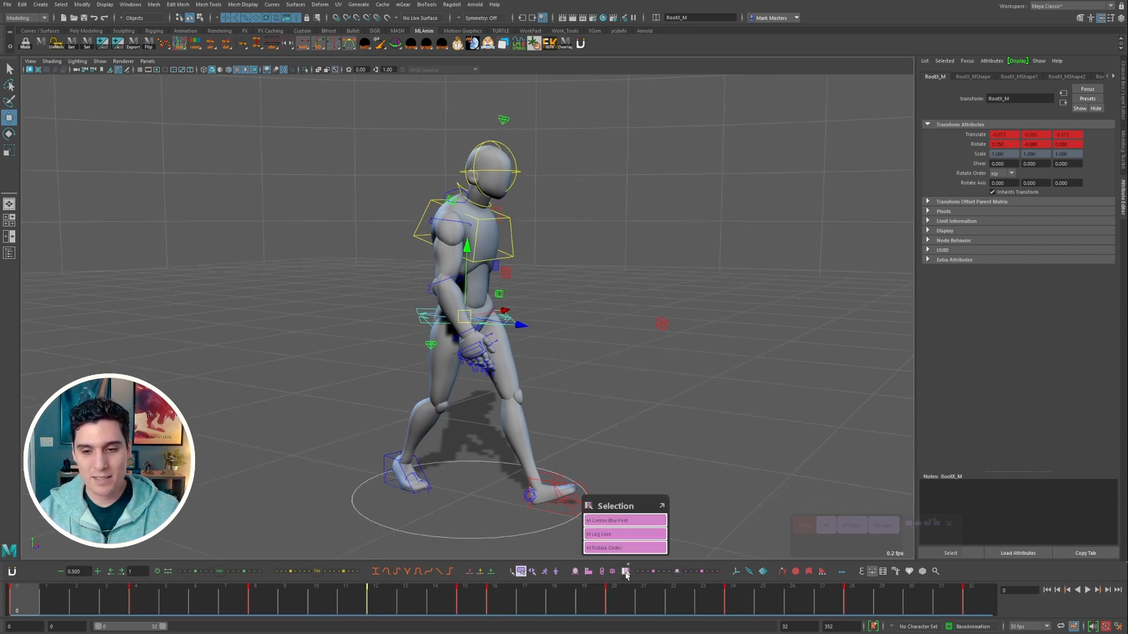
{"action": "mouse_move", "coordinate": [617, 552]}
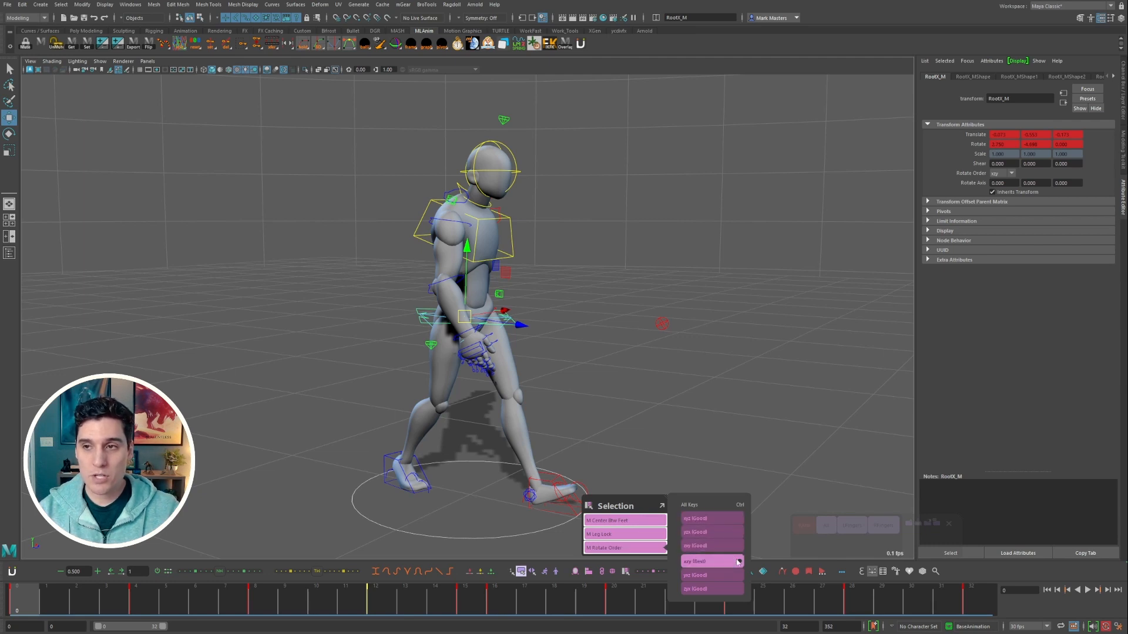
{"action": "mouse_move", "coordinate": [739, 562]}
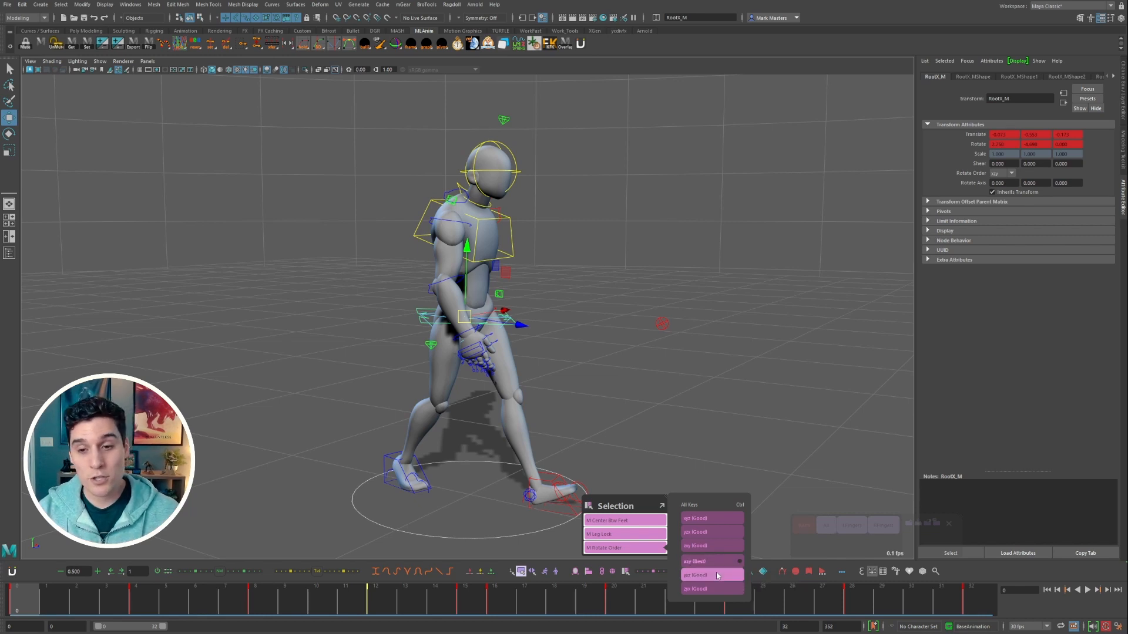
{"action": "mouse_move", "coordinate": [717, 575]}
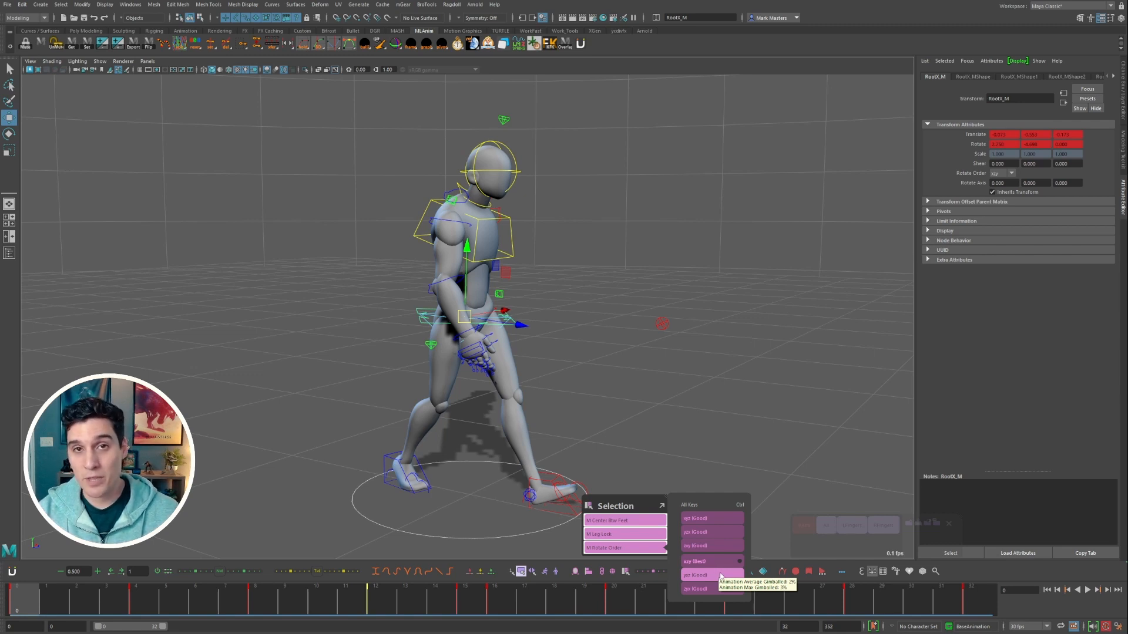
{"action": "left_click", "coordinate": [718, 576]}
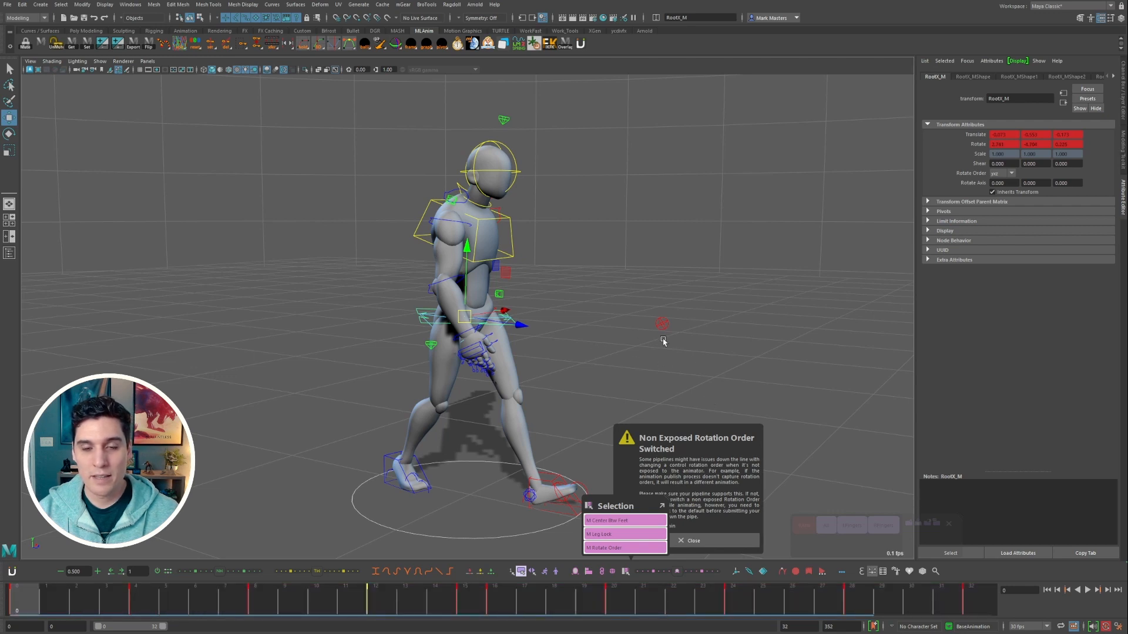
{"action": "left_click", "coordinate": [729, 543]}
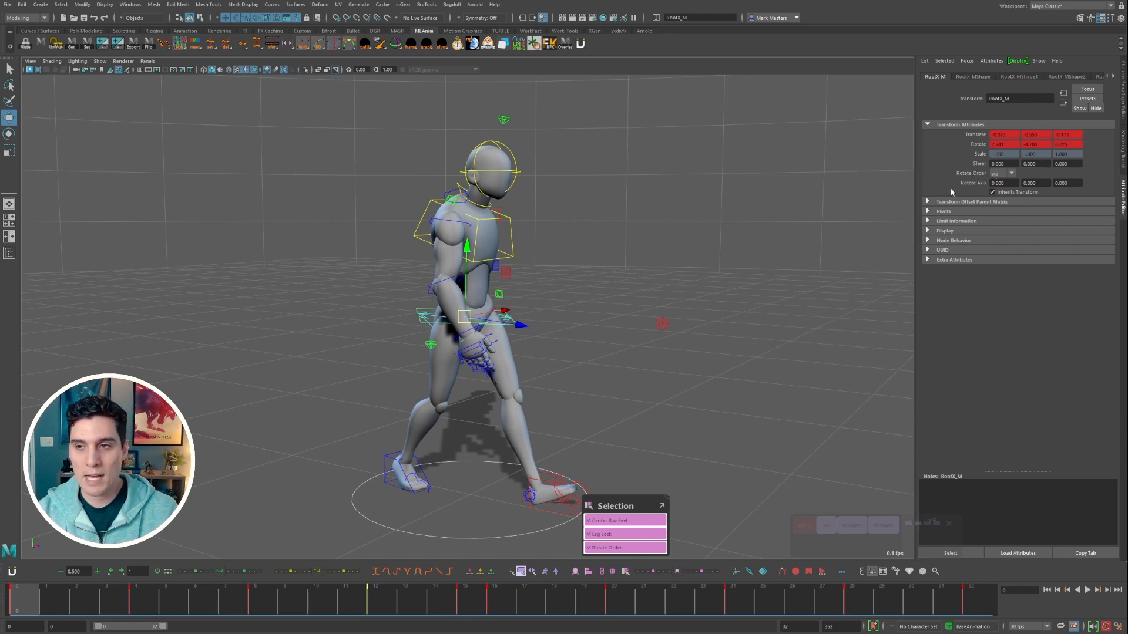
{"action": "key", "text": "alt+v"}
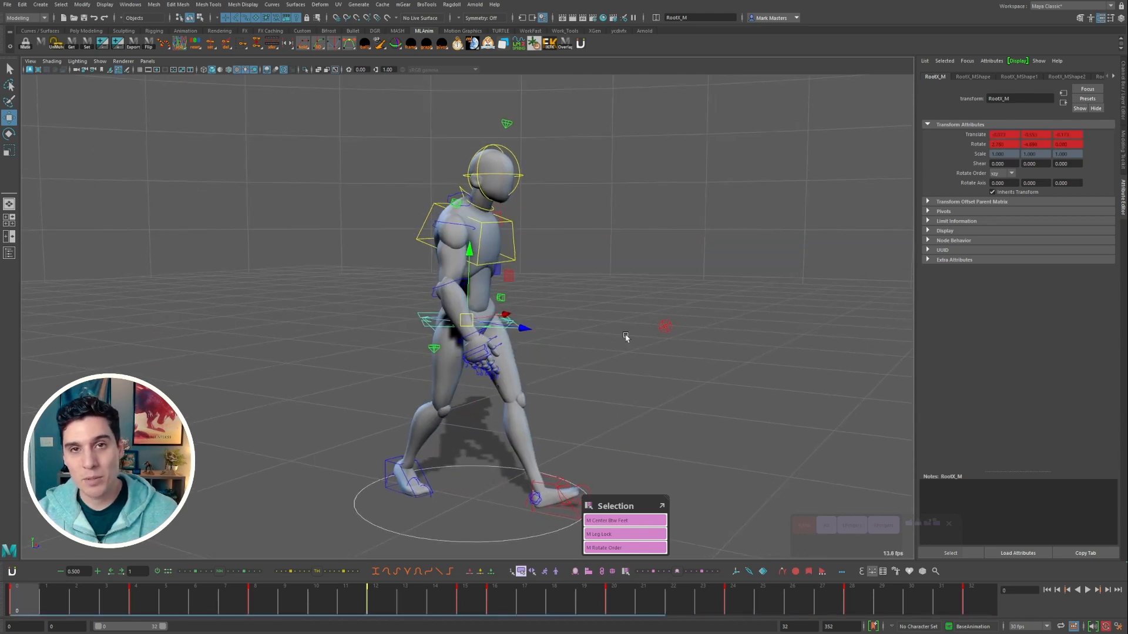
Step: Set the rotate order of RootX_M to xyz with the toolbar's selection tool and clear the selection
{"action": "left_click", "coordinate": [625, 570]}
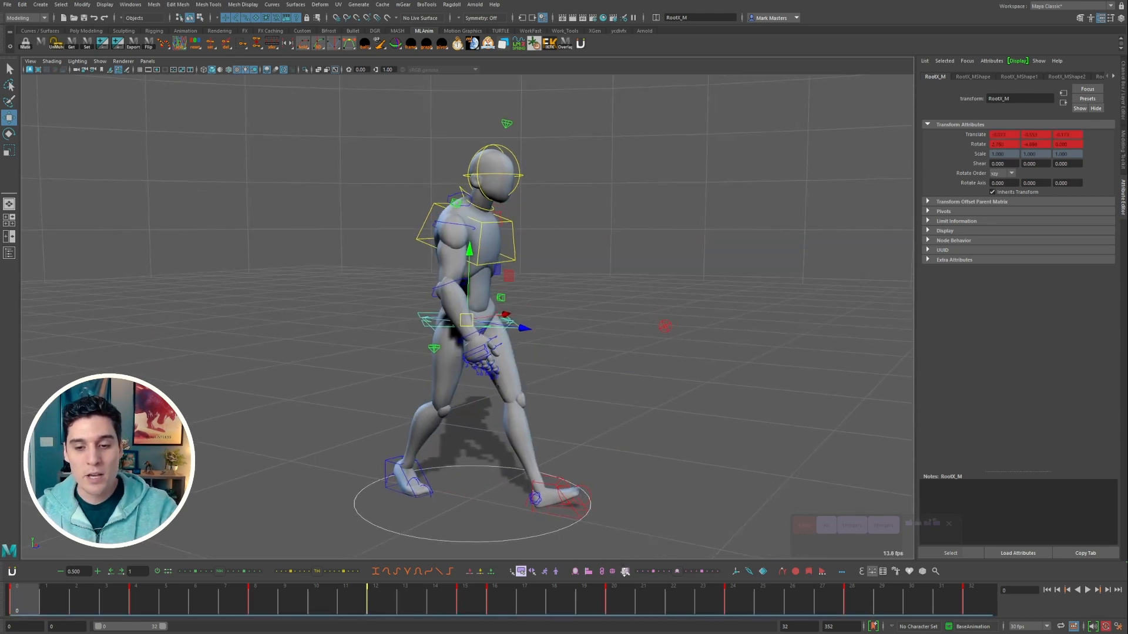
{"action": "left_click", "coordinate": [625, 572]}
{"action": "mouse_move", "coordinate": [629, 549]}
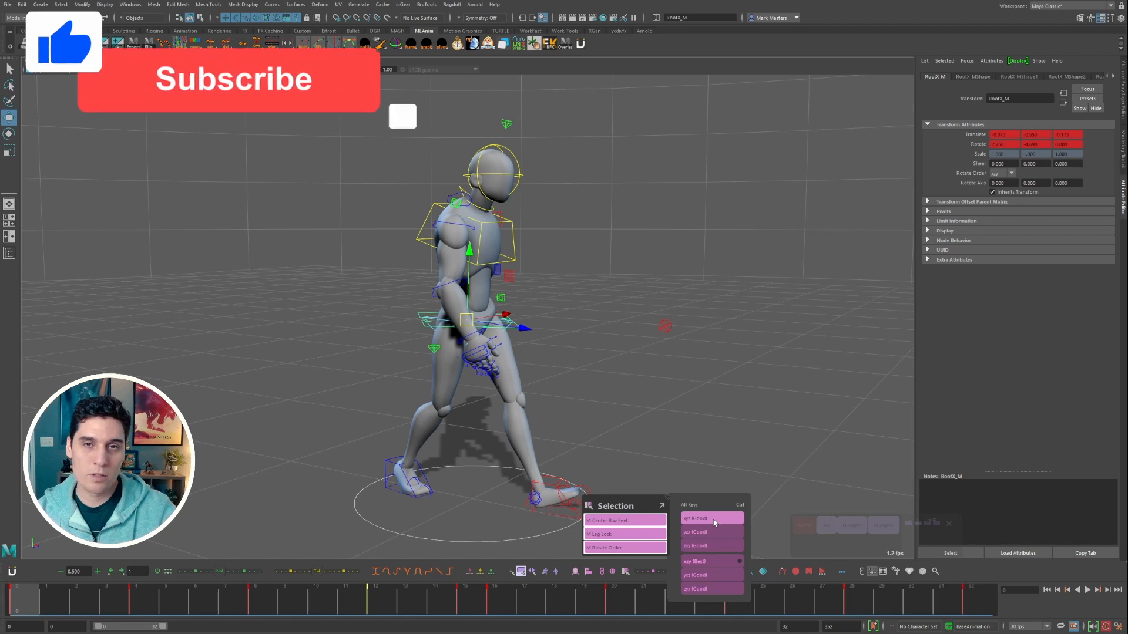
{"action": "left_click", "coordinate": [712, 519]}
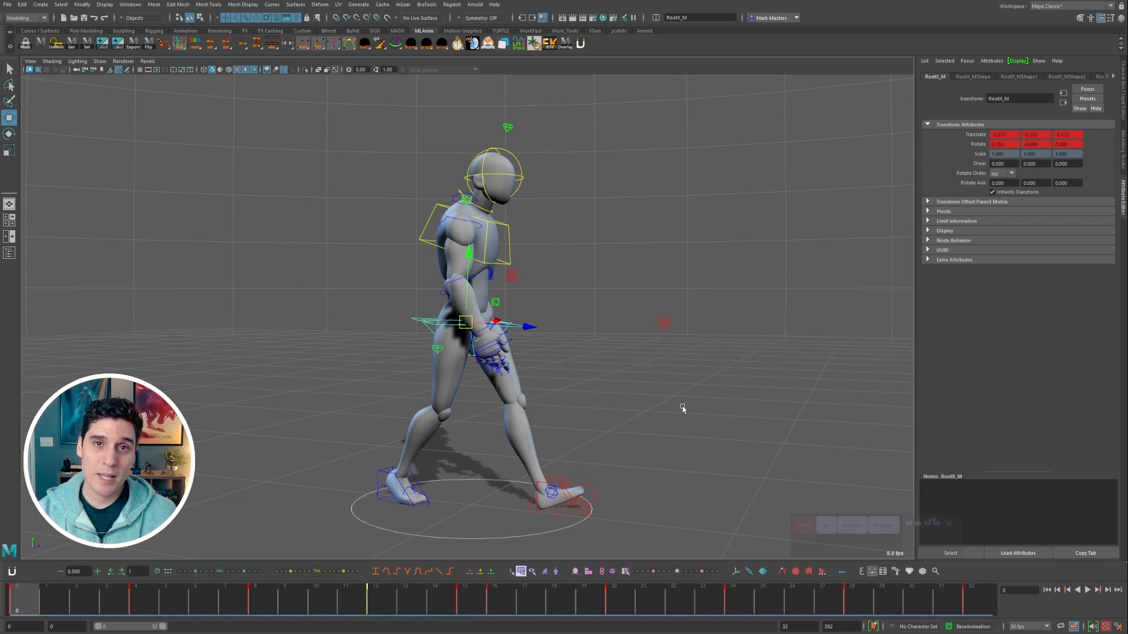
{"action": "left_click", "coordinate": [683, 408]}
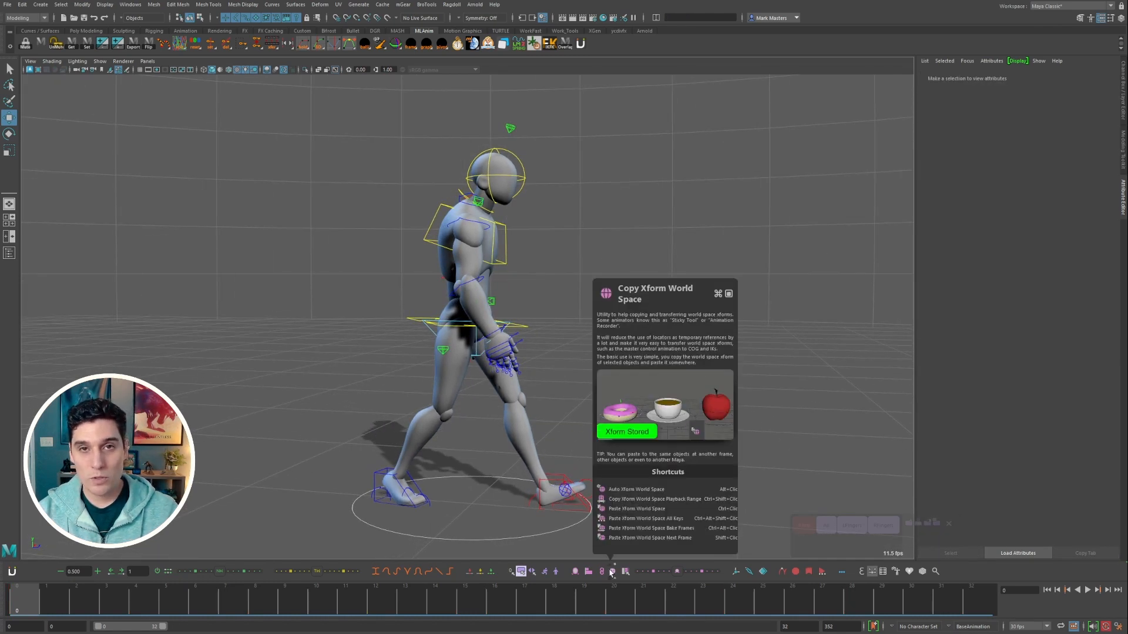
Step: Copy the world-space transform of the right foot control IKLeg_R, paste it onto IKLeg_L at frame 0, and undo the paste
{"action": "left_click_drag", "start_coordinate": [488, 446], "coordinate": [549, 382], "text": "alt"}
{"action": "right_click_drag", "start_coordinate": [549, 382], "coordinate": [540, 379], "text": "alt"}
{"action": "left_click_drag", "start_coordinate": [540, 379], "coordinate": [536, 379], "text": "alt"}
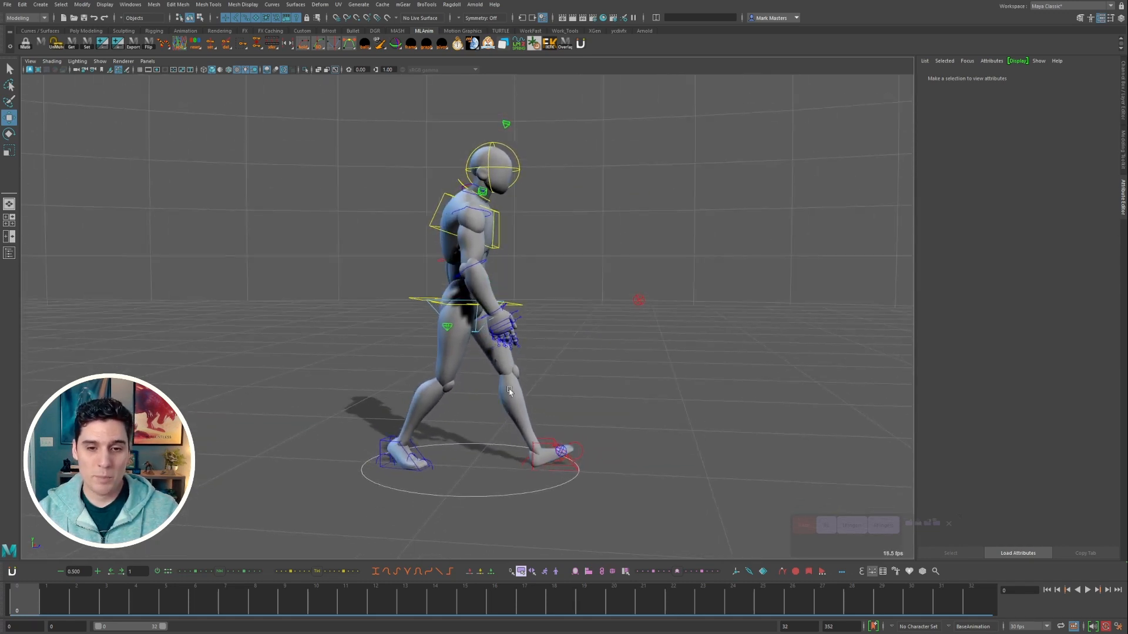
{"action": "middle_click_drag", "start_coordinate": [536, 379], "coordinate": [537, 363], "text": "alt"}
{"action": "left_click", "coordinate": [382, 427]}
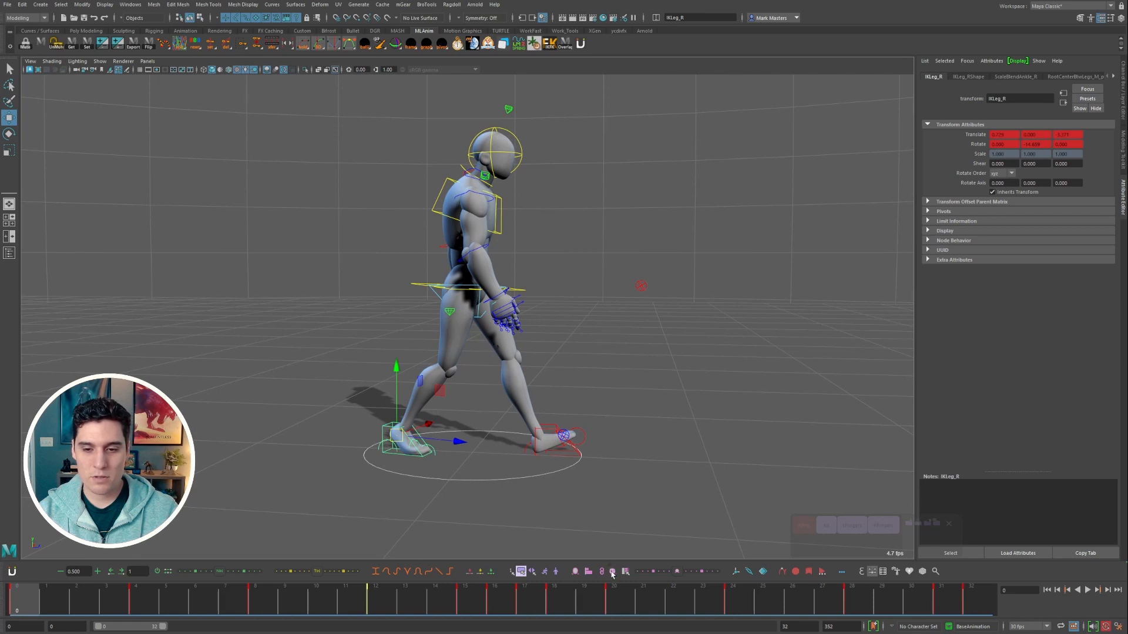
{"action": "left_click", "coordinate": [550, 427]}
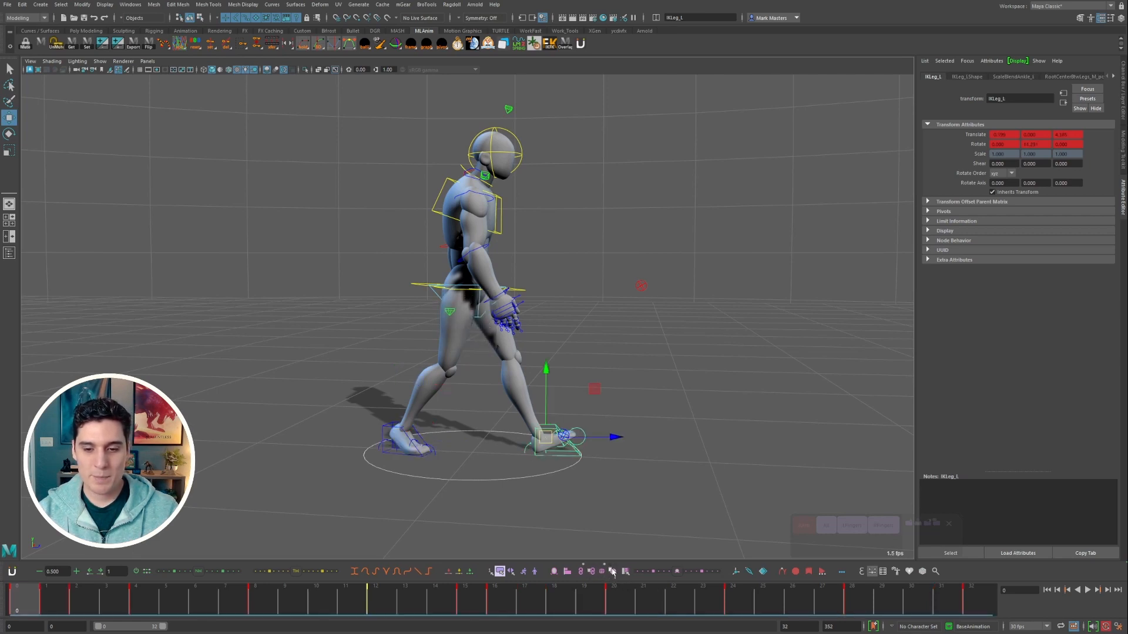
{"action": "left_click", "coordinate": [612, 572]}
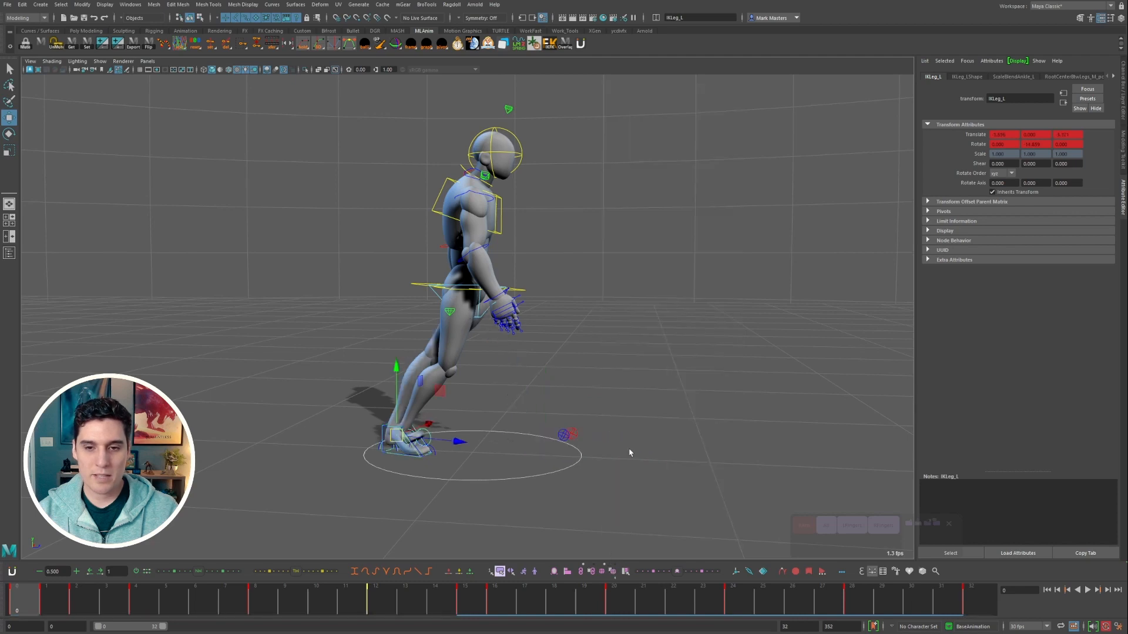
{"action": "left_click_drag", "start_coordinate": [629, 454], "coordinate": [693, 355], "text": "alt"}
{"action": "key", "text": "ctrl+z"}
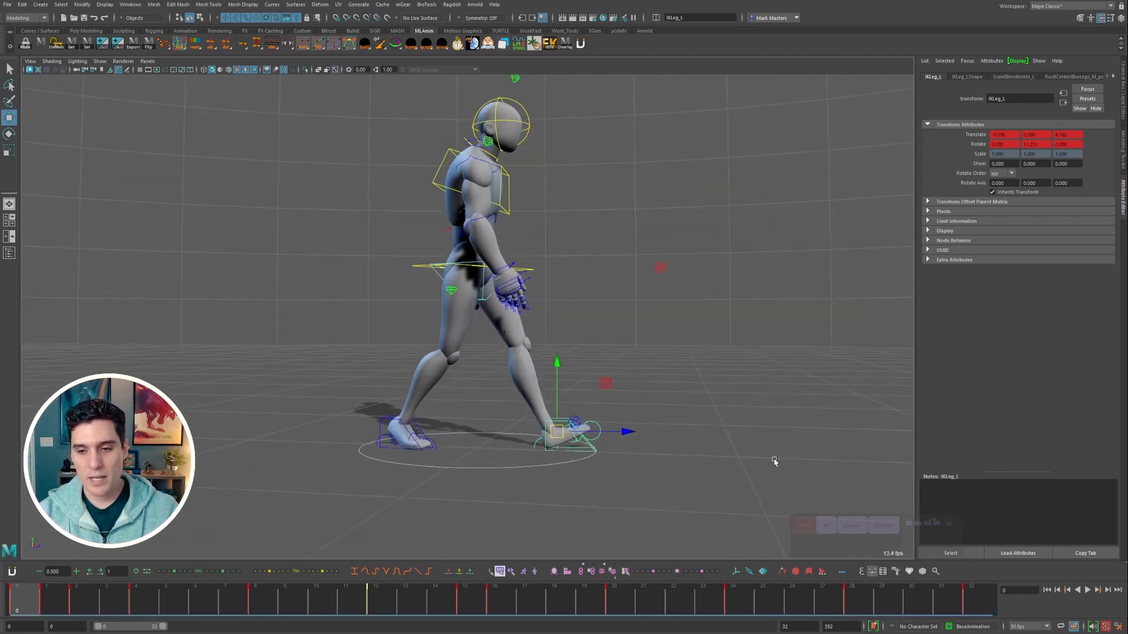
Step: Create a motion trail for the left foot control IKLeg_L, play the walk cycle and stop at frame 26
{"action": "left_click_drag", "start_coordinate": [960, 517], "coordinate": [847, 480]}
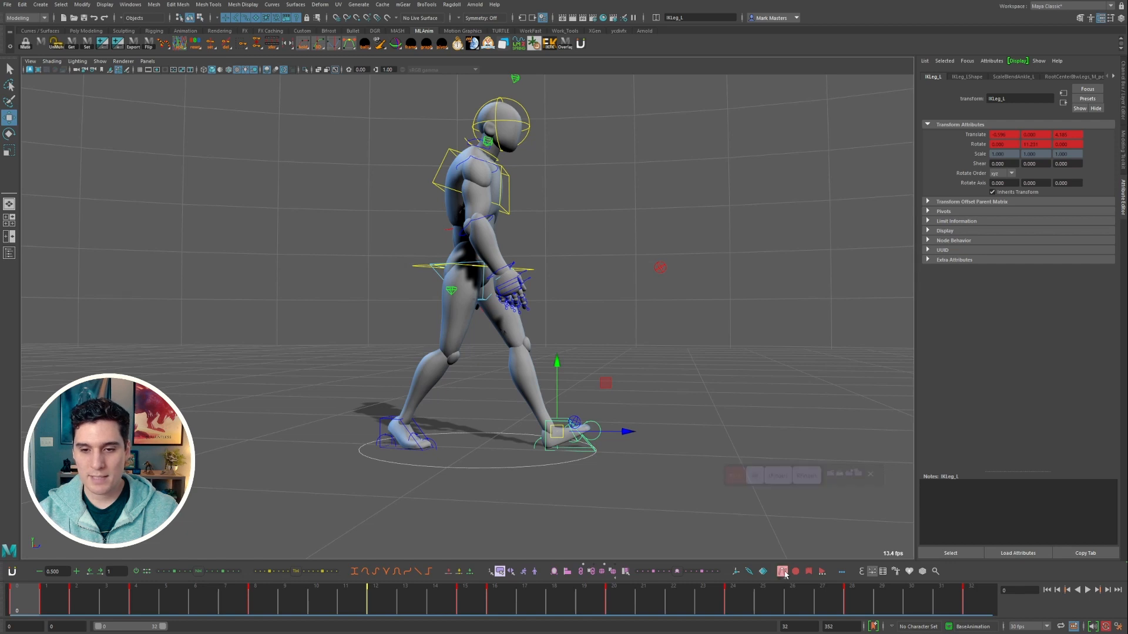
{"action": "scroll", "coordinate": [610, 395], "scroll_direction": "up", "scroll_amount": 6}
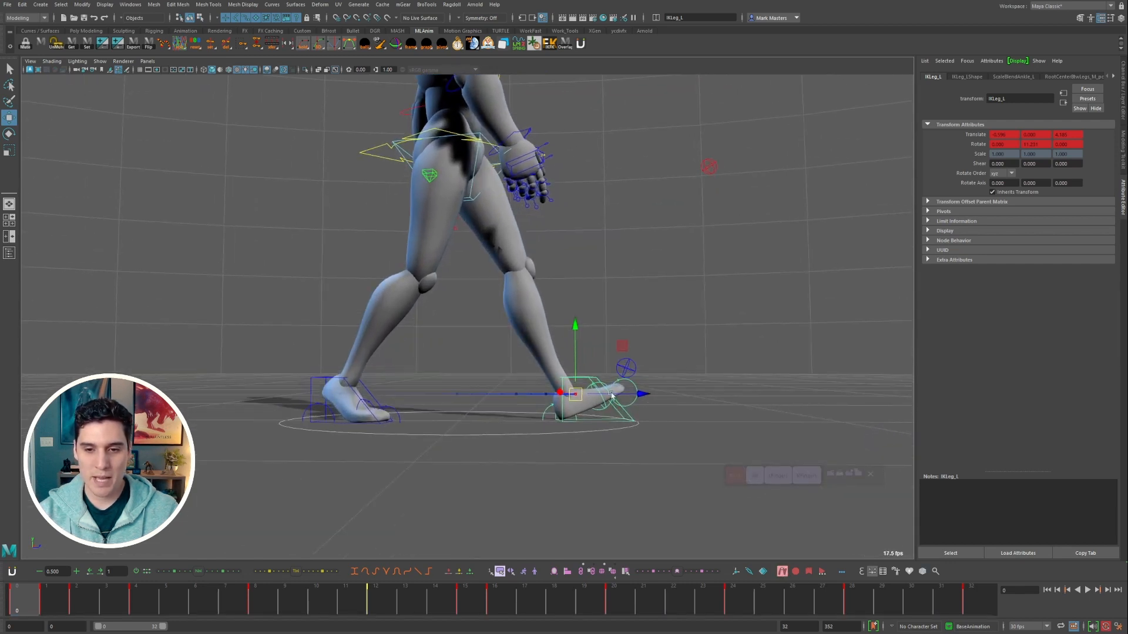
{"action": "key", "text": "alt+v"}
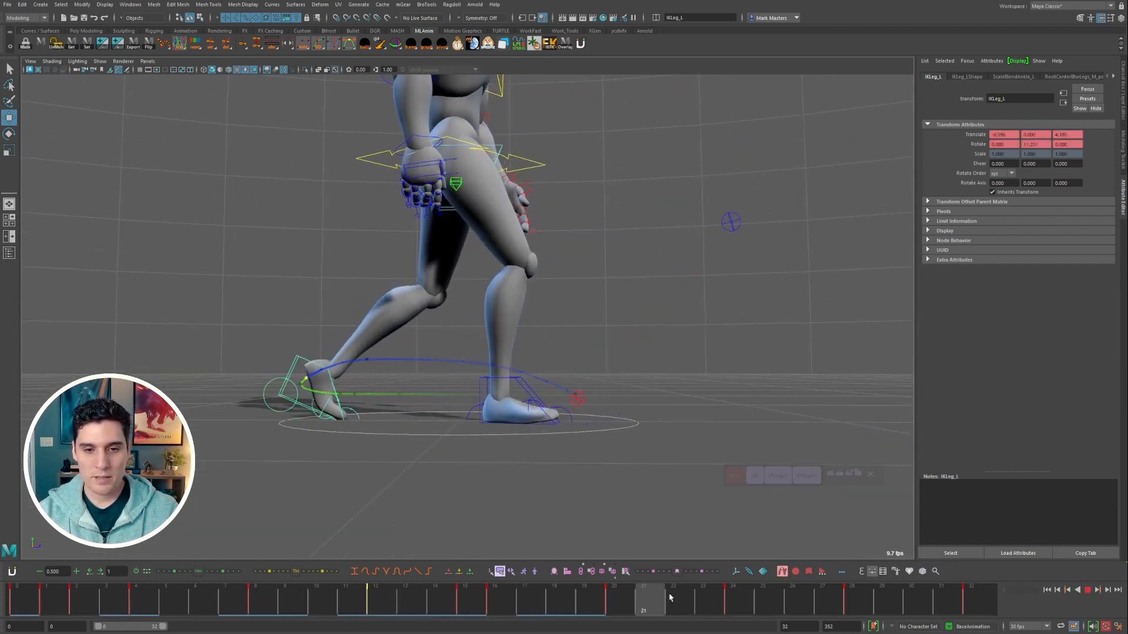
{"action": "key", "text": "alt+v"}
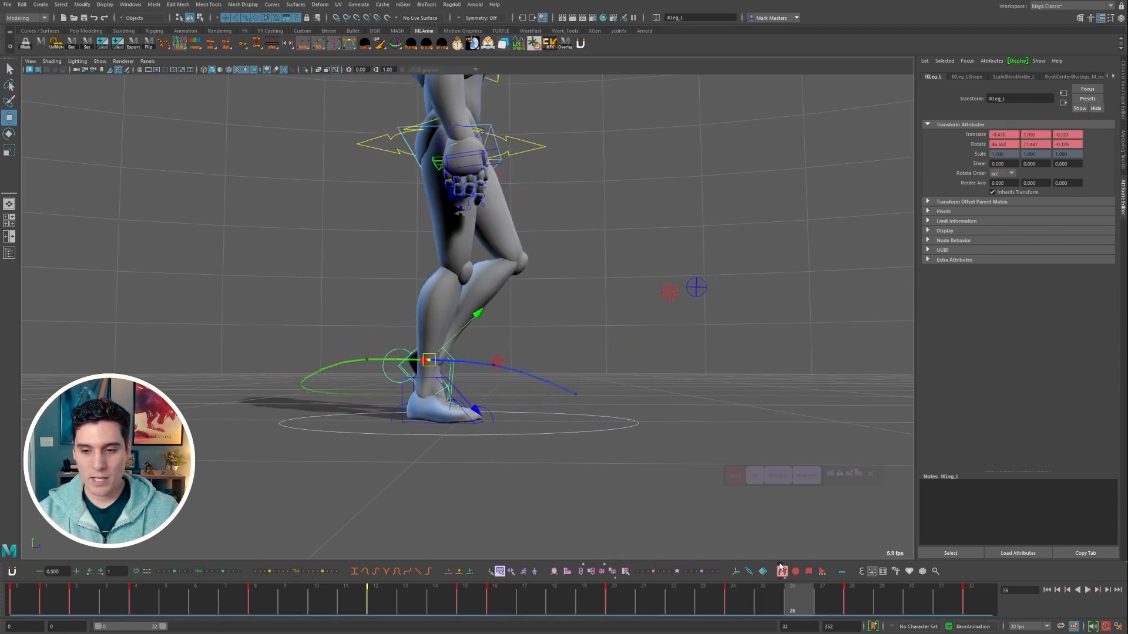
Step: Try several motion trail styles, including aTools and Noise Temperature, and set the style back to Thick
{"action": "right_click", "coordinate": [781, 568]}
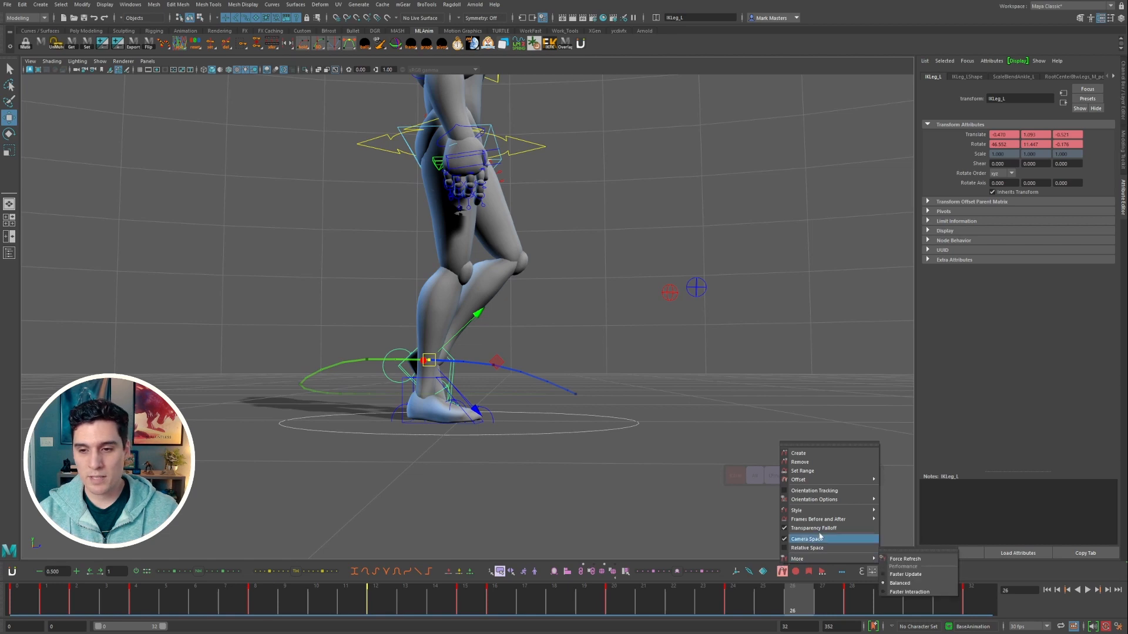
{"action": "mouse_move", "coordinate": [829, 523]}
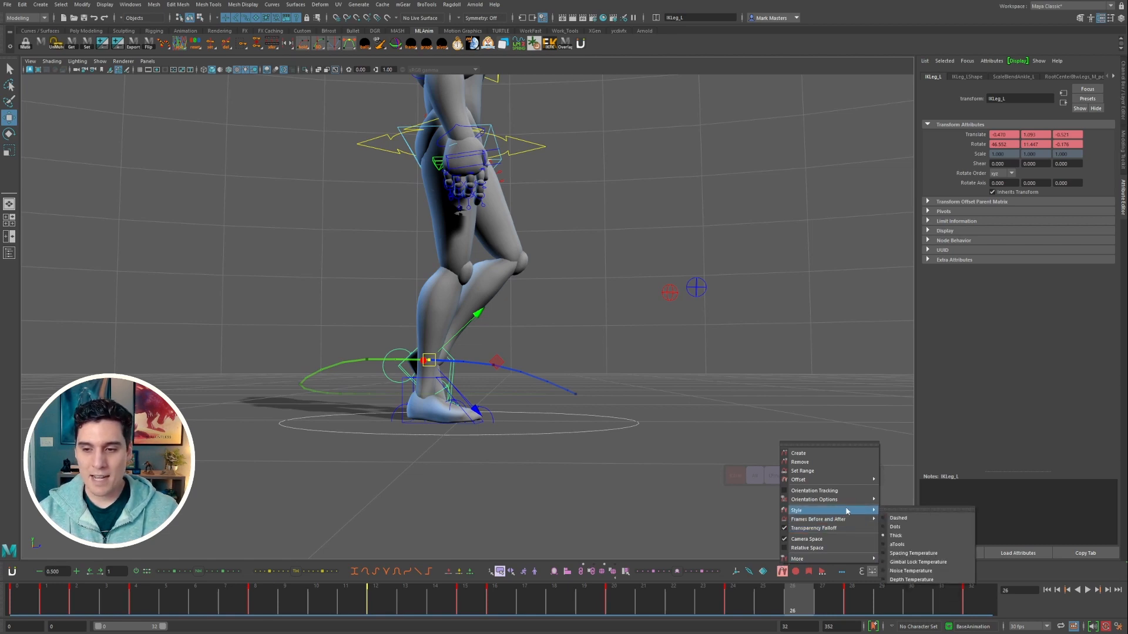
{"action": "mouse_move", "coordinate": [909, 537]}
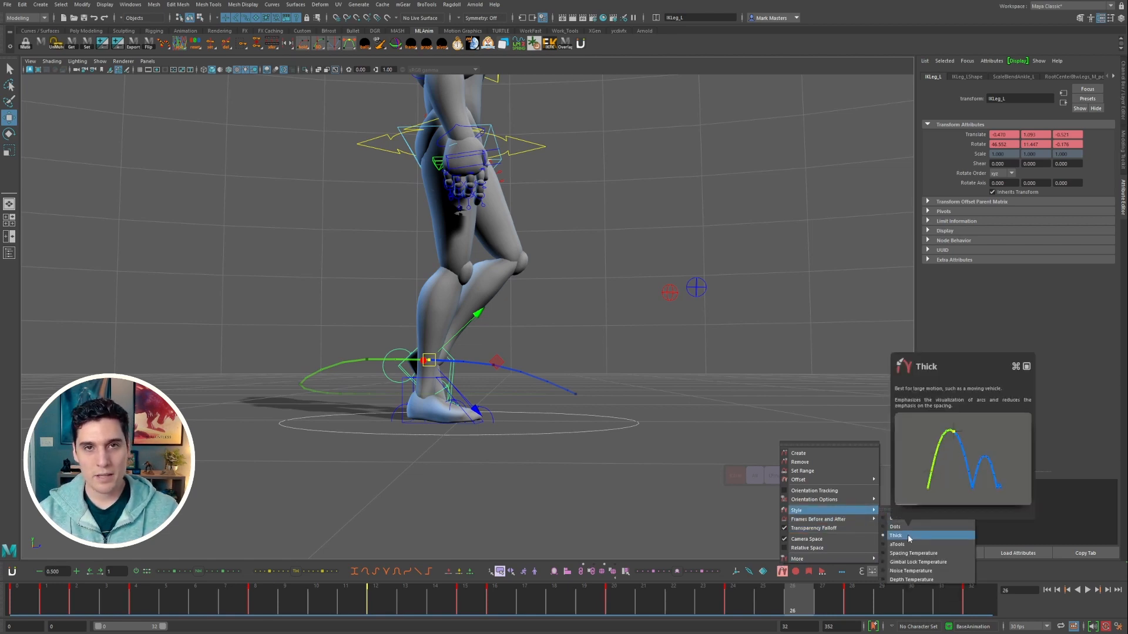
{"action": "left_click", "coordinate": [909, 519]}
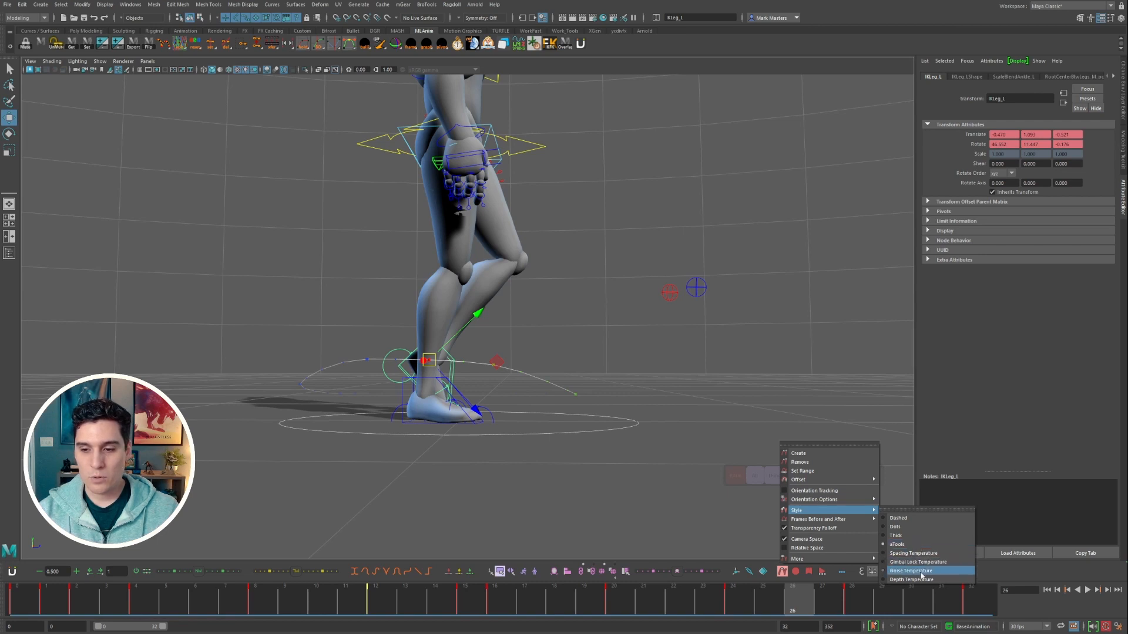
{"action": "left_click", "coordinate": [919, 572]}
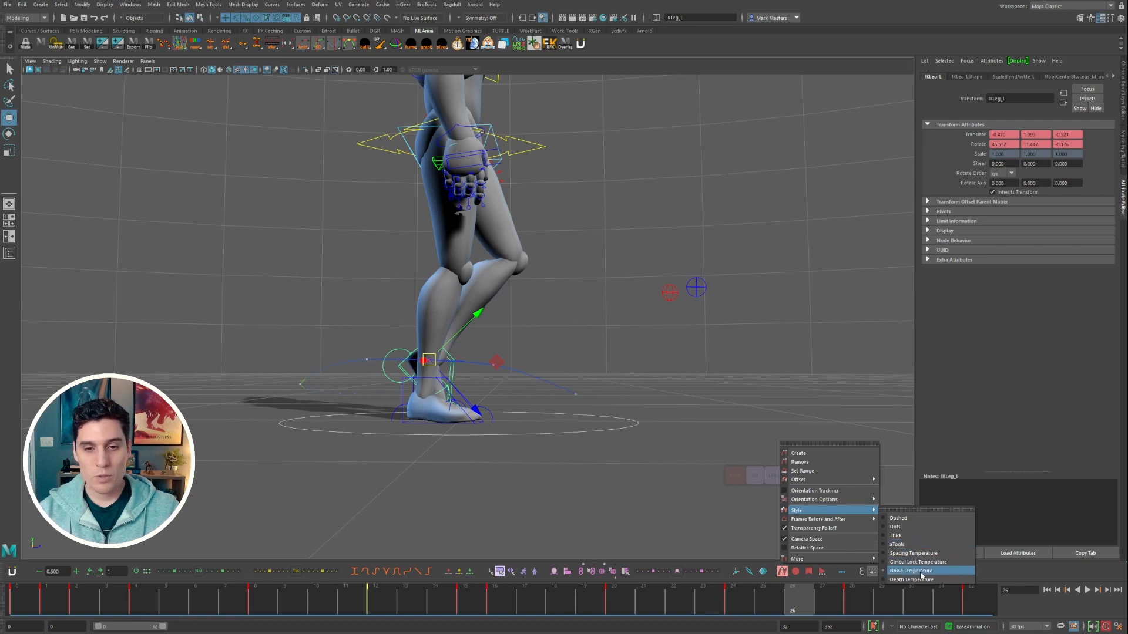
{"action": "left_click", "coordinate": [914, 535]}
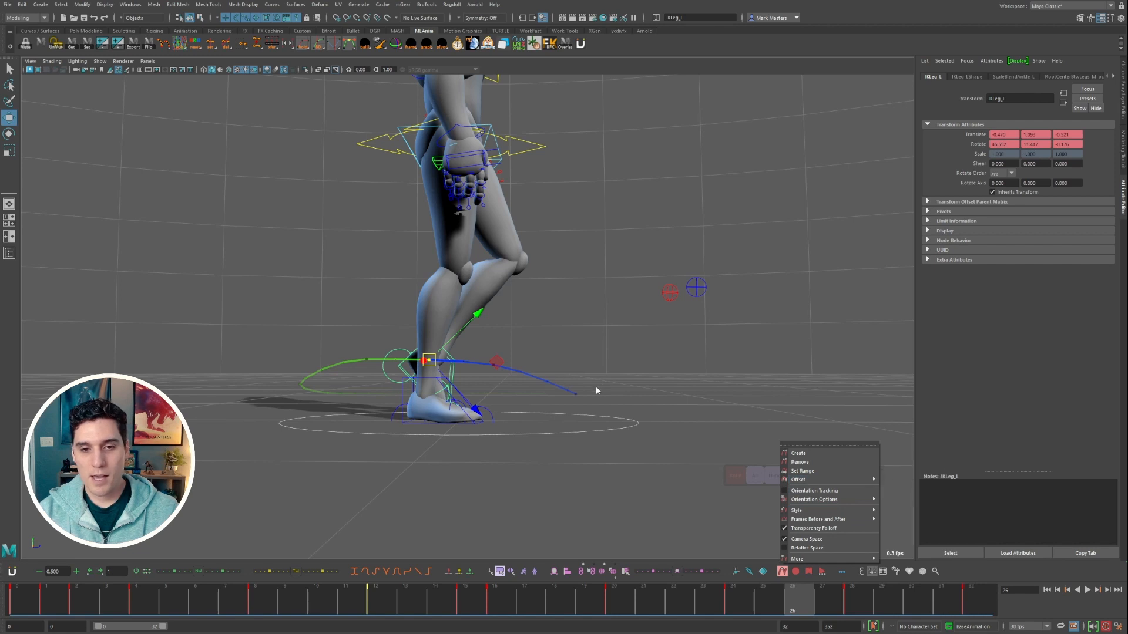
{"action": "left_click", "coordinate": [588, 356]}
Step: Try reshaping the left foot's motion trail by moving IKLeg_L upward at frames 26 and 24, undoing each move
{"action": "left_click_drag", "start_coordinate": [588, 356], "coordinate": [624, 376], "text": "alt"}
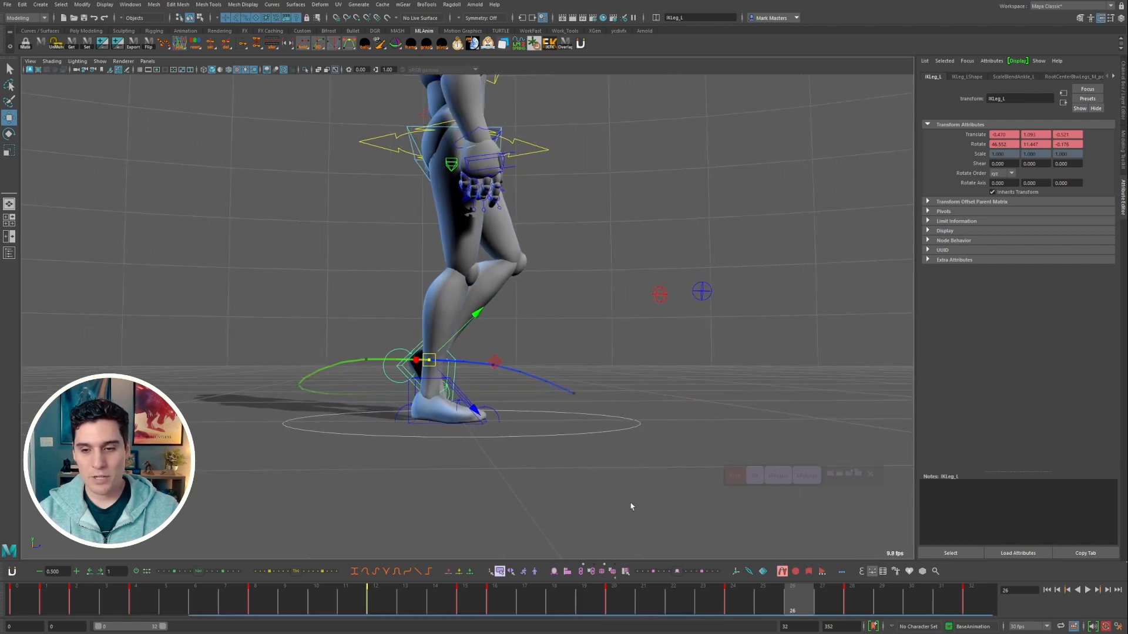
{"action": "left_click_drag", "start_coordinate": [451, 386], "coordinate": [442, 360]}
{"action": "key", "text": "ctrl+z"}
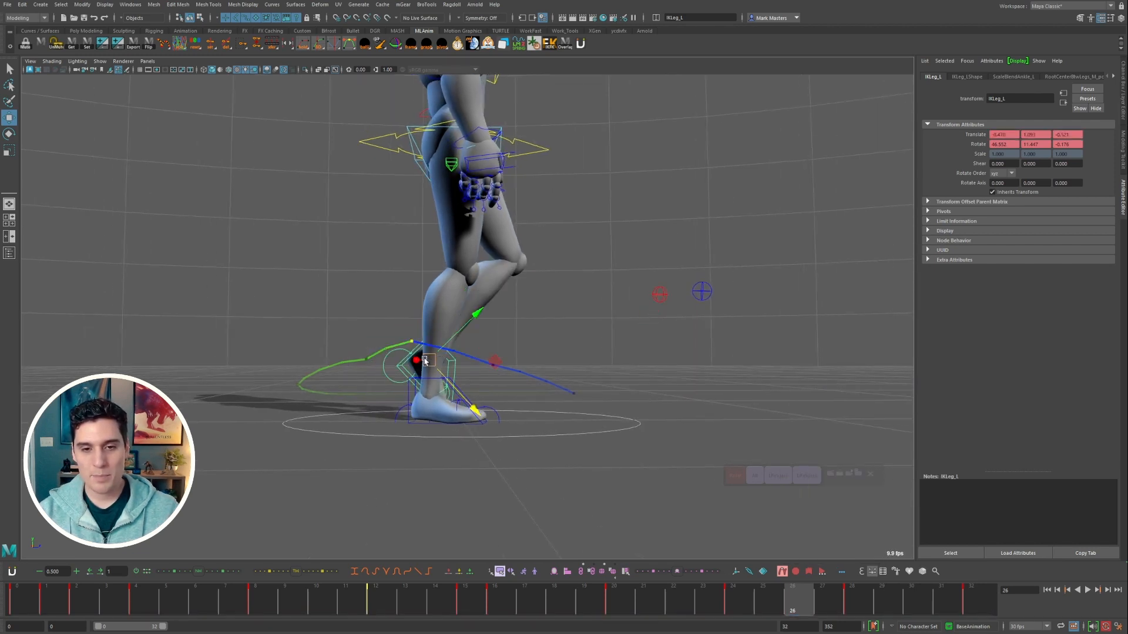
{"action": "left_click", "coordinate": [714, 608]}
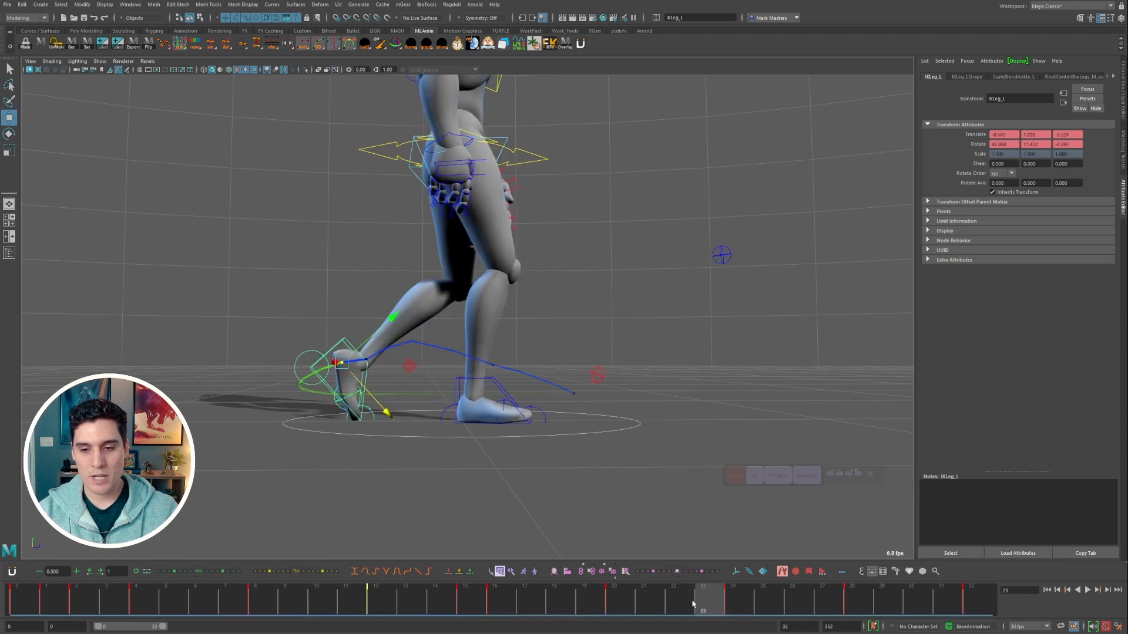
{"action": "left_click", "coordinate": [730, 605]}
{"action": "left_click_drag", "start_coordinate": [390, 379], "coordinate": [380, 366]}
{"action": "key", "text": "ctrl+z"}
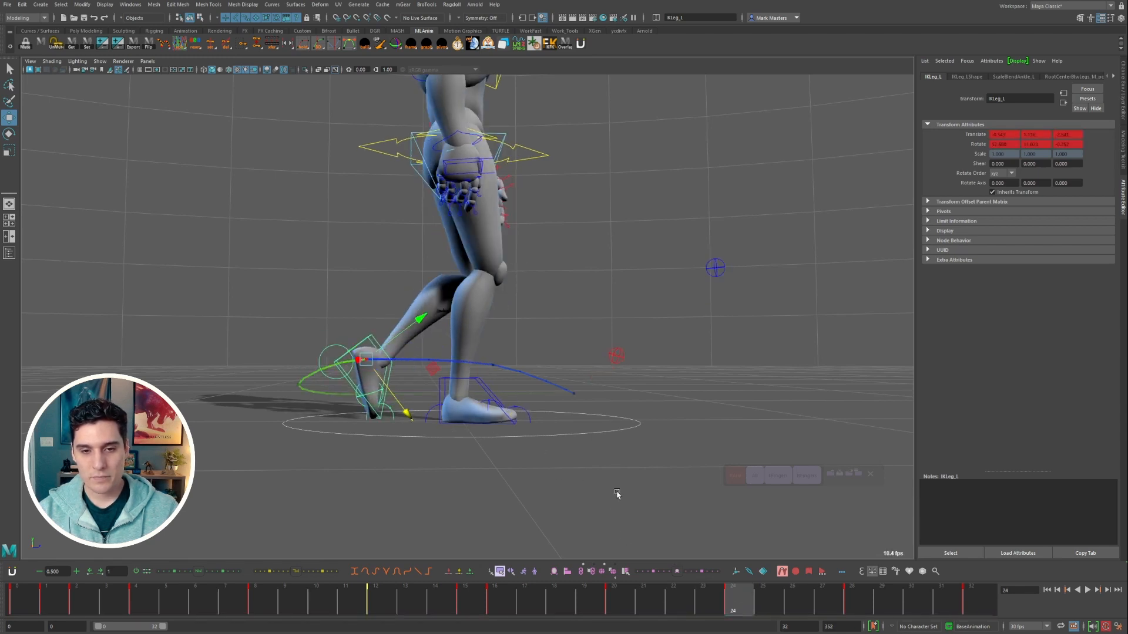
Step: Remove the motion trail from the left foot control and go to the keyframe at frame 20
{"action": "left_click_drag", "start_coordinate": [715, 601], "coordinate": [643, 605]}
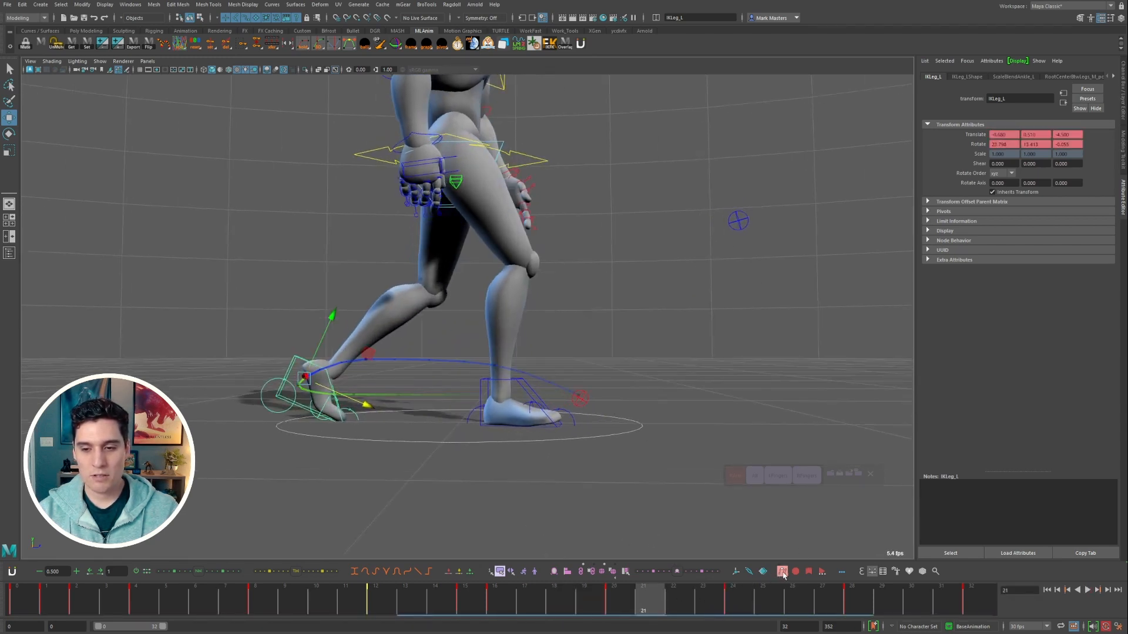
{"action": "left_click", "coordinate": [783, 574]}
{"action": "left_click_drag", "start_coordinate": [582, 434], "coordinate": [637, 420], "text": "alt"}
{"action": "left_click_drag", "start_coordinate": [617, 594], "coordinate": [532, 594]}
{"action": "left_click_drag", "start_coordinate": [623, 421], "coordinate": [672, 373], "text": "alt"}
{"action": "key", "text": "period"}
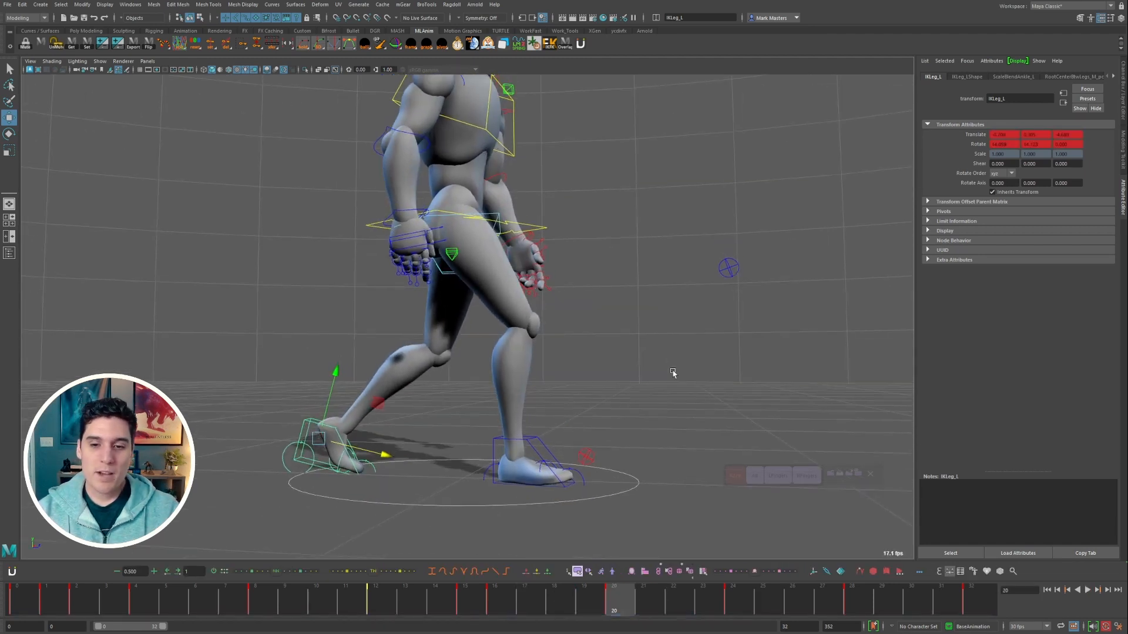
Step: Select the right foot control IKLeg_R at the planted foot and show its channels in the Channel Box
{"action": "left_click_drag", "start_coordinate": [661, 457], "coordinate": [615, 366], "text": "alt"}
{"action": "right_click_drag", "start_coordinate": [615, 366], "coordinate": [614, 352], "text": "alt"}
{"action": "right_click_drag", "start_coordinate": [630, 407], "coordinate": [624, 397], "text": "alt"}
{"action": "left_click", "coordinate": [530, 397]}
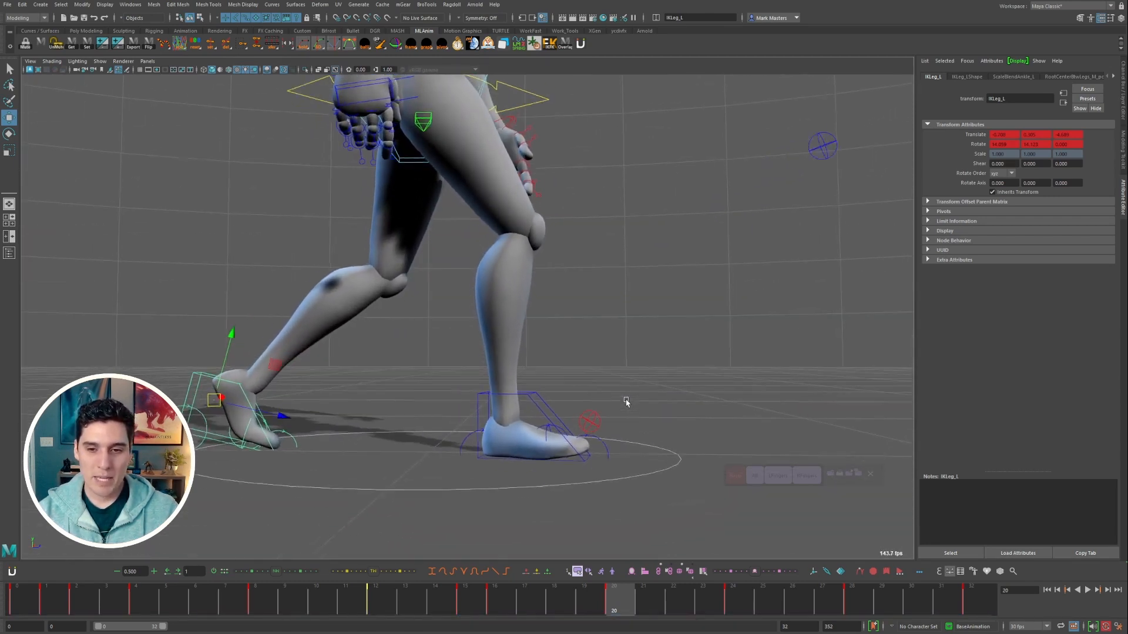
{"action": "middle_click_drag", "start_coordinate": [607, 379], "coordinate": [605, 367], "text": "alt"}
{"action": "left_click_drag", "start_coordinate": [605, 366], "coordinate": [561, 411], "text": "alt"}
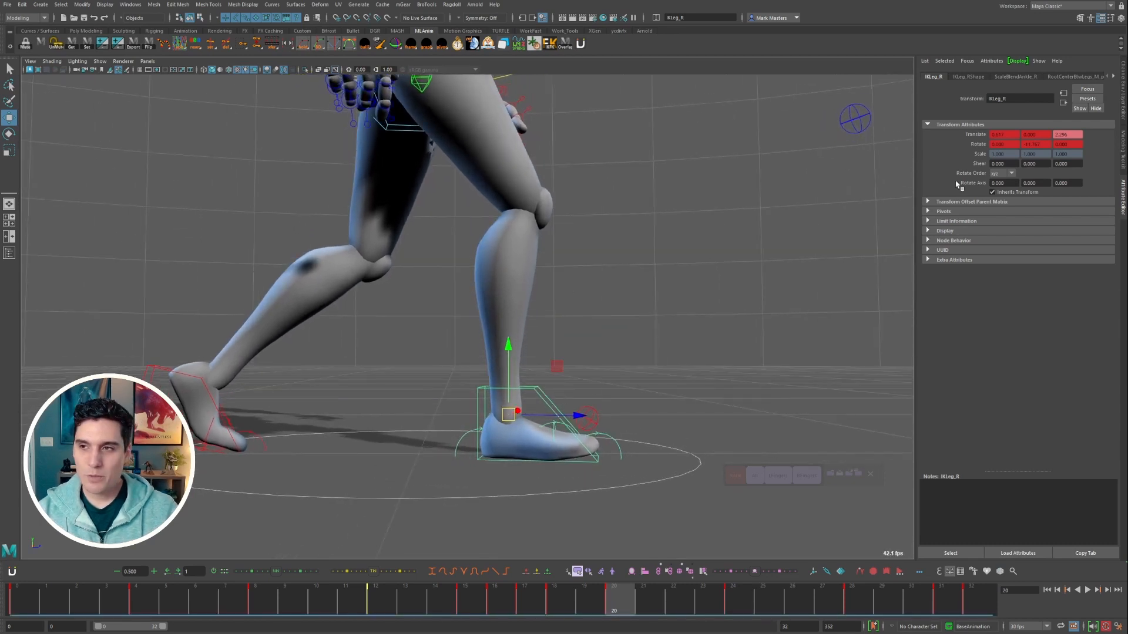
{"action": "left_click", "coordinate": [1120, 80]}
Step: Try rotating the control at the right foot's toe and undo the rotation
{"action": "left_click", "coordinate": [663, 446]}
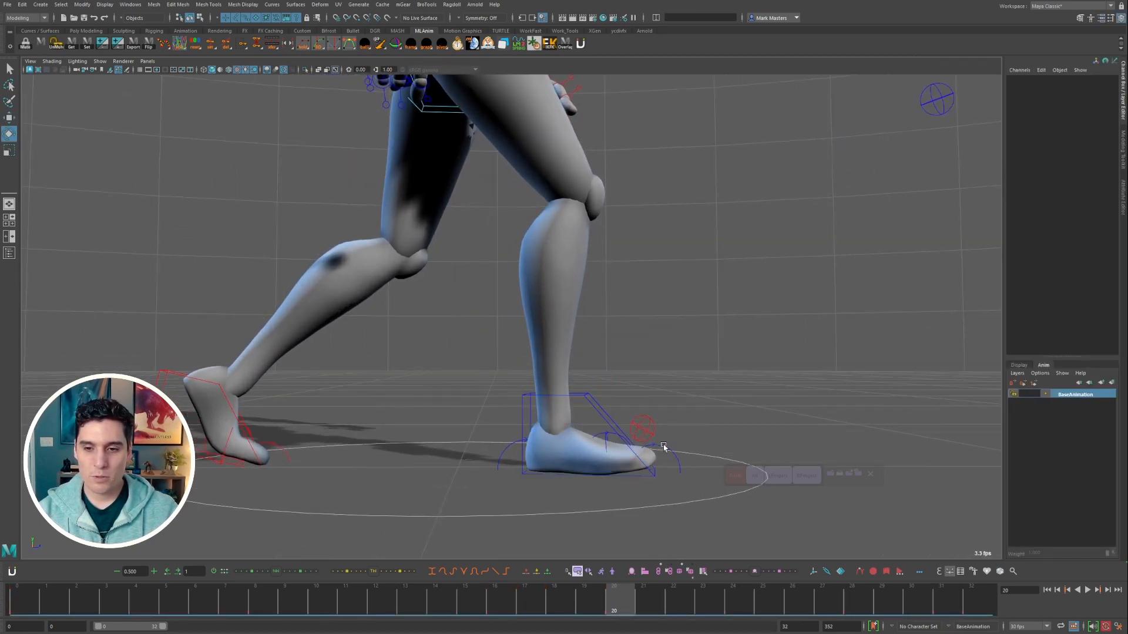
{"action": "key", "text": "e"}
{"action": "mouse_move", "coordinate": [669, 418]}
{"action": "left_mouse_down"}
{"action": "mouse_move", "coordinate": [713, 421]}
{"action": "mouse_move", "coordinate": [691, 414]}
{"action": "left_mouse_up"}
{"action": "key", "text": "ctrl+z"}
{"action": "key", "text": "ctrl+z"}
Step: Select IKLeg_R again, create an animBot temp pivot for it, and place the pivot at the tip of the toe
{"action": "left_click", "coordinate": [591, 414]}
{"action": "key", "text": "w"}
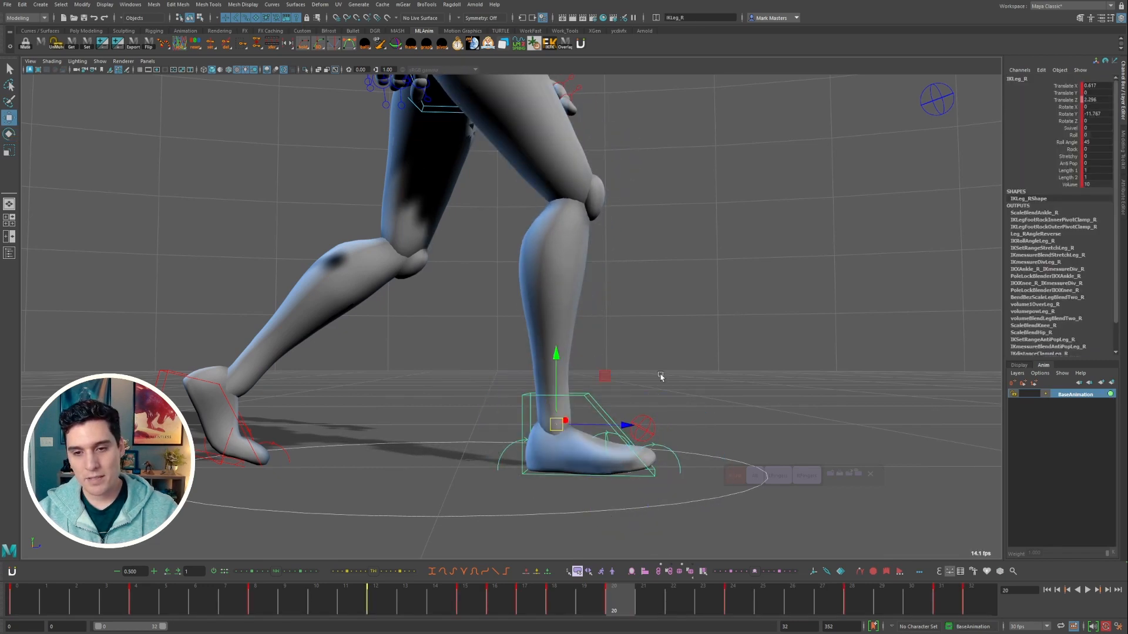
{"action": "scroll", "coordinate": [652, 376], "scroll_direction": "up", "scroll_amount": 4}
{"action": "left_click_drag", "start_coordinate": [639, 377], "coordinate": [619, 332], "text": "alt"}
{"action": "middle_click_drag", "start_coordinate": [619, 332], "coordinate": [608, 302], "text": "alt"}
{"action": "left_click_drag", "start_coordinate": [608, 302], "coordinate": [607, 306], "text": "alt"}
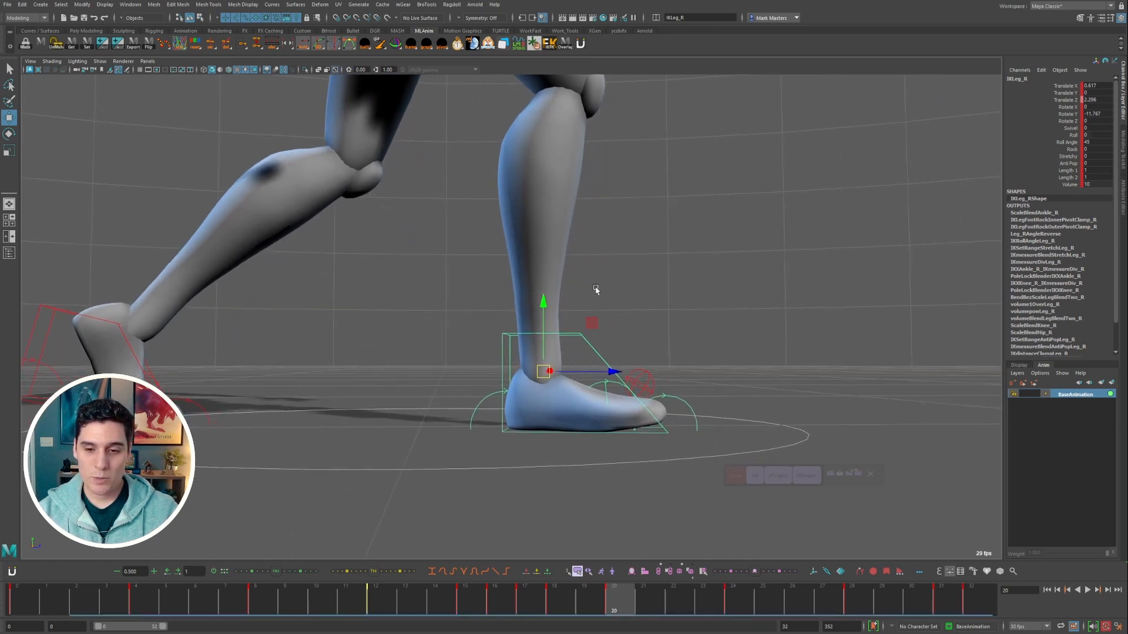
{"action": "left_click", "coordinate": [813, 571]}
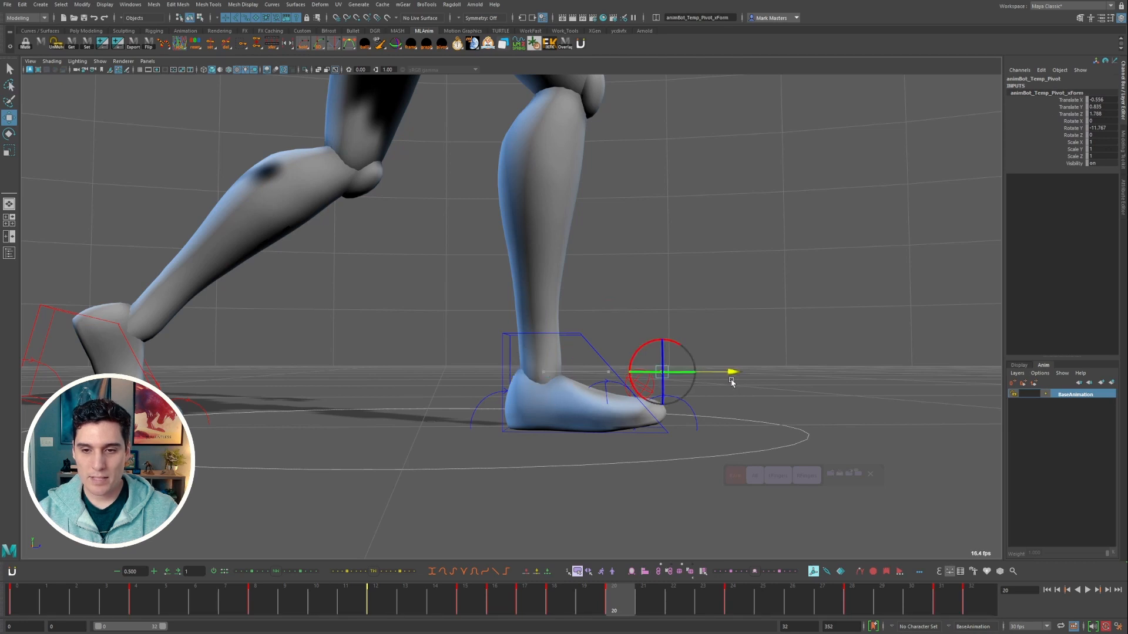
{"action": "key", "text": "e"}
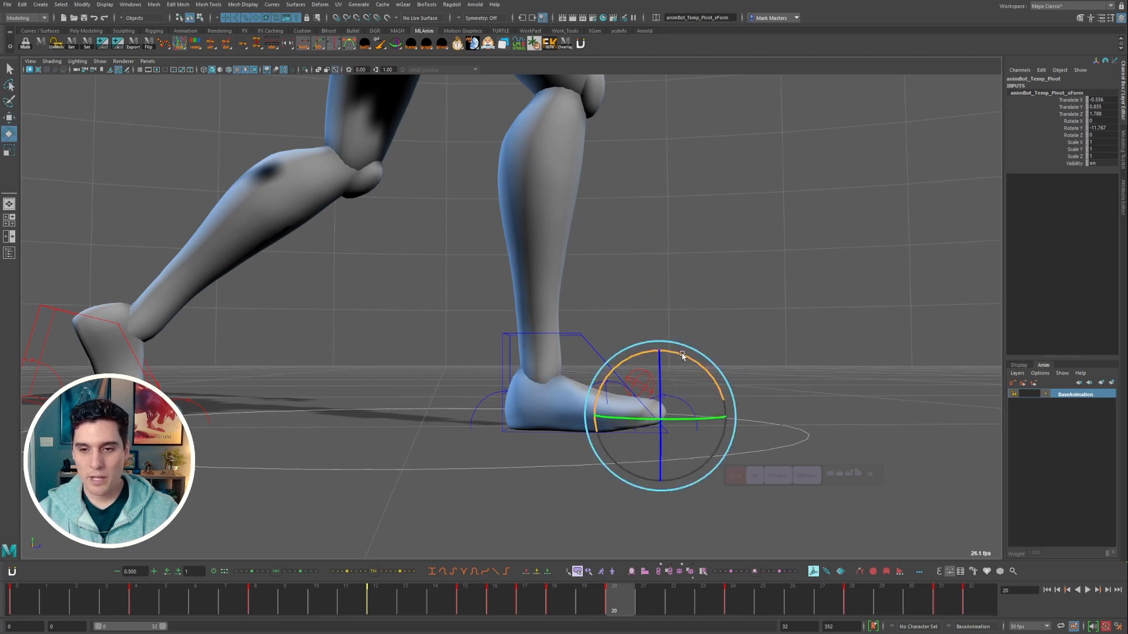
Step: Rotate the right foot around the temporary toe-tip pivot and undo the changes
{"action": "left_click_drag", "start_coordinate": [682, 355], "coordinate": [753, 418]}
{"action": "key", "text": "ctrl+z"}
{"action": "key", "text": "ctrl+z"}
{"action": "key", "text": "ctrl+z"}
{"action": "key", "text": "ctrl+z"}
{"action": "scroll", "coordinate": [729, 337], "scroll_direction": "down", "scroll_amount": 1}
{"action": "scroll", "coordinate": [730, 338], "scroll_direction": "down", "scroll_amount": 4}
{"action": "middle_click_drag", "start_coordinate": [734, 333], "coordinate": [738, 376], "text": "alt"}
{"action": "scroll", "coordinate": [737, 376], "scroll_direction": "down", "scroll_amount": 3}
{"action": "left_click_drag", "start_coordinate": [738, 376], "coordinate": [690, 376], "text": "alt"}
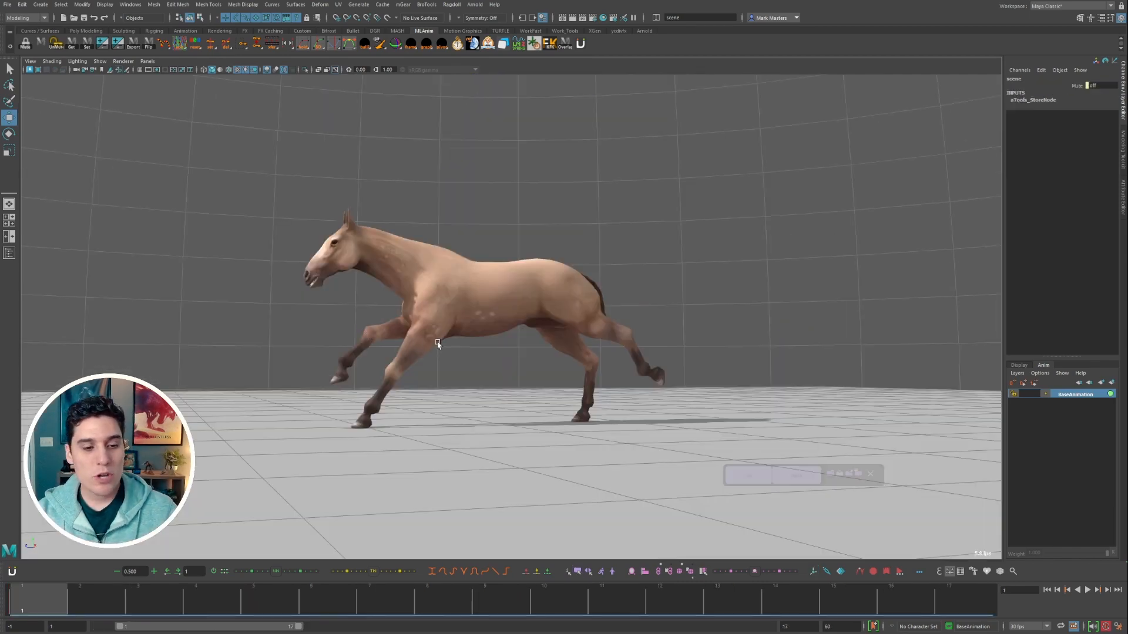
Step: Play the horse's run cycle, stop at frame 8, and view the description of the Copy Xform Relationship tool
{"action": "left_click_drag", "start_coordinate": [437, 344], "coordinate": [575, 347], "text": "alt"}
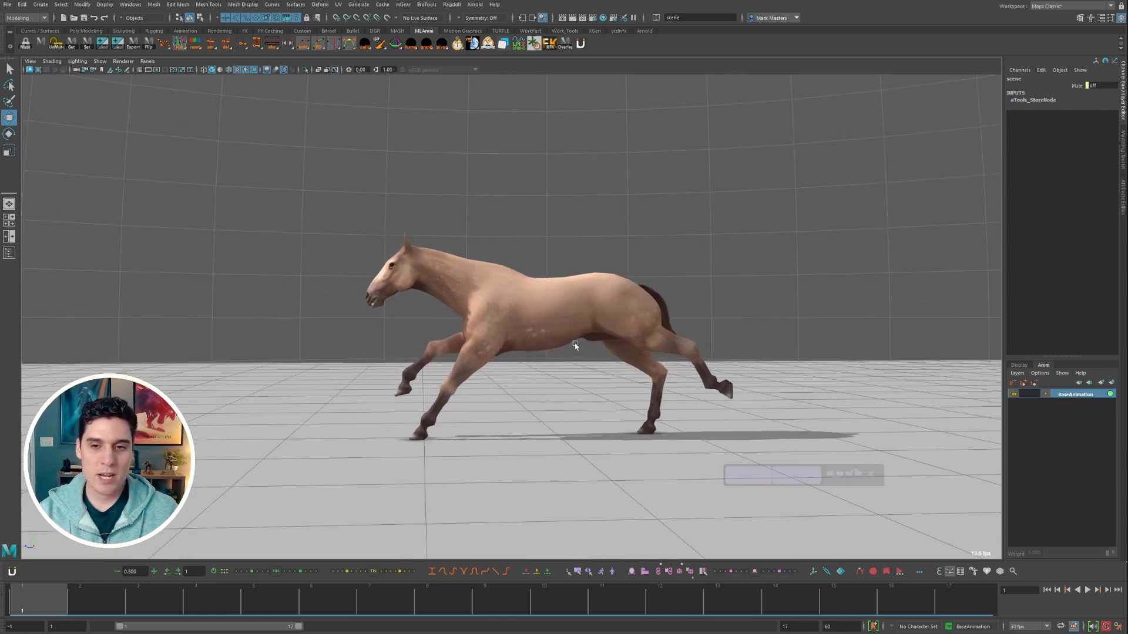
{"action": "left_click", "coordinate": [1088, 591]}
{"action": "left_click_drag", "start_coordinate": [677, 397], "coordinate": [645, 382], "text": "alt"}
{"action": "right_click_drag", "start_coordinate": [546, 312], "coordinate": [604, 297], "text": "alt"}
{"action": "middle_click_drag", "start_coordinate": [605, 297], "coordinate": [575, 269], "text": "alt"}
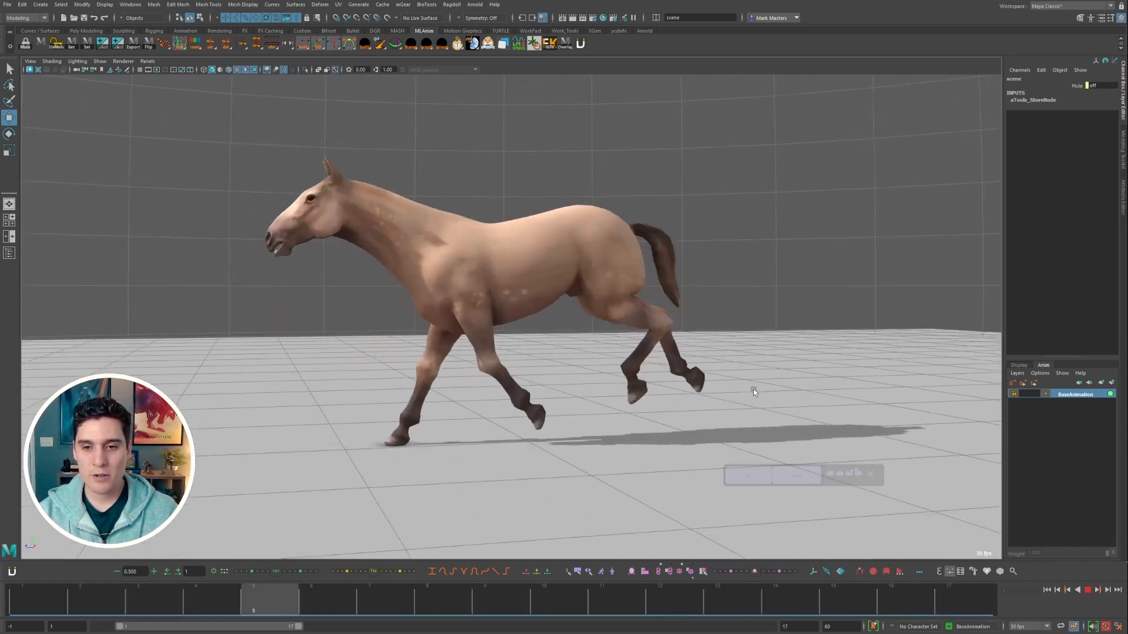
{"action": "left_click", "coordinate": [427, 594]}
{"action": "mouse_move", "coordinate": [662, 572]}
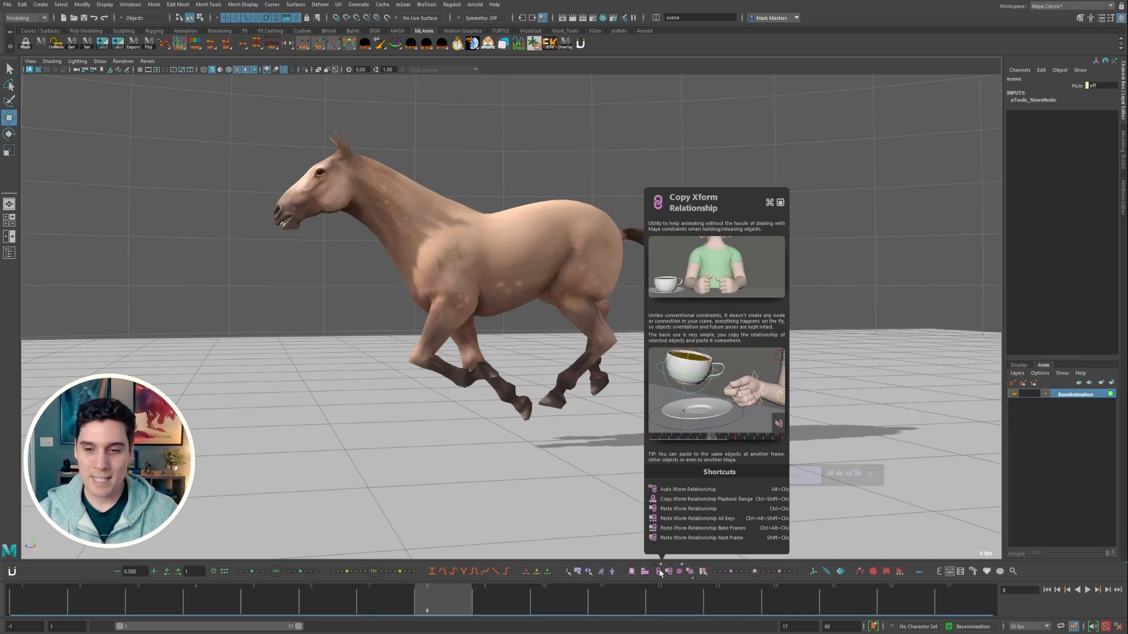
Step: Display the horse's rig controls, check the left back foot IK control during playback, and select the pelvis control at frame 9
{"action": "left_click_drag", "start_coordinate": [510, 428], "coordinate": [626, 435], "text": "alt"}
{"action": "key", "text": "alt+1"}
{"action": "left_click", "coordinate": [522, 482]}
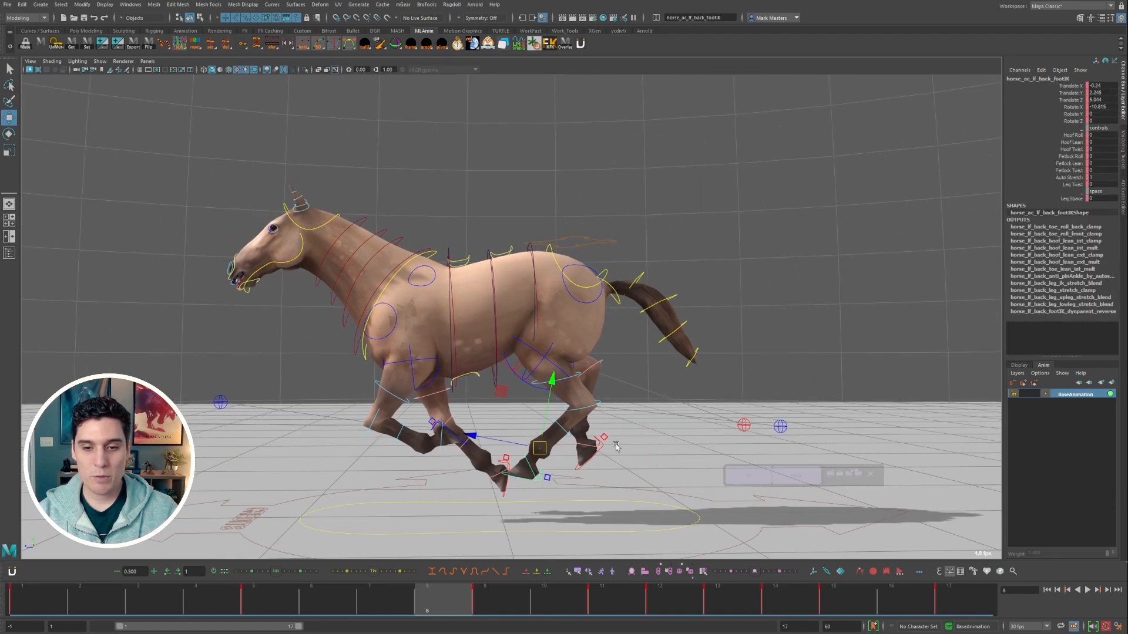
{"action": "left_click_drag", "start_coordinate": [523, 483], "coordinate": [591, 456], "text": "alt"}
{"action": "key", "text": "alt+v"}
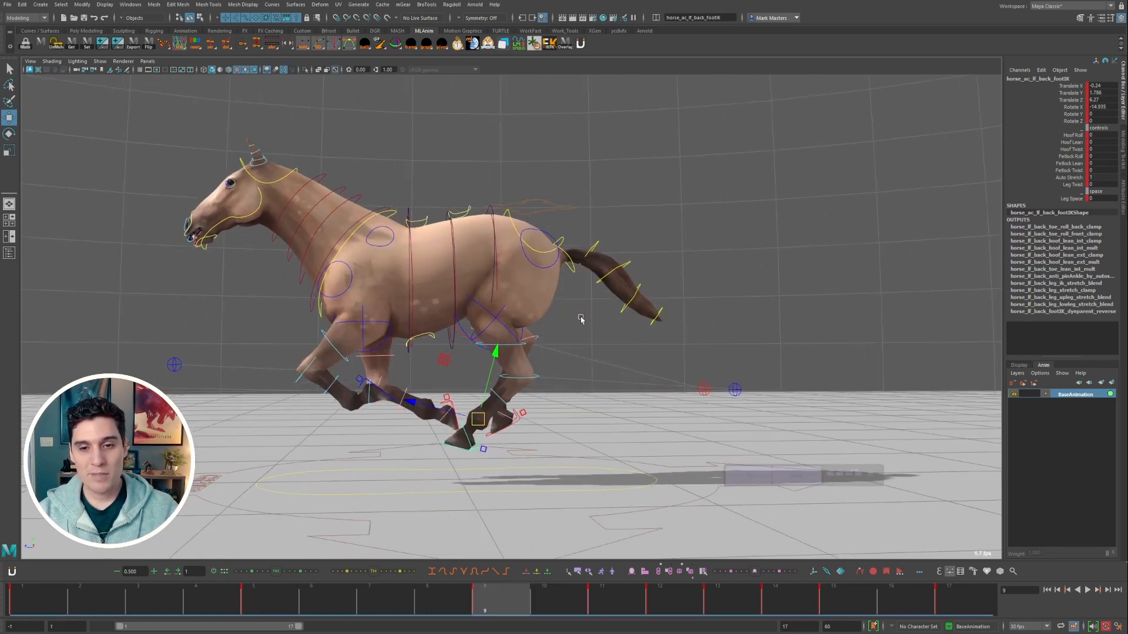
{"action": "left_click", "coordinate": [517, 238]}
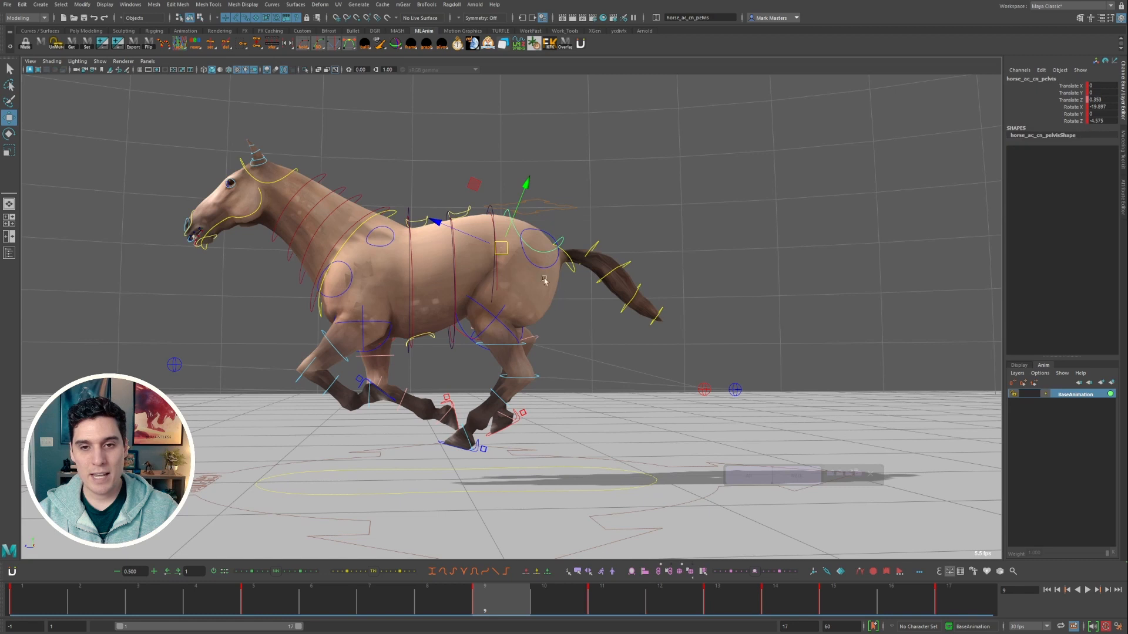
Step: Inspect the horse's left back foot IK control and pelvis control by selecting each in turn at frame 9
{"action": "left_click", "coordinate": [482, 451]}
{"action": "key", "text": "w"}
{"action": "left_click", "coordinate": [509, 222]}
{"action": "key", "text": "e"}
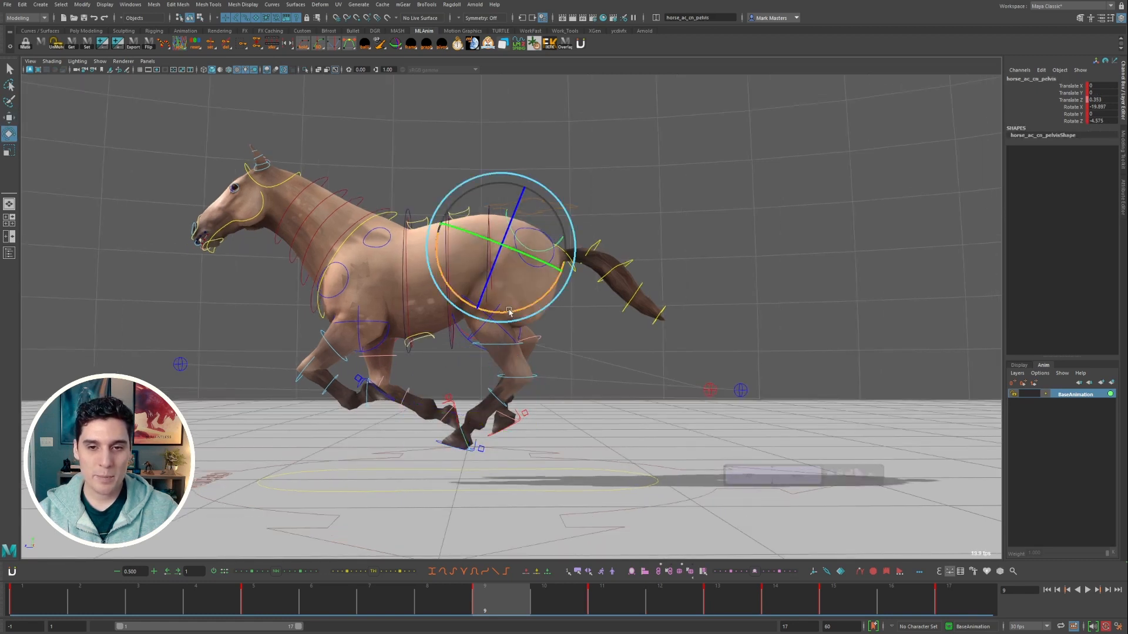
{"action": "key", "text": "q"}
{"action": "left_click", "coordinate": [454, 442]}
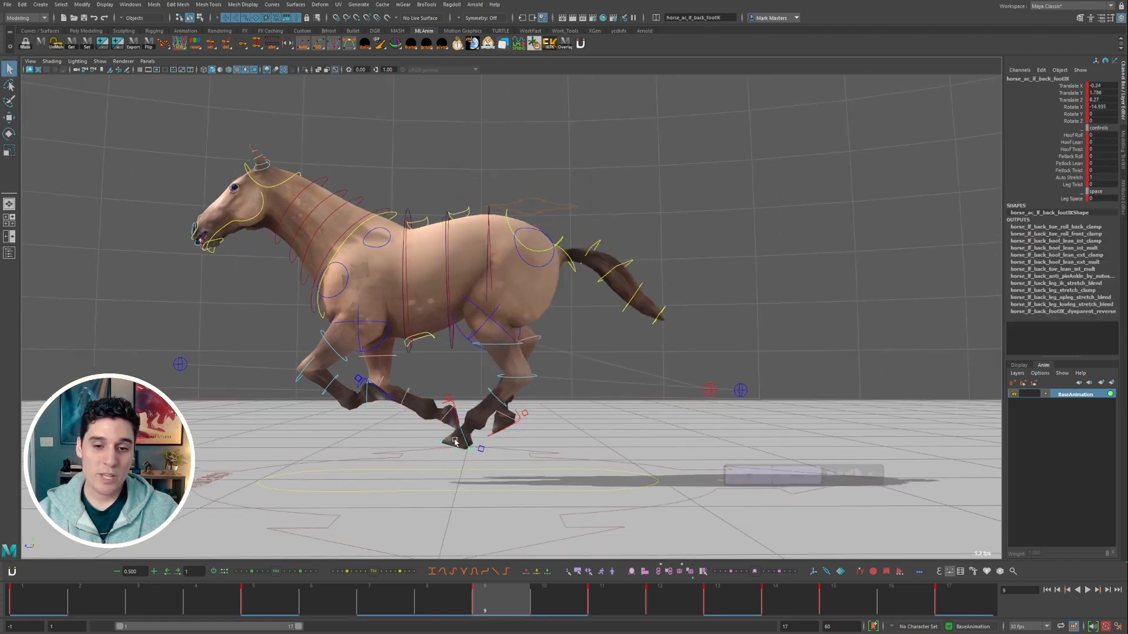
Step: Try rotating the horse's pelvis control, undo the rotation, and reselect the left back foot IK control
{"action": "left_click", "coordinate": [509, 240]}
{"action": "key", "text": "e"}
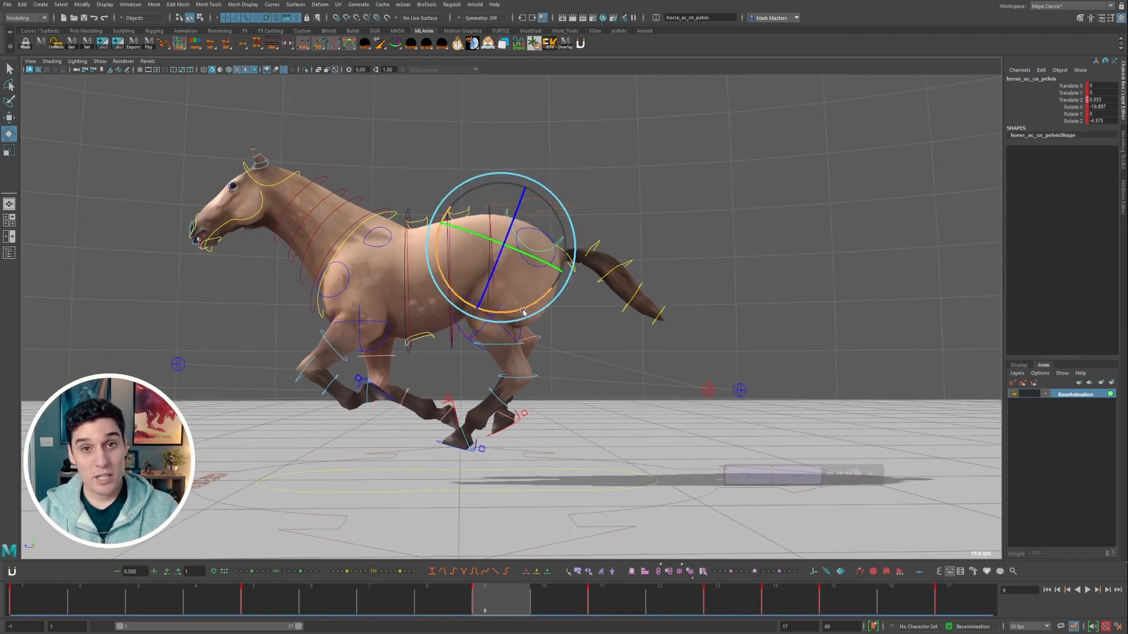
{"action": "left_click_drag", "start_coordinate": [519, 314], "coordinate": [524, 352]}
{"action": "key", "text": "ctrl+z"}
{"action": "left_click_drag", "start_coordinate": [526, 310], "coordinate": [507, 314]}
{"action": "left_click", "coordinate": [462, 449]}
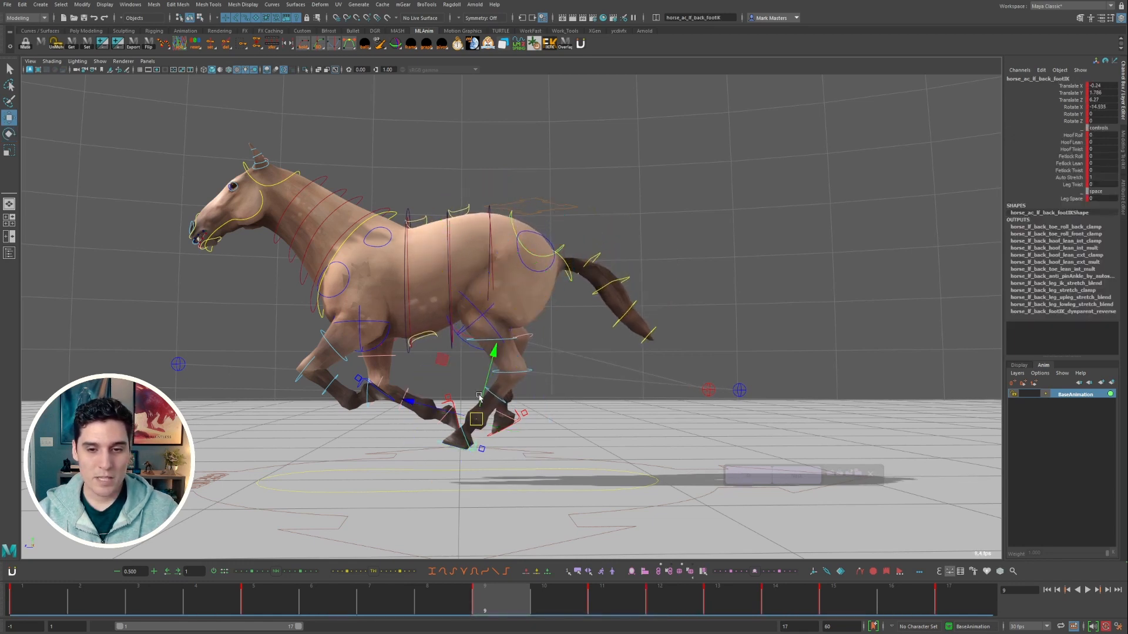
{"action": "key", "text": "w"}
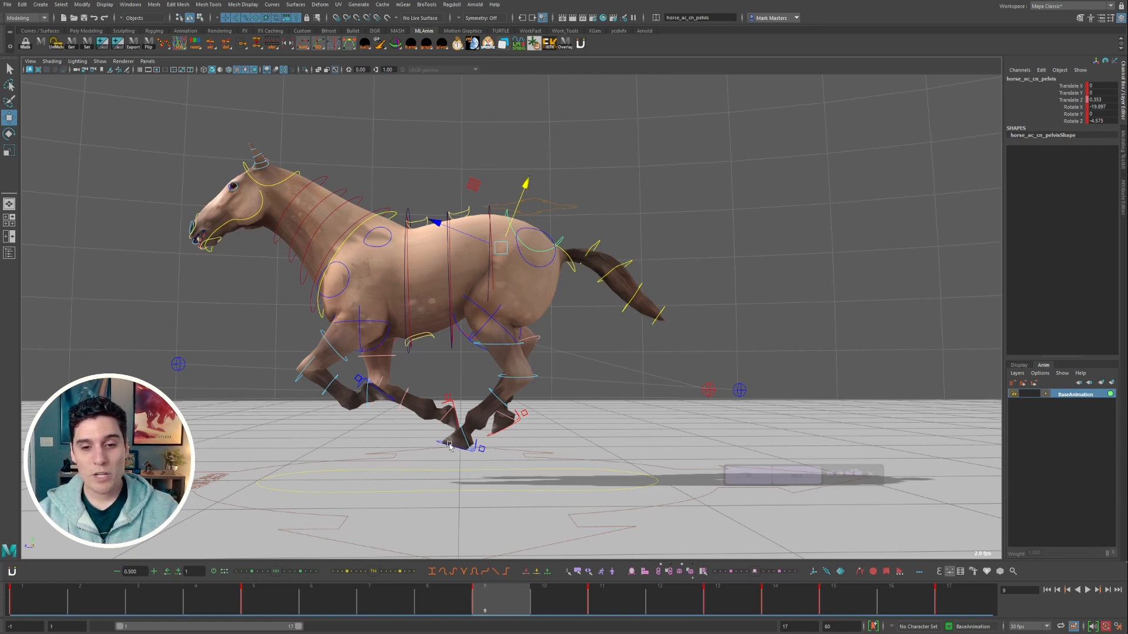
Step: Select both back foot IK controls and the pelvis control last, and enable animBot's Auto Xform Relationship
{"action": "left_click", "coordinate": [478, 447]}
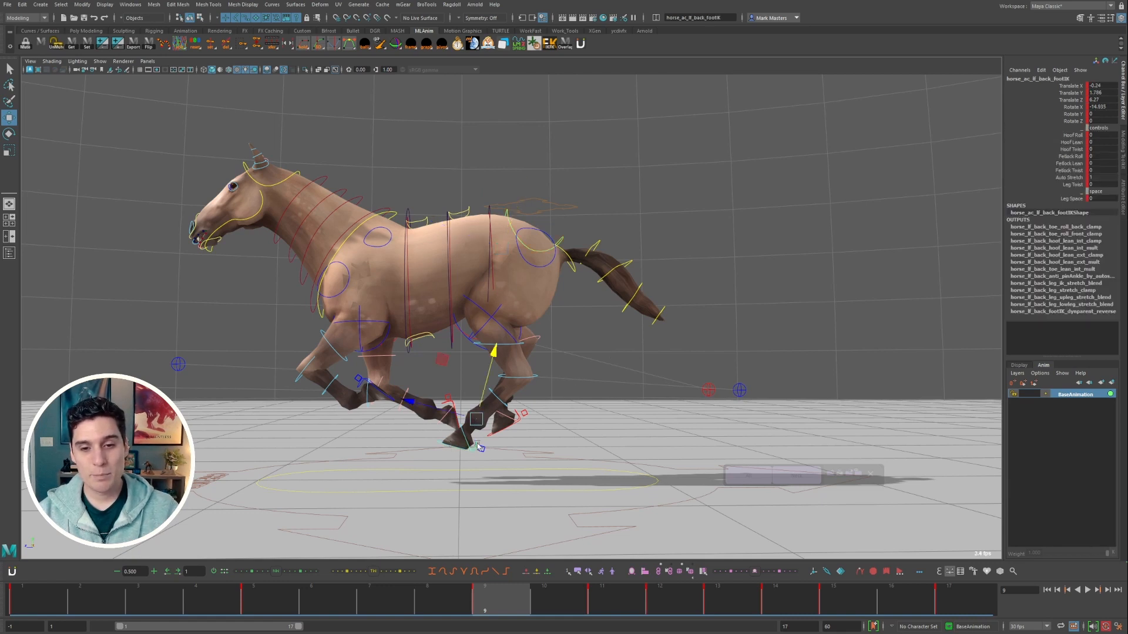
{"action": "left_click", "coordinate": [506, 431]}
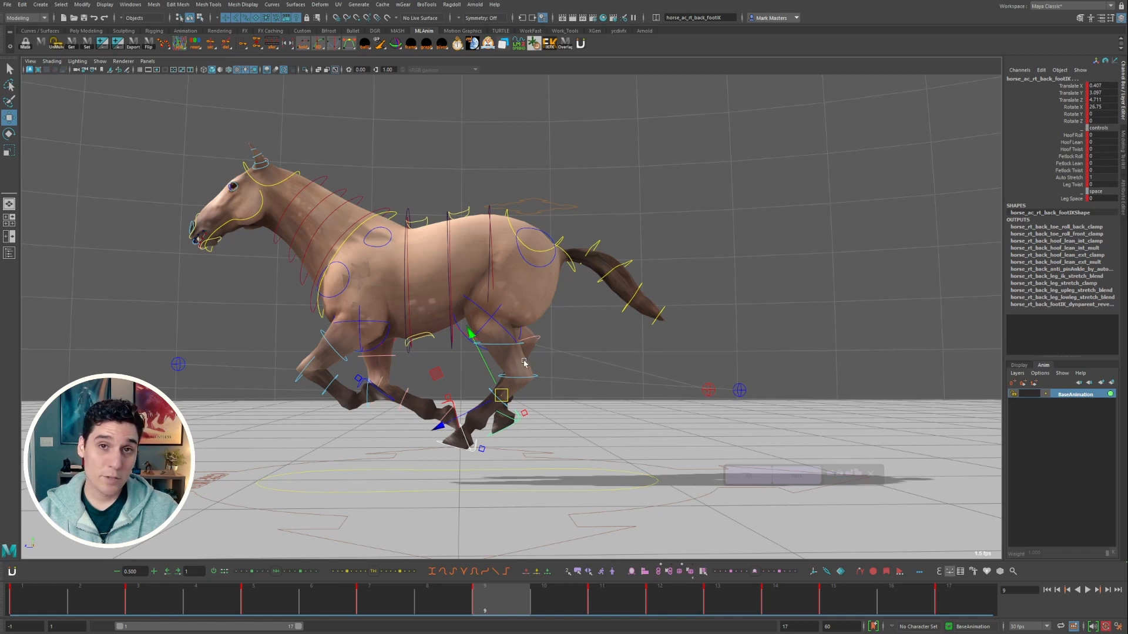
{"action": "left_click", "coordinate": [507, 215]}
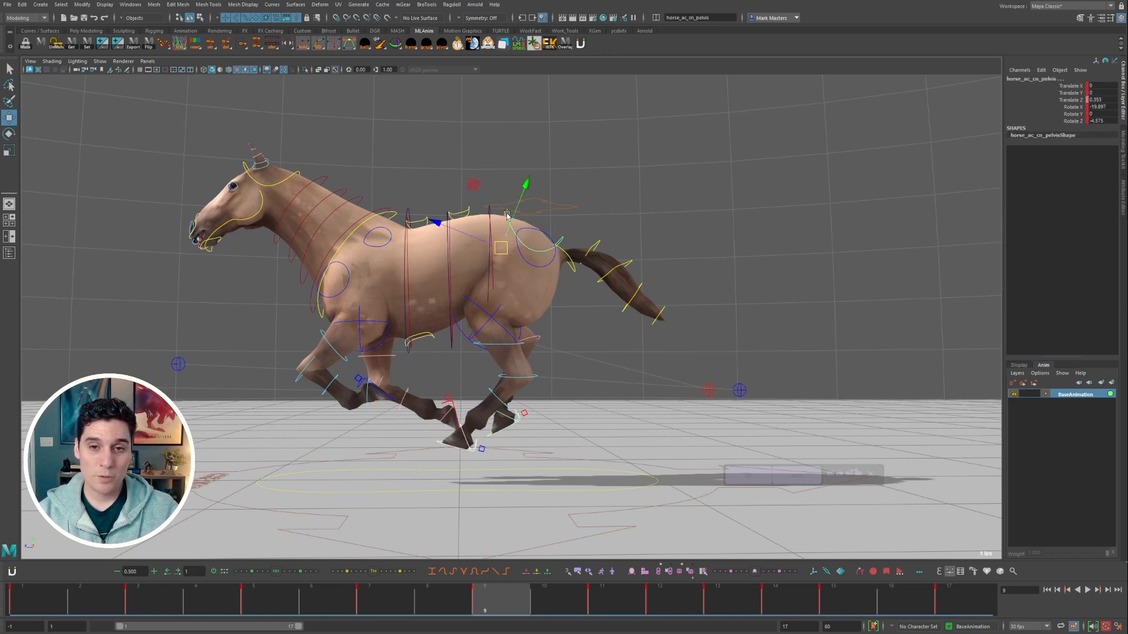
{"action": "right_click", "coordinate": [657, 567]}
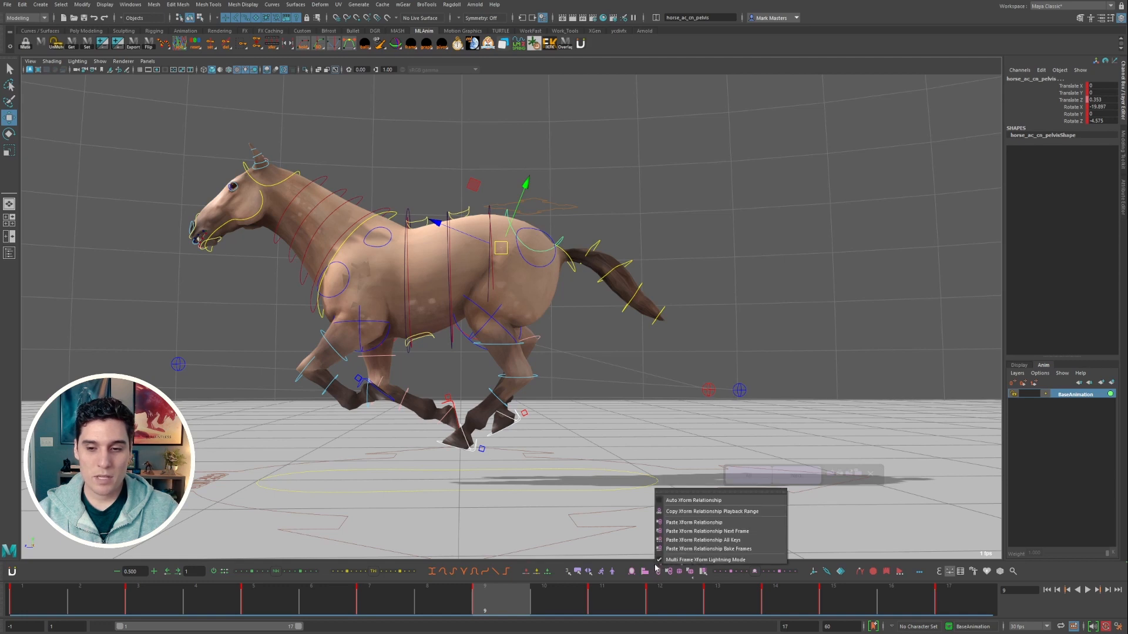
{"action": "left_click", "coordinate": [655, 569]}
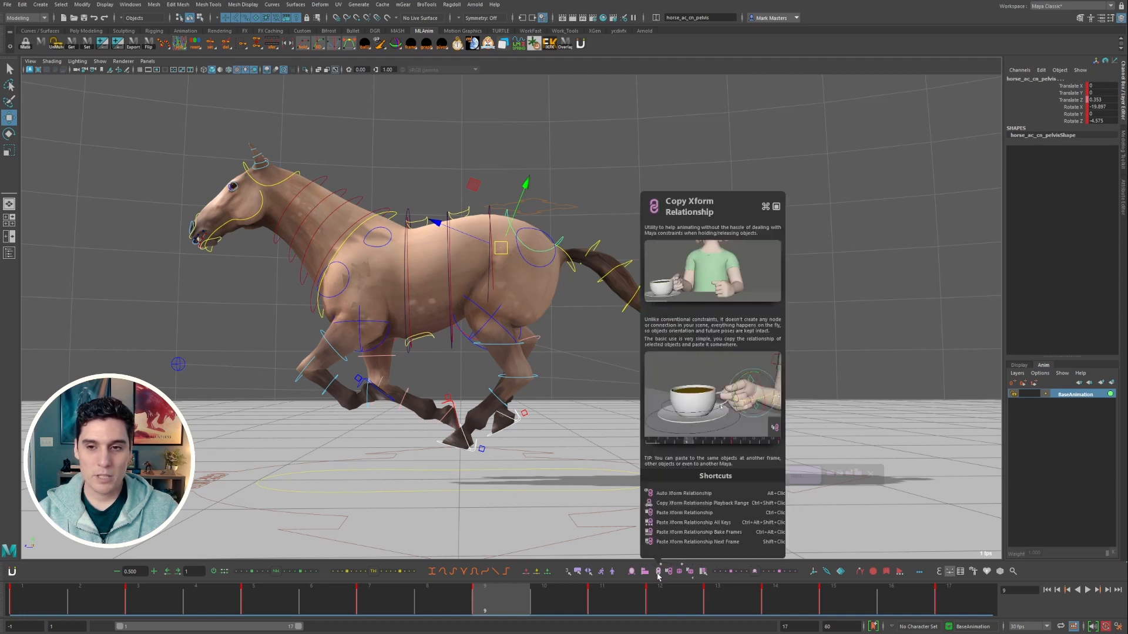
{"action": "right_click", "coordinate": [658, 567]}
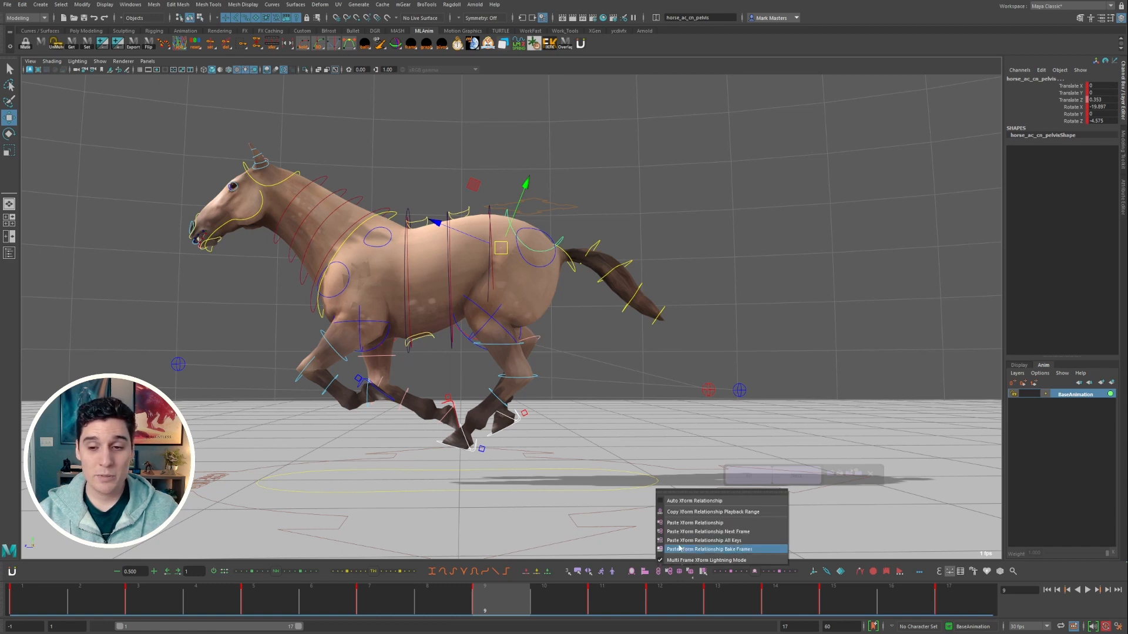
{"action": "left_click", "coordinate": [688, 504]}
Step: Rotate the pelvis to about -34.6 in X so the back feet follow, and turn off Auto Xform Relationship
{"action": "key", "text": "e"}
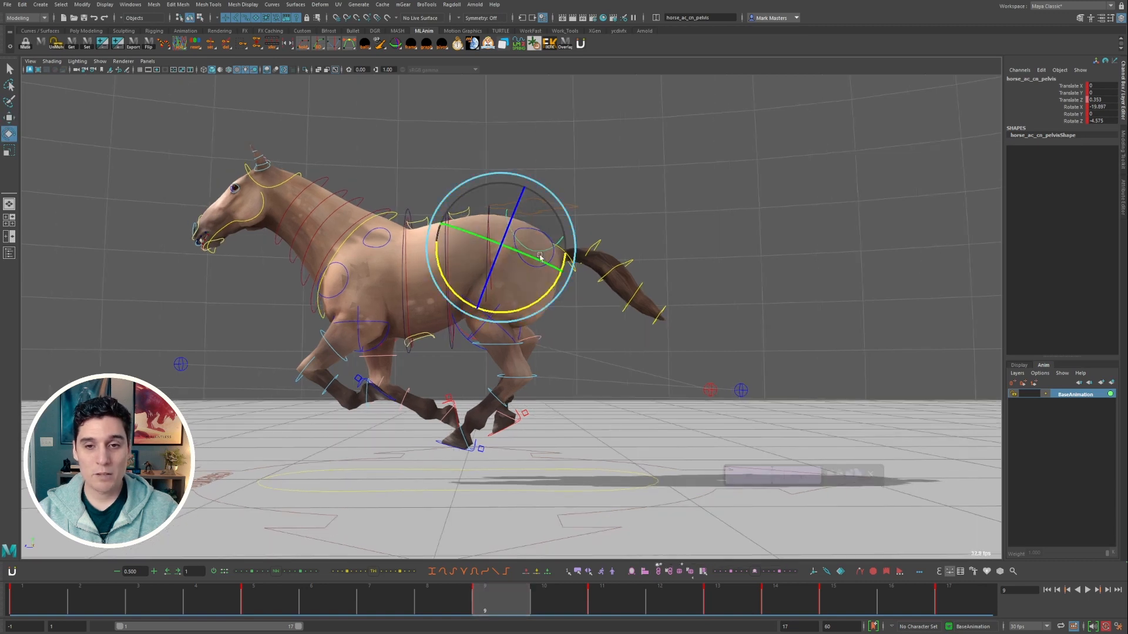
{"action": "mouse_move", "coordinate": [508, 314]}
{"action": "left_mouse_down"}
{"action": "mouse_move", "coordinate": [531, 291]}
{"action": "mouse_move", "coordinate": [524, 309]}
{"action": "mouse_move", "coordinate": [494, 316]}
{"action": "left_mouse_up"}
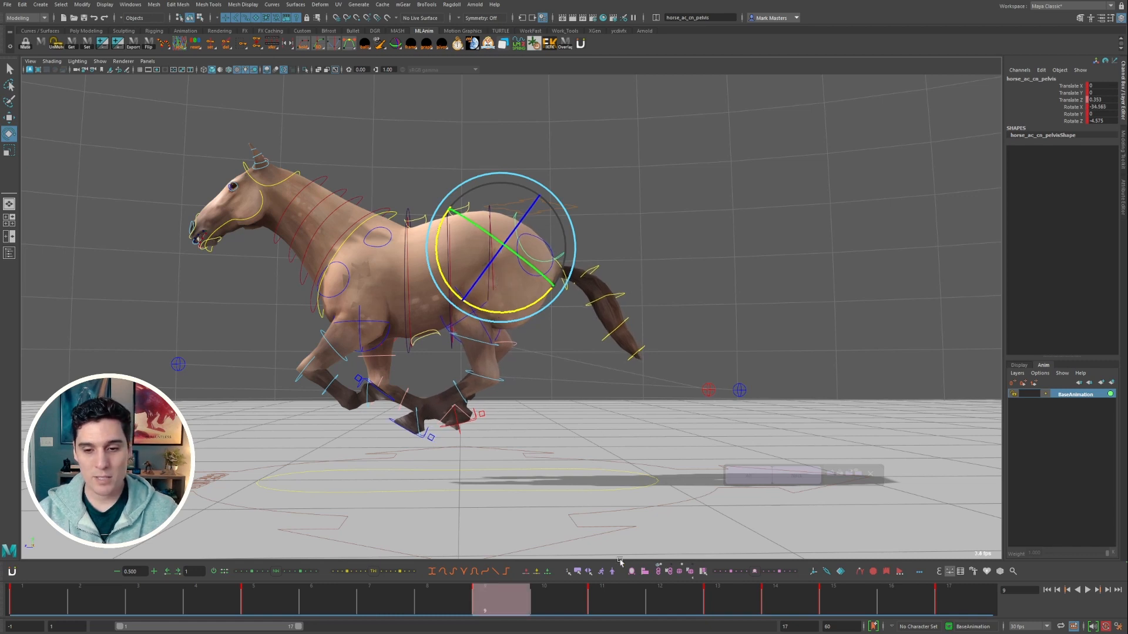
{"action": "right_click", "coordinate": [658, 571]}
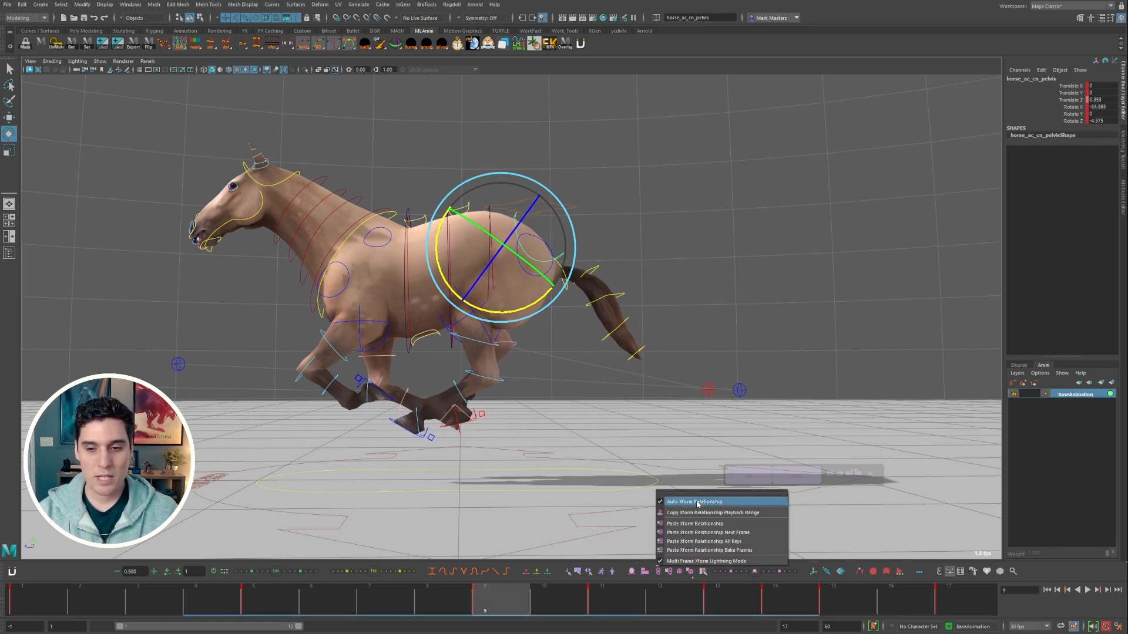
{"action": "left_click", "coordinate": [670, 347]}
Step: Check the right back foot IK control and try rotating the pelvis without Auto Xform Relationship
{"action": "left_click", "coordinate": [411, 436]}
{"action": "key", "text": "w"}
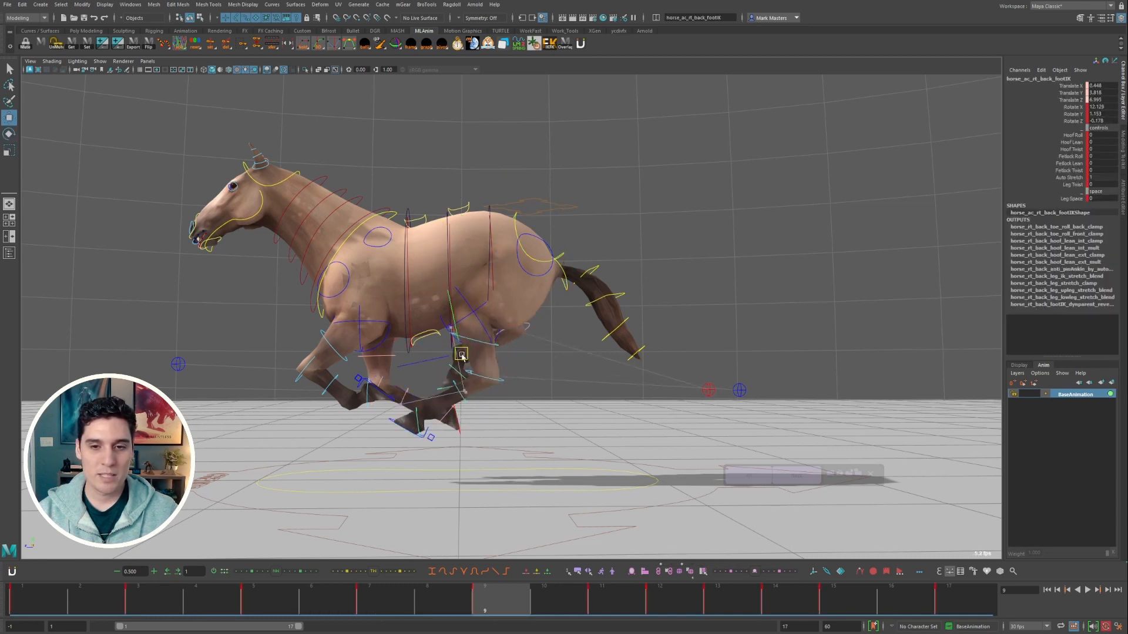
{"action": "left_click", "coordinate": [512, 218]}
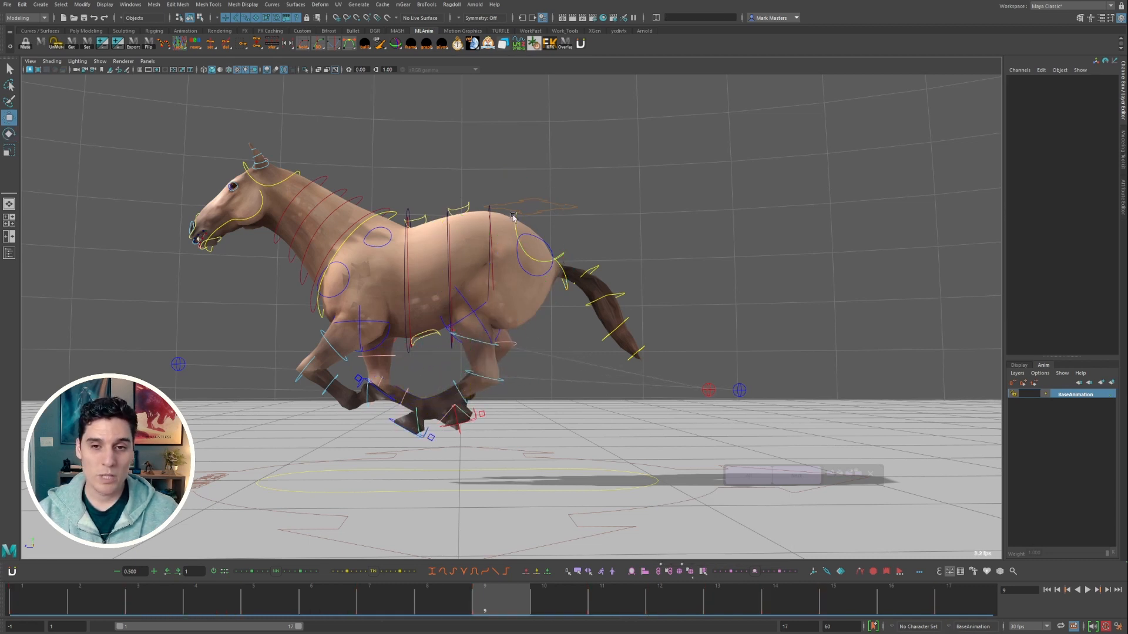
{"action": "left_click", "coordinate": [514, 217]}
{"action": "key", "text": "e"}
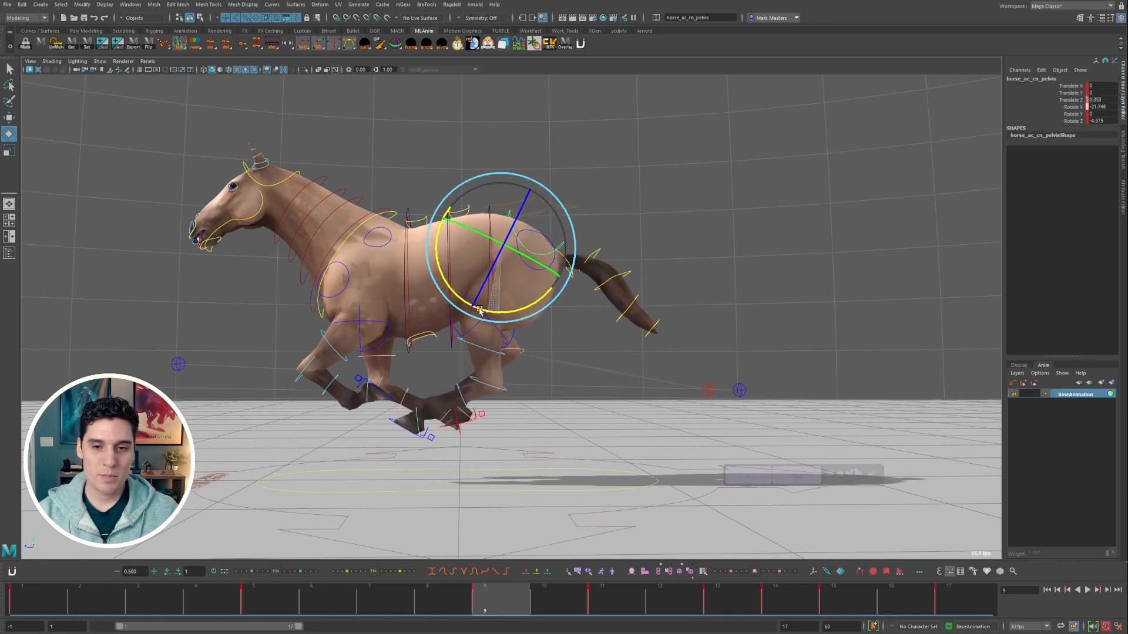
Step: Examine the horse's rotated pelvis and back leg pose from several angles
{"action": "left_click_drag", "start_coordinate": [635, 218], "coordinate": [649, 224], "text": "alt"}
{"action": "right_click_drag", "start_coordinate": [650, 224], "coordinate": [636, 237], "text": "alt"}
{"action": "middle_click_drag", "start_coordinate": [636, 238], "coordinate": [654, 259], "text": "alt"}
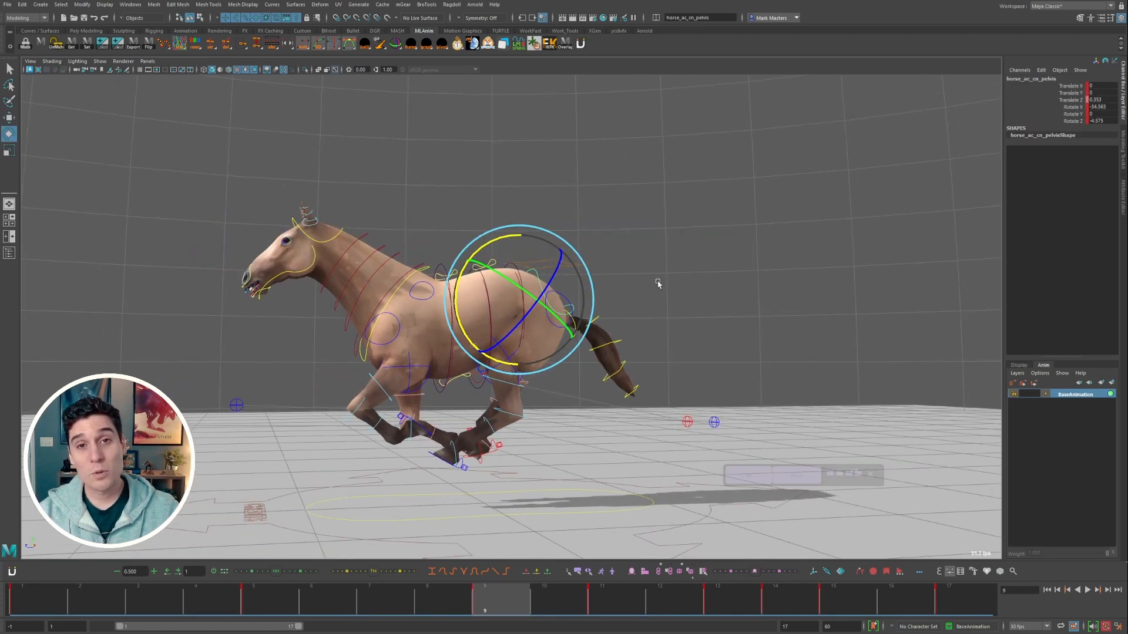
{"action": "left_click_drag", "start_coordinate": [658, 284], "coordinate": [653, 289], "text": "alt"}
{"action": "middle_click_drag", "start_coordinate": [643, 283], "coordinate": [649, 276], "text": "alt"}
{"action": "left_click_drag", "start_coordinate": [641, 277], "coordinate": [657, 281], "text": "alt"}
{"action": "middle_click_drag", "start_coordinate": [646, 306], "coordinate": [658, 310], "text": "alt"}
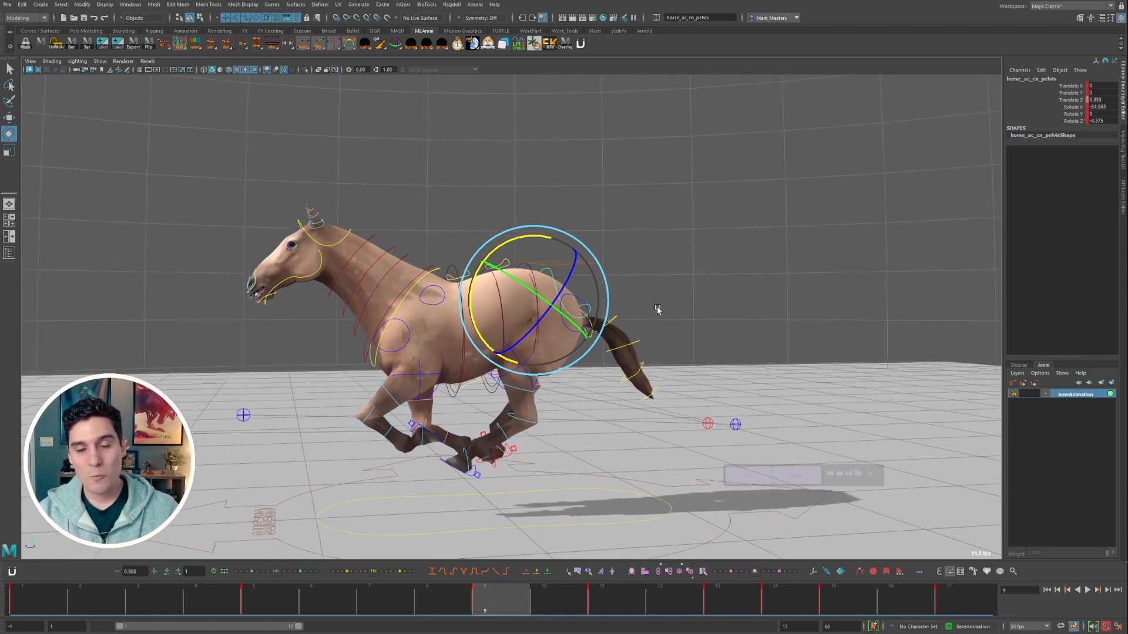
{"action": "left_click_drag", "start_coordinate": [657, 310], "coordinate": [637, 282], "text": "alt"}
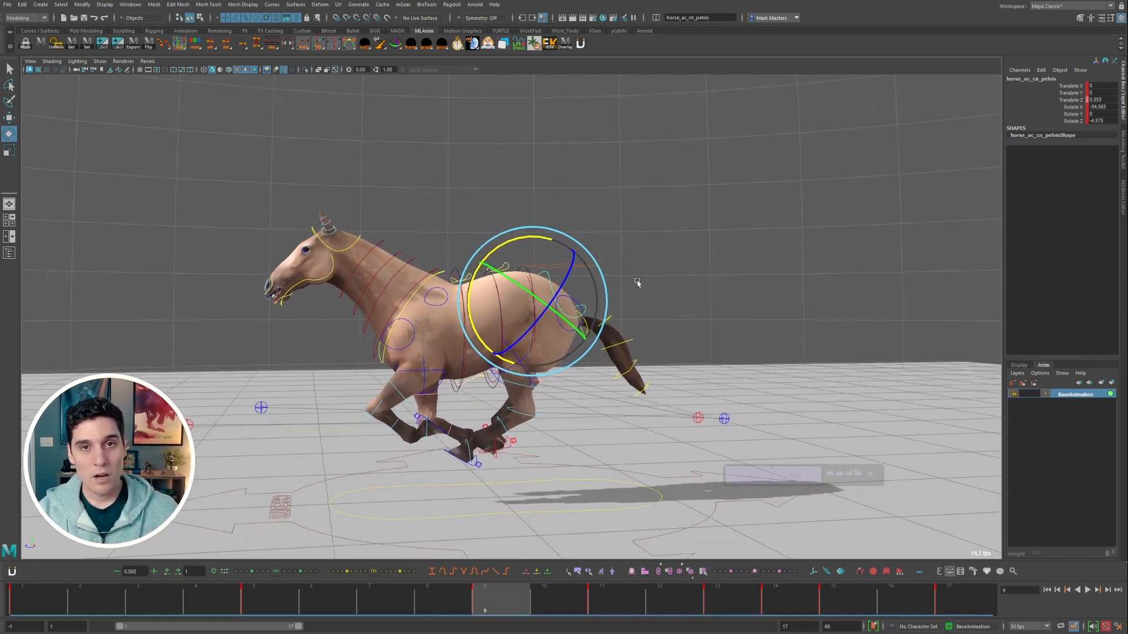
{"action": "left_click_drag", "start_coordinate": [637, 282], "coordinate": [683, 281], "text": "alt"}
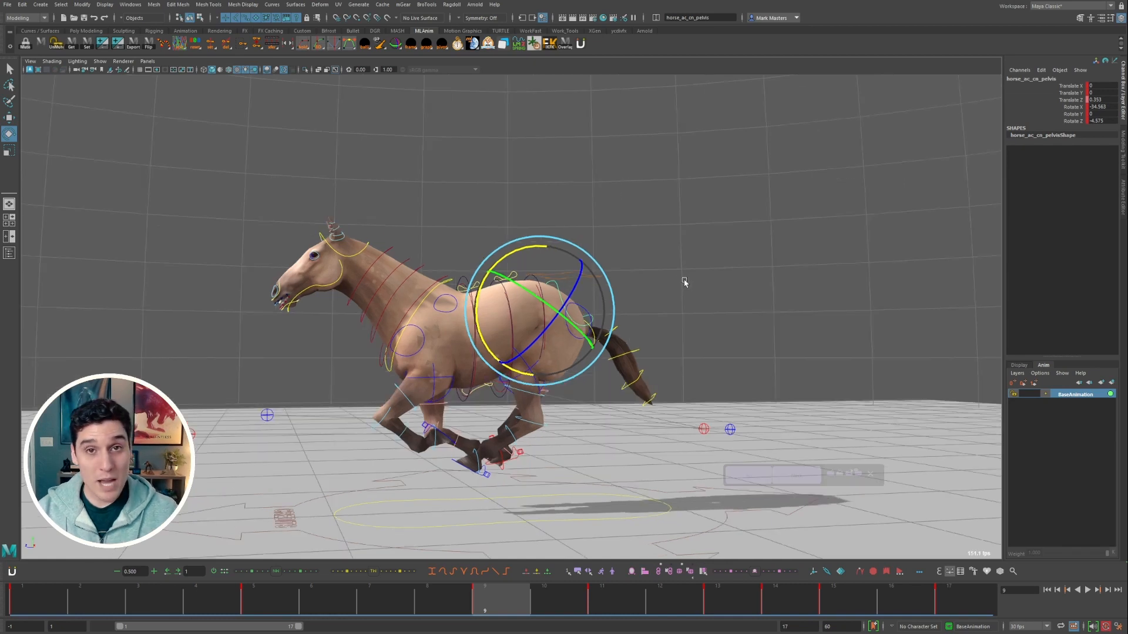